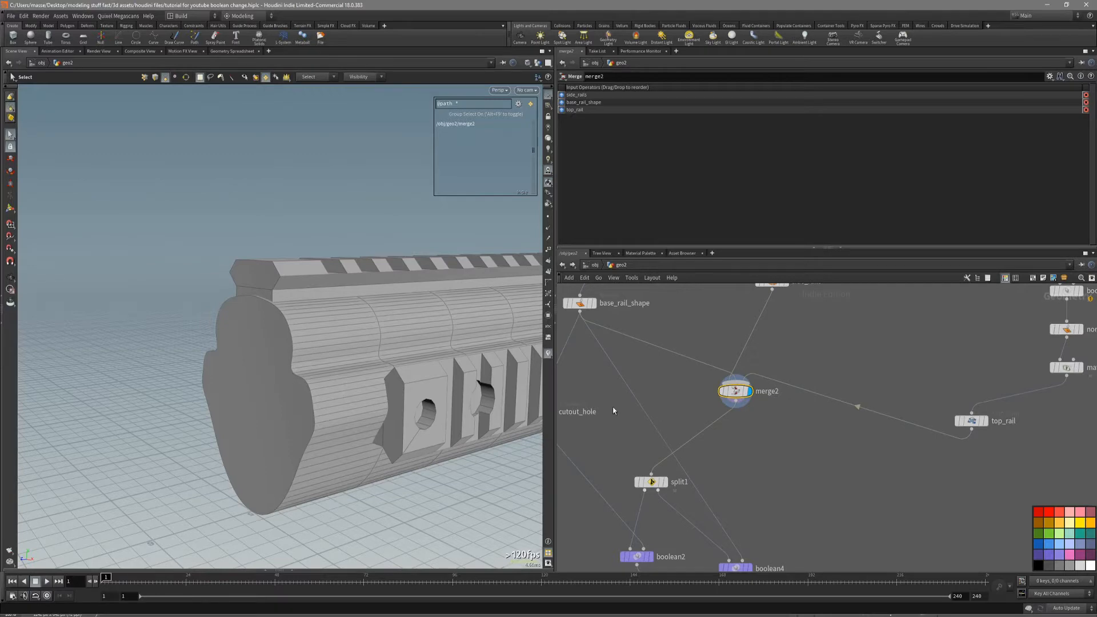
# Step: Inspect the merged rail model by selecting the top rail and the base rail body as separate pieces
pyautogui.keyDown('alt'); pyautogui.moveTo(514, 400); pyautogui.dragTo(498, 399); pyautogui.keyUp('alt')
pyautogui.click(409, 383)
pyautogui.click(369, 279)
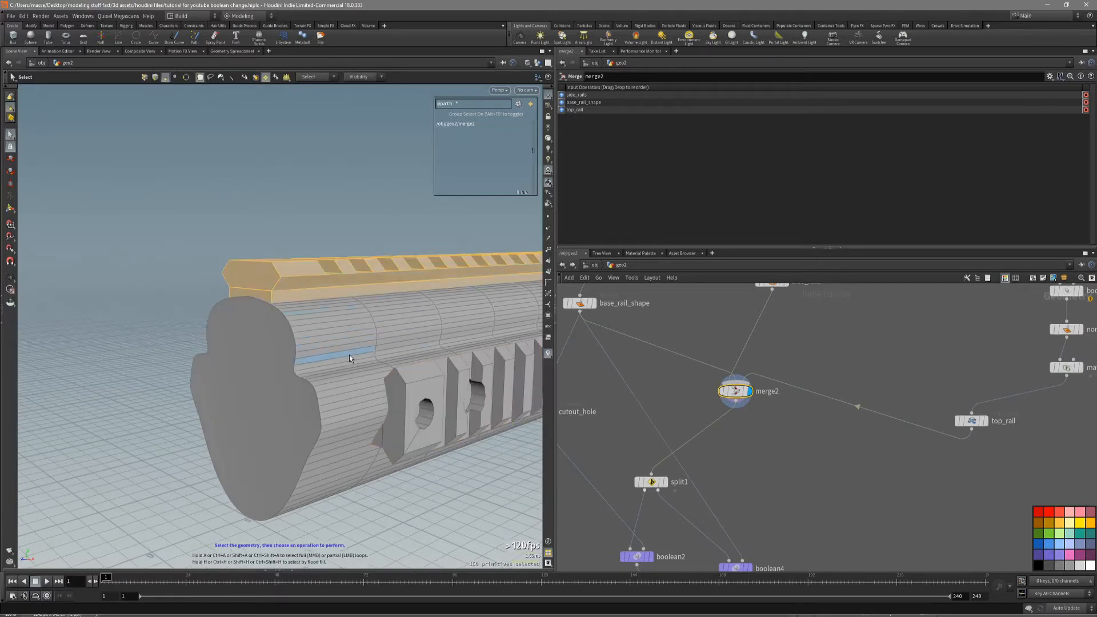
pyautogui.keyDown('alt'); pyautogui.moveTo(246, 380); pyautogui.dragTo(302, 384); pyautogui.keyUp('alt')
pyautogui.click(303, 381)
pyautogui.keyDown('alt'); pyautogui.moveTo(389, 348); pyautogui.dragTo(362, 337); pyautogui.keyUp('alt')
pyautogui.doubleClick(362, 337)
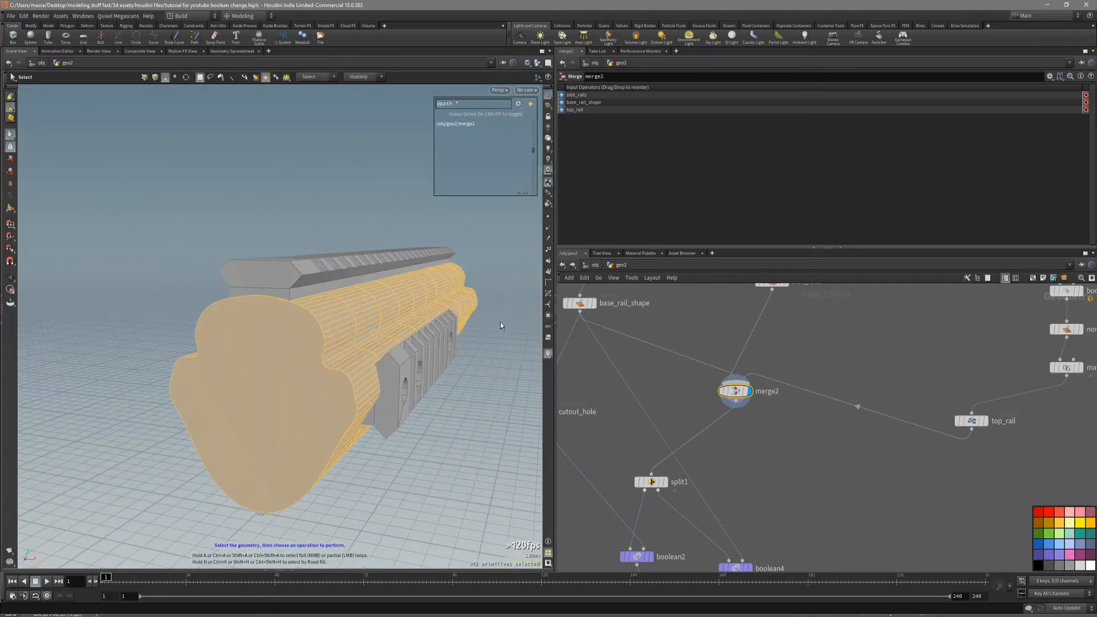
pyautogui.click(500, 326)
# Step: Display the split1 node and compare its two parts by turning Invert Selection on and back off
pyautogui.click(653, 483)
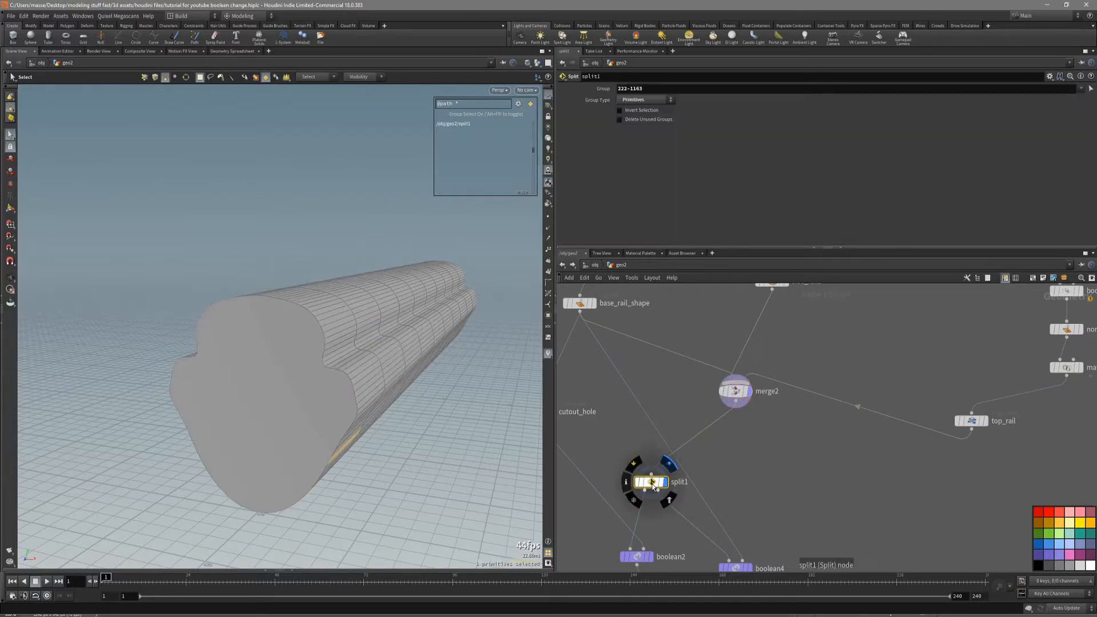
pyautogui.keyDown('alt'); pyautogui.moveTo(366, 383); pyautogui.dragTo(536, 480); pyautogui.keyUp('alt')
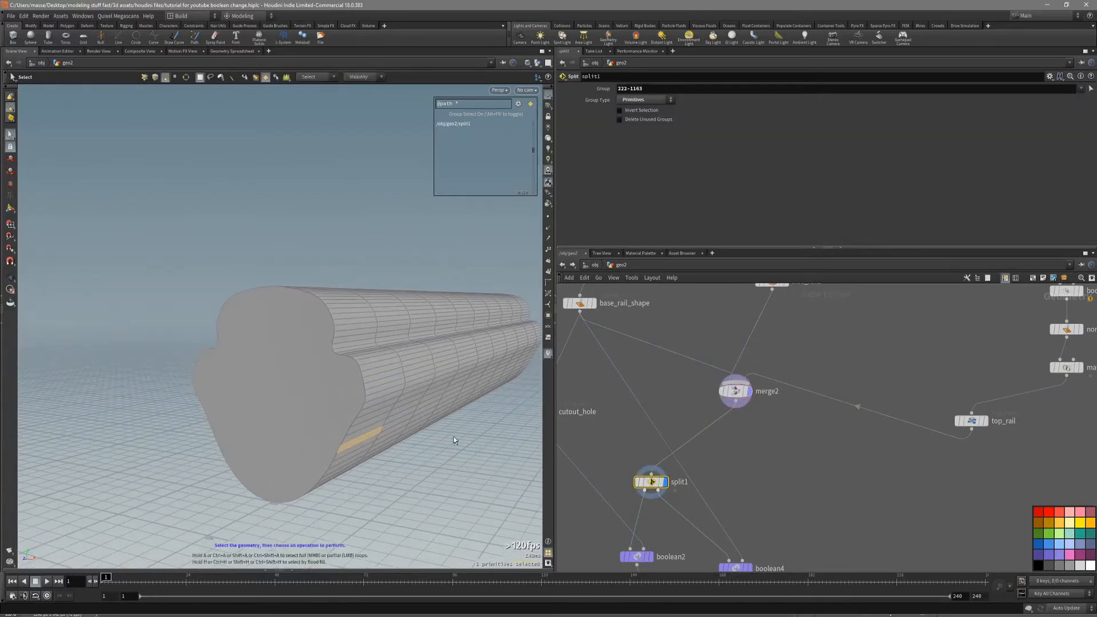
pyautogui.keyDown('alt'); pyautogui.moveTo(454, 440); pyautogui.dragTo(396, 380); pyautogui.keyUp('alt')
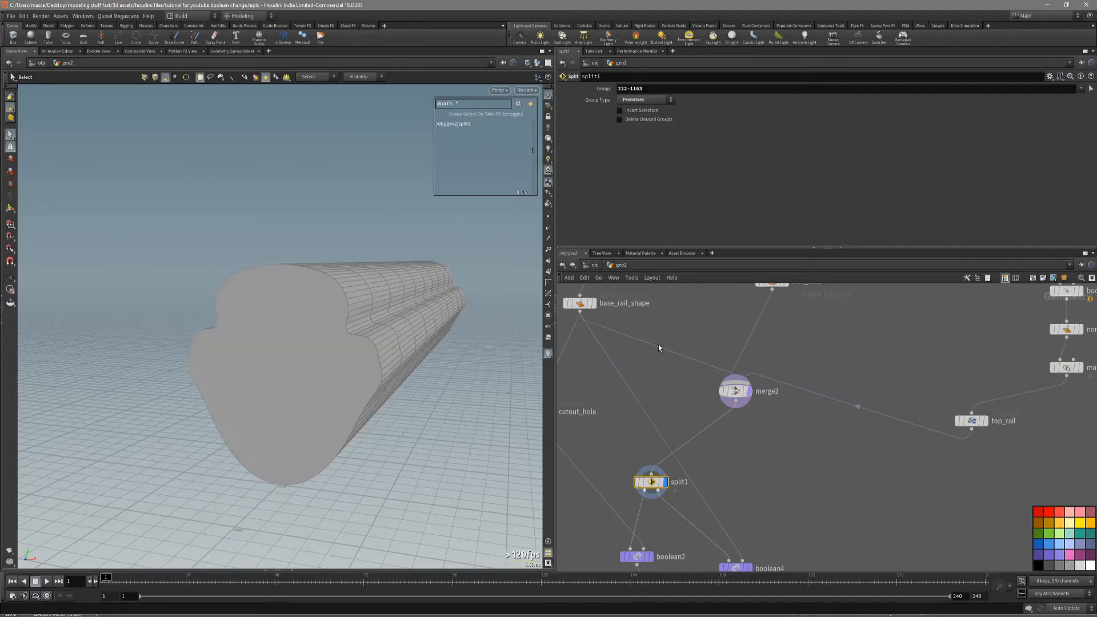
pyautogui.click(643, 111)
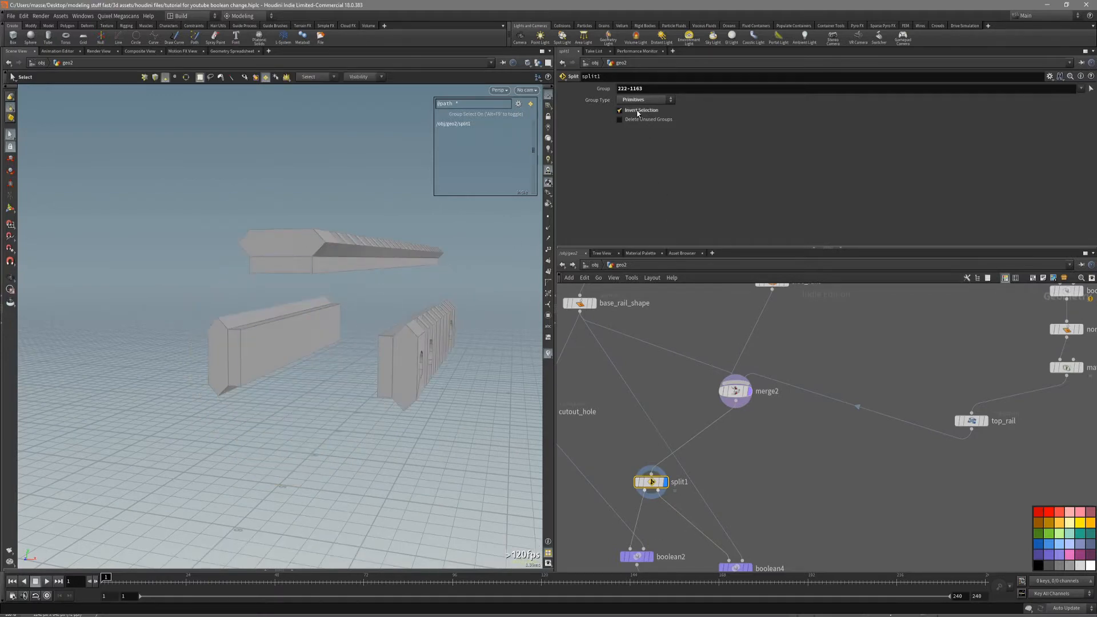
pyautogui.click(620, 110)
# Step: Display the boolean2 result and examine the hollowed rail body
pyautogui.moveTo(663, 537); pyautogui.dragTo(728, 455, button='middle')
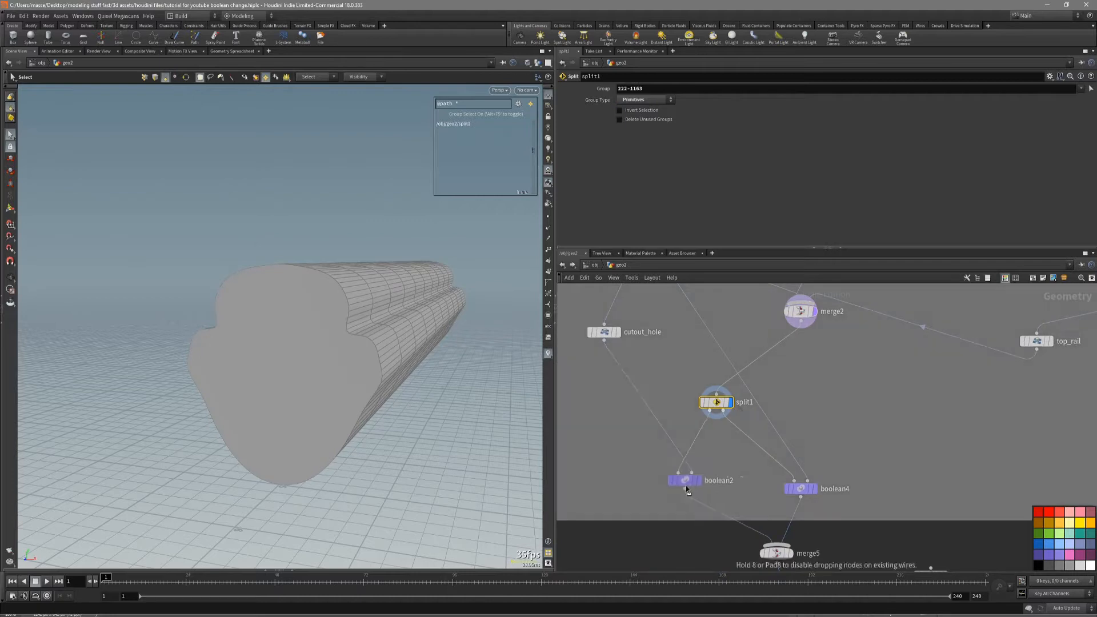
pyautogui.press('Escape')
pyautogui.moveTo(349, 344); pyautogui.dragTo(418, 380)
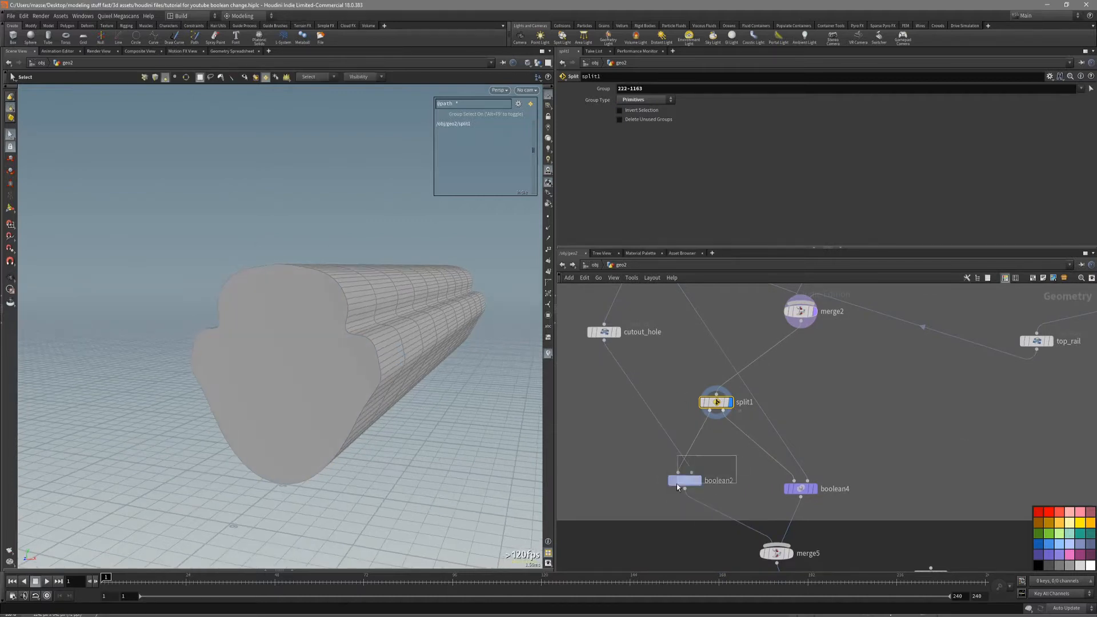
pyautogui.moveTo(678, 487); pyautogui.dragTo(670, 492)
pyautogui.press('r')
pyautogui.keyDown('alt'); pyautogui.moveTo(309, 350); pyautogui.dragTo(375, 345); pyautogui.keyUp('alt')
pyautogui.keyDown('alt'); pyautogui.moveTo(452, 329); pyautogui.dragTo(436, 345, button='middle'); pyautogui.keyUp('alt')
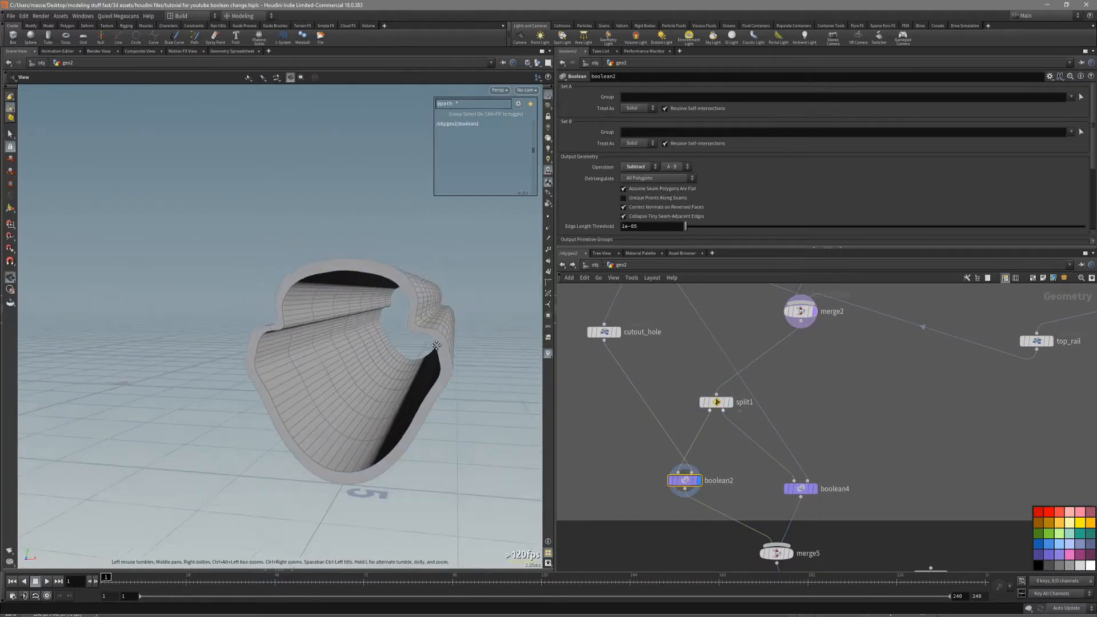
pyautogui.keyDown('alt'); pyautogui.moveTo(436, 345); pyautogui.dragTo(393, 353); pyautogui.keyUp('alt')
pyautogui.moveTo(594, 385); pyautogui.dragTo(573, 435, button='middle')
pyautogui.moveTo(677, 528)
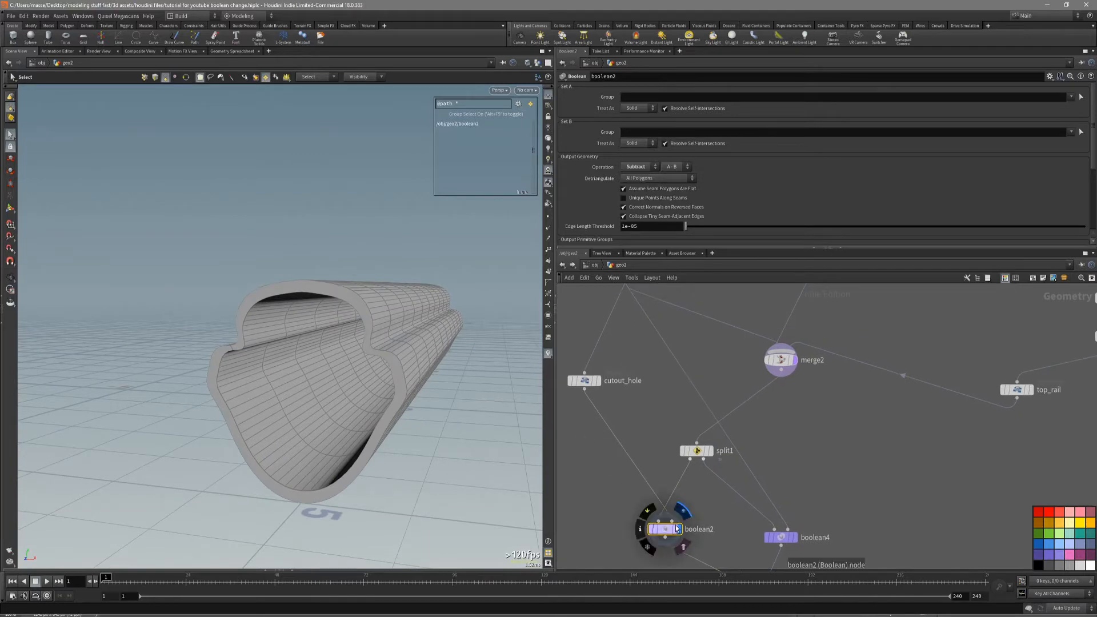
pyautogui.moveTo(718, 514); pyautogui.dragTo(738, 540, button='middle')
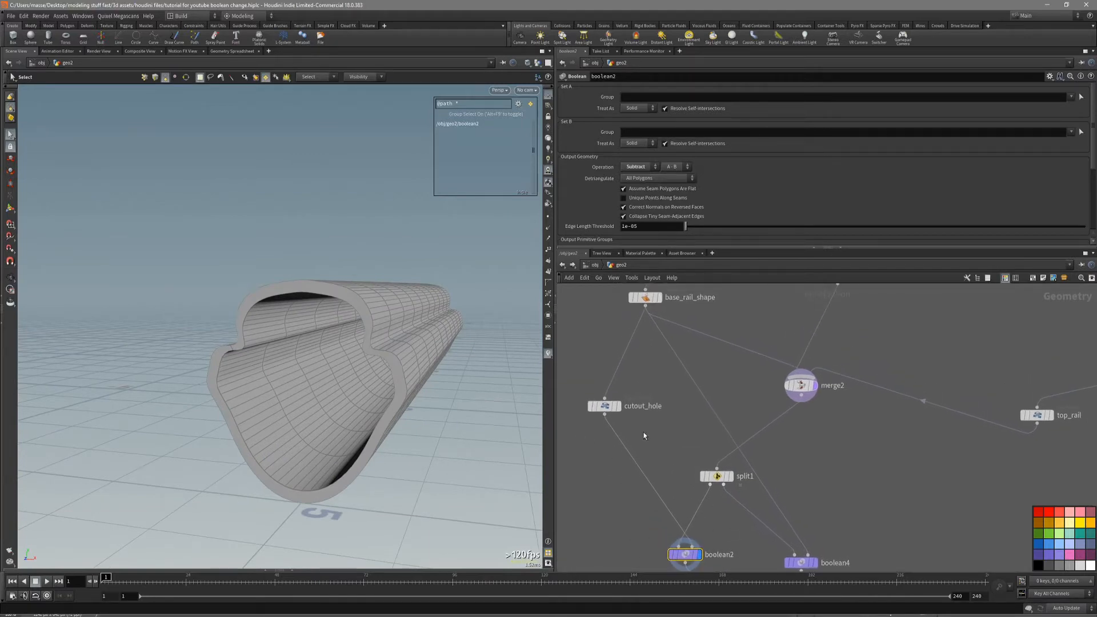
# Step: Compare the cutout_hole shape with base_rail_shape by displaying each node in turn
pyautogui.click(610, 406)
pyautogui.click(618, 406)
pyautogui.press('Escape')
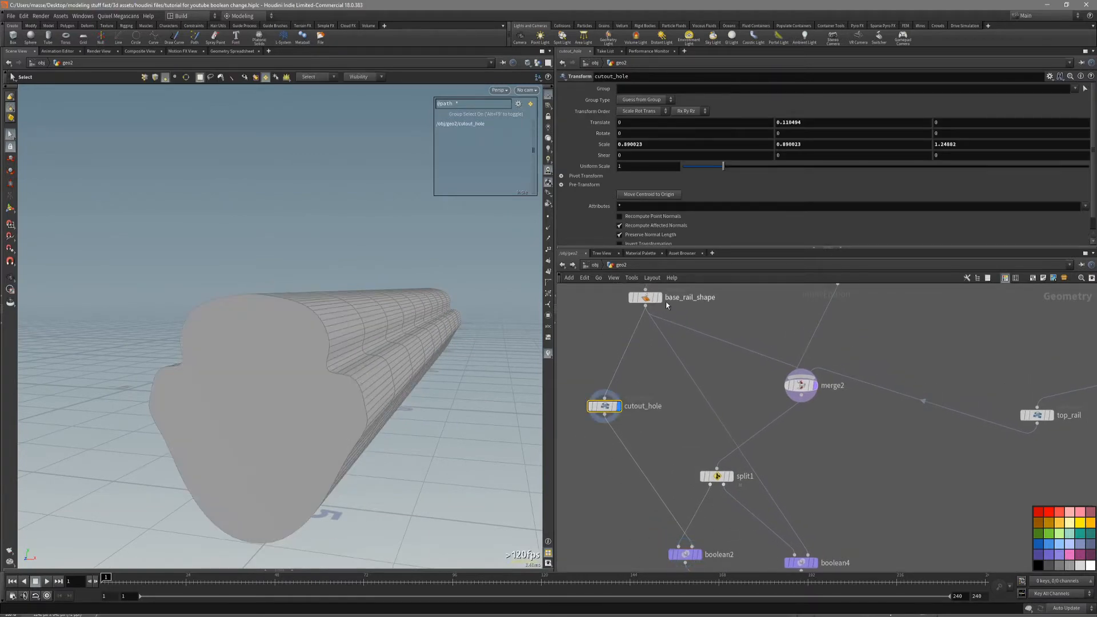
pyautogui.click(659, 298)
pyautogui.keyDown('alt'); pyautogui.moveTo(420, 344); pyautogui.dragTo(360, 374); pyautogui.keyUp('alt')
pyautogui.click(619, 406)
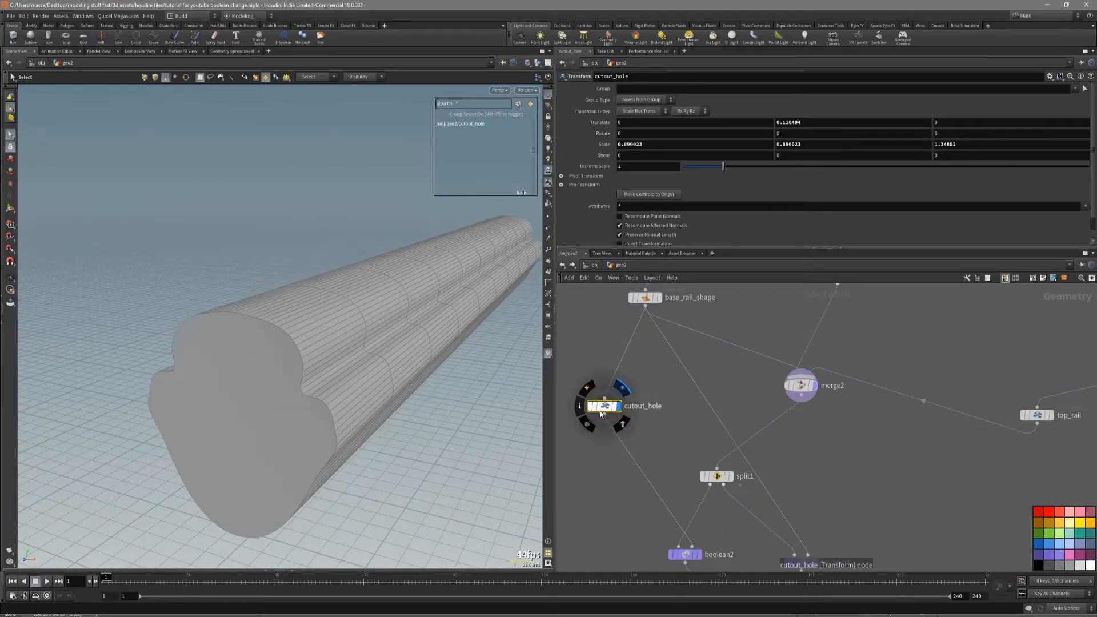
# Step: Display the boolean2 result again and examine the hollow rail's walls and surface edges
pyautogui.click(685, 554)
pyautogui.click(699, 555)
pyautogui.press('Escape')
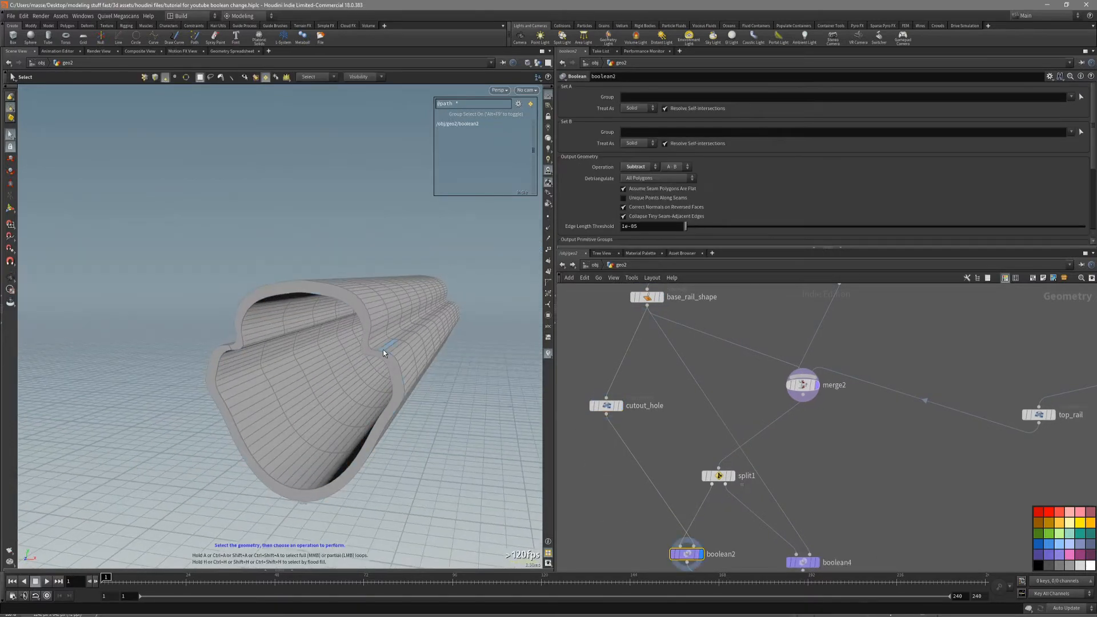
pyautogui.moveTo(456, 403); pyautogui.dragTo(332, 348)
pyautogui.moveTo(691, 516)
pyautogui.mouseDown(button='middle')
pyautogui.moveTo(664, 462)
pyautogui.moveTo(671, 477)
pyautogui.mouseUp(button='middle')
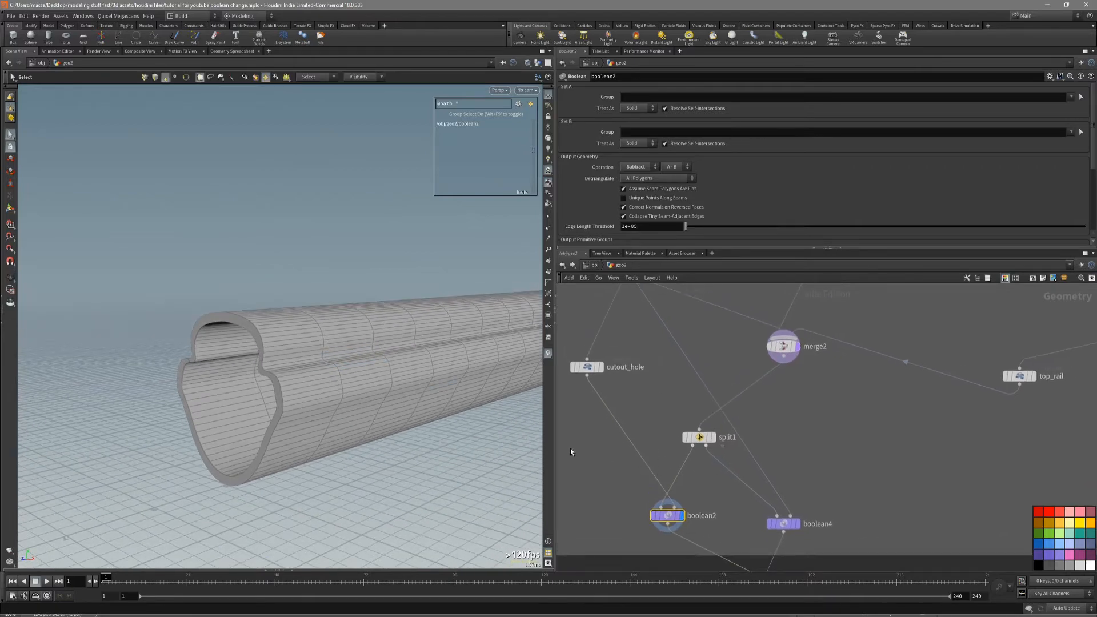
pyautogui.hotkey('shift', 'w')
pyautogui.keyDown('alt'); pyautogui.moveTo(380, 394); pyautogui.dragTo(348, 422); pyautogui.keyUp('alt')
pyautogui.hotkey('shift', 'w')
pyautogui.moveTo(289, 367)
pyautogui.mouseDown()
pyautogui.moveTo(343, 382)
pyautogui.moveTo(301, 374)
pyautogui.moveTo(275, 352)
pyautogui.moveTo(285, 349)
pyautogui.mouseUp()
pyautogui.press('s')
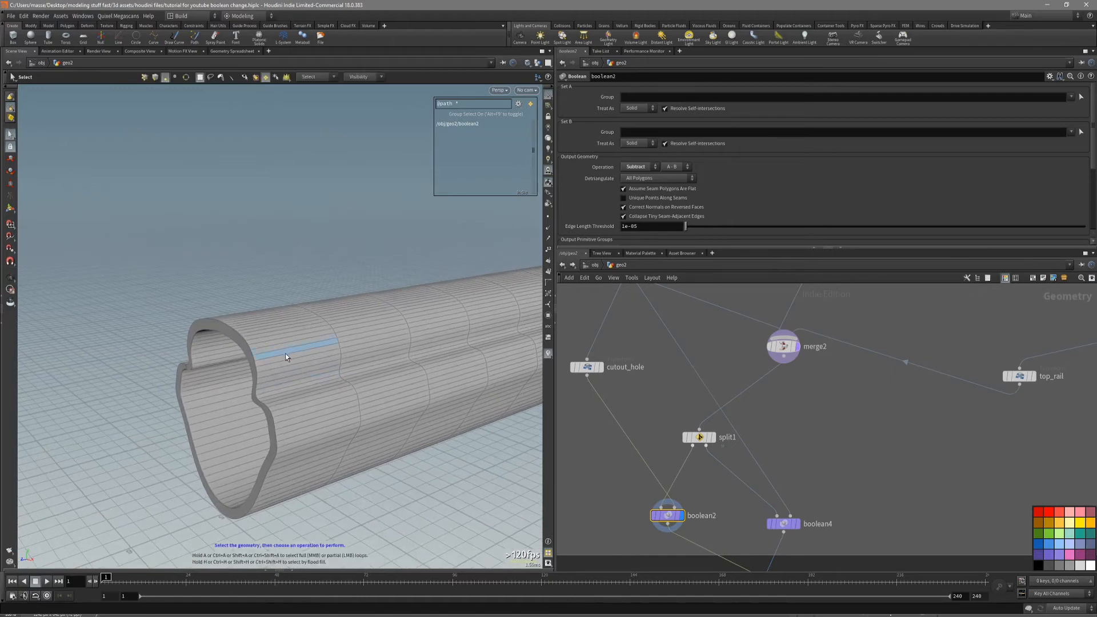
pyautogui.keyDown('alt'); pyautogui.moveTo(305, 471); pyautogui.dragTo(421, 478); pyautogui.keyUp('alt')
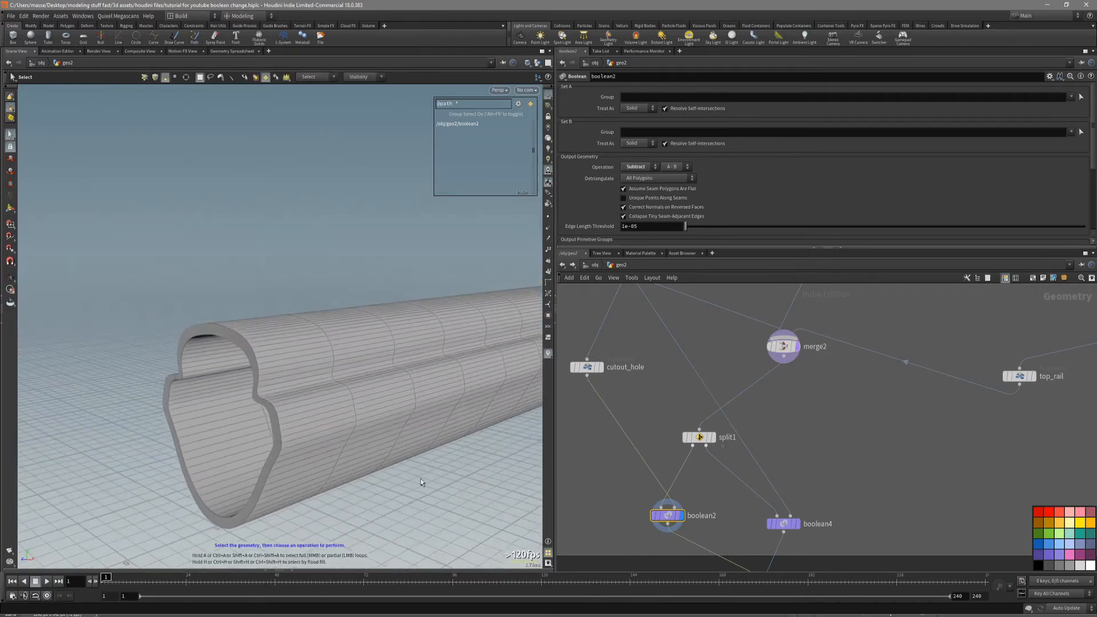
# Step: Select the resample2 node below curve3 and show its curve in the front view
pyautogui.scroll(-8, 691, 462)
pyautogui.moveTo(681, 401); pyautogui.dragTo(681, 510, button='middle')
pyautogui.scroll(6, 657, 413)
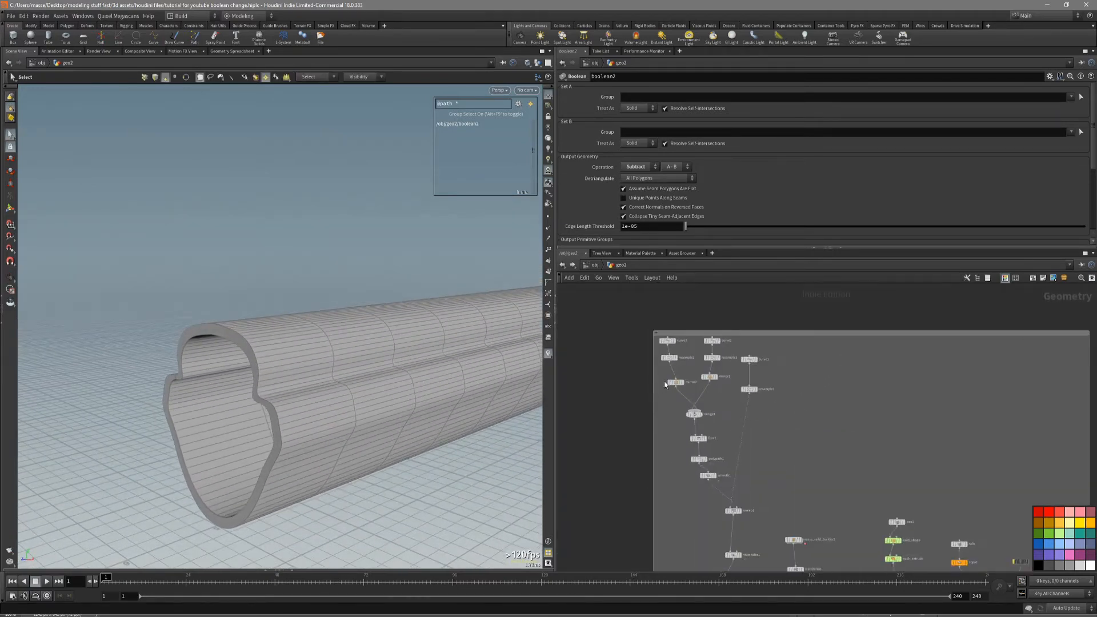
pyautogui.moveTo(657, 364); pyautogui.dragTo(633, 397, button='middle')
pyautogui.scroll(3, 633, 397)
pyautogui.click(644, 369)
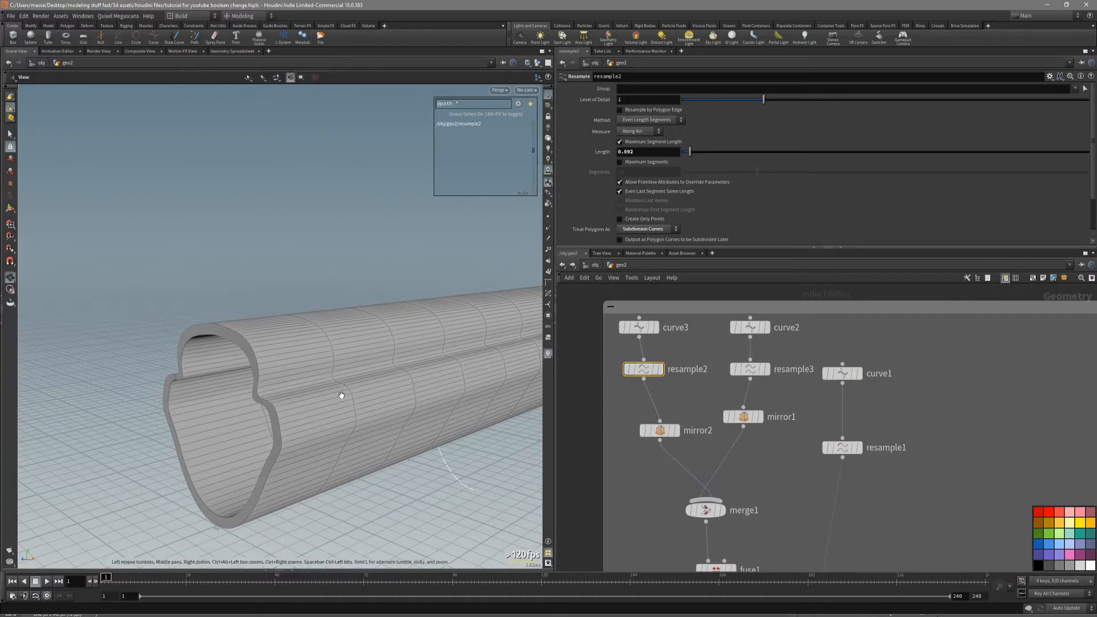
pyautogui.hotkey('space', '3')
pyautogui.scroll(-3, 269, 461)
pyautogui.keyDown('alt'); pyautogui.moveTo(269, 461); pyautogui.dragTo(380, 399, button='middle'); pyautogui.keyUp('alt')
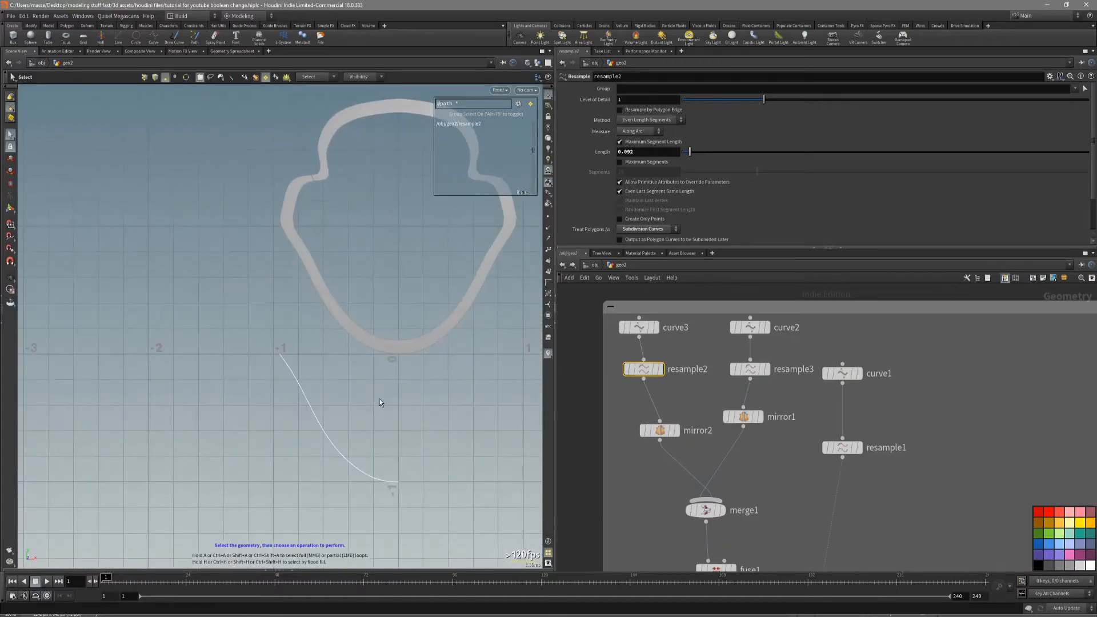
# Step: Show the curve's points and set resample2's segment length to 0.058 after trying coarser spacing
pyautogui.press('2')
pyautogui.keyDown('alt'); pyautogui.moveTo(317, 417); pyautogui.dragTo(438, 436, button='right'); pyautogui.keyUp('alt')
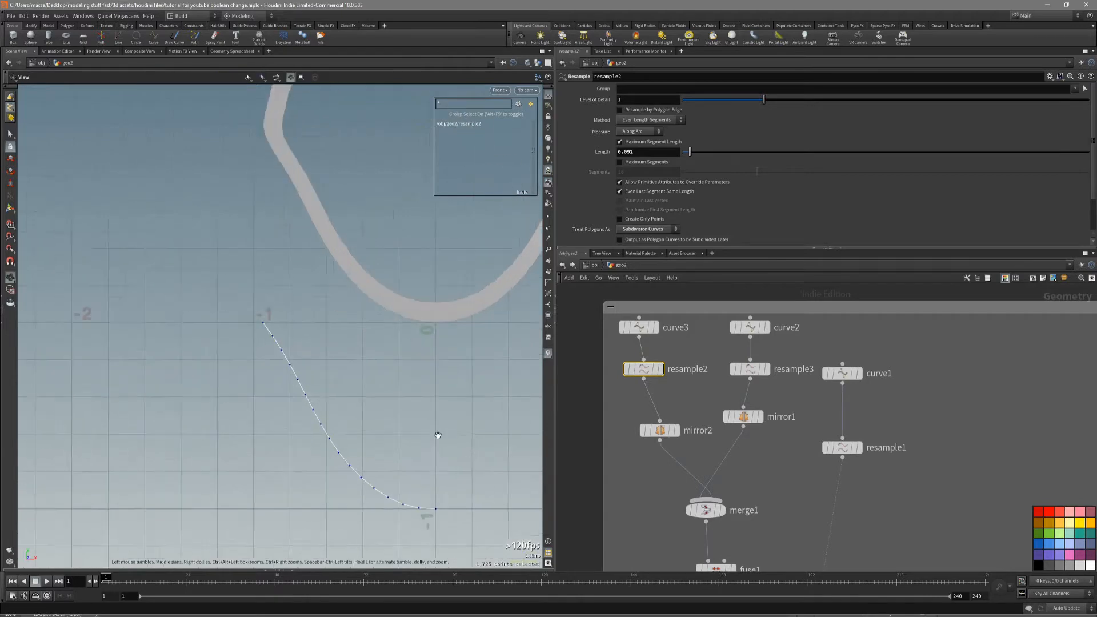
pyautogui.keyDown('alt'); pyautogui.moveTo(438, 436); pyautogui.dragTo(430, 421, button='middle'); pyautogui.keyUp('alt')
pyautogui.keyDown('alt'); pyautogui.moveTo(454, 349); pyautogui.dragTo(404, 343, button='right'); pyautogui.keyUp('alt')
pyautogui.moveTo(690, 151); pyautogui.dragTo(698, 159)
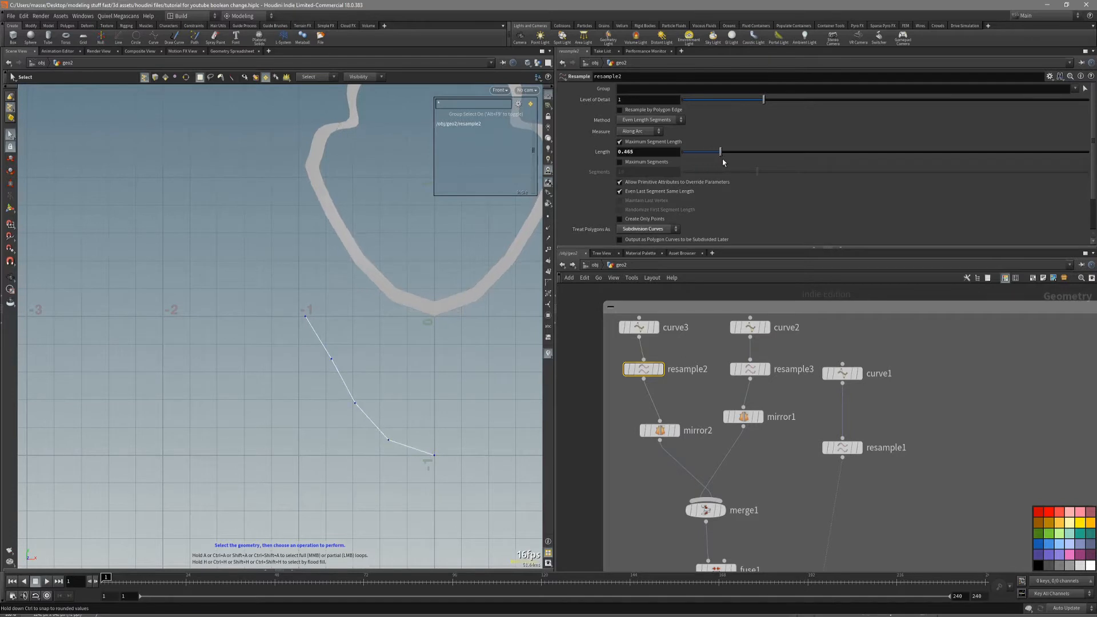
pyautogui.moveTo(723, 162)
pyautogui.mouseDown()
pyautogui.moveTo(733, 163)
pyautogui.moveTo(719, 165)
pyautogui.mouseUp()
pyautogui.moveTo(690, 159); pyautogui.dragTo(689, 158)
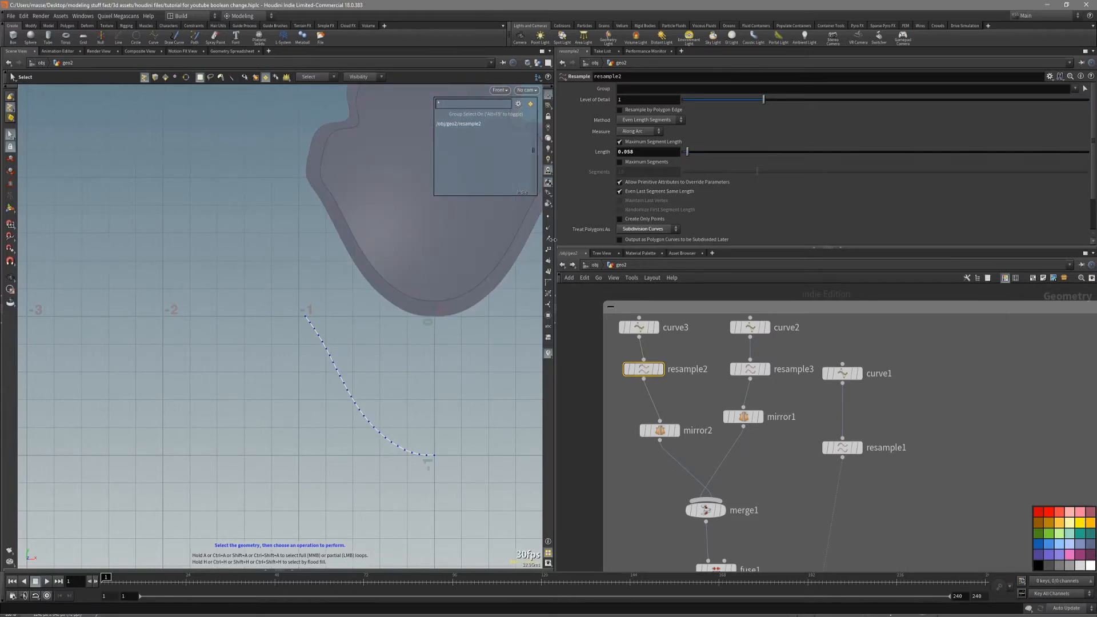
# Step: Examine the end of the boolean rail body in the perspective view for damage from the new resampling
pyautogui.hotkey('space', '1')
pyautogui.moveTo(402, 355)
pyautogui.mouseDown()
pyautogui.moveTo(353, 407)
pyautogui.moveTo(446, 337)
pyautogui.moveTo(338, 399)
pyautogui.moveTo(390, 387)
pyautogui.mouseUp()
pyautogui.hotkey('shift', 'w')
pyautogui.hotkey('shift', 'w')
pyautogui.moveTo(389, 387); pyautogui.dragTo(534, 380, button='right')
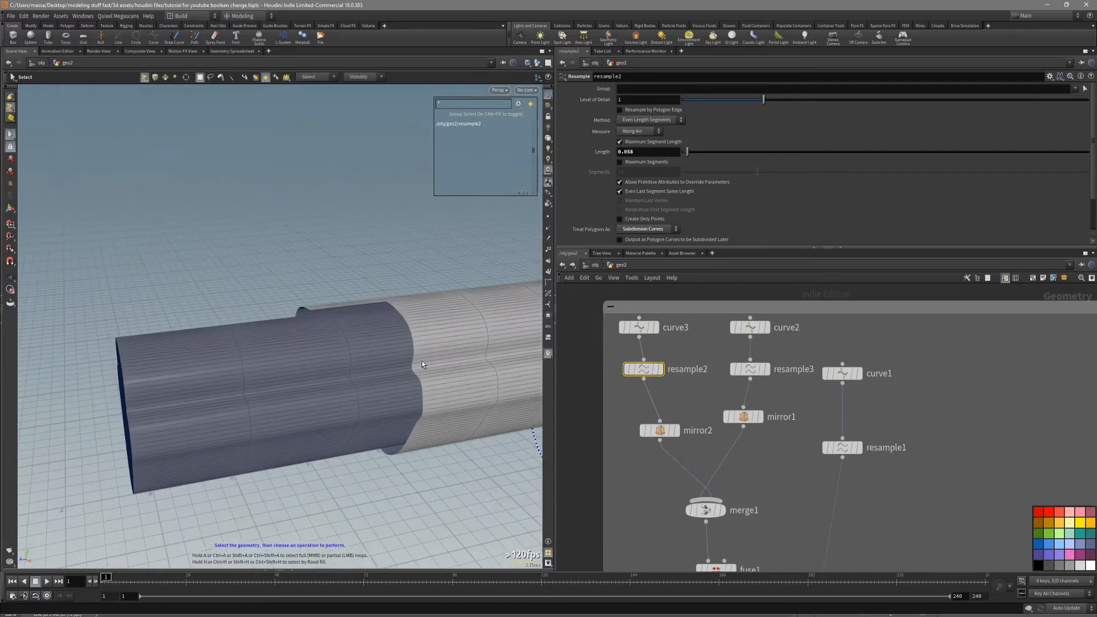
pyautogui.moveTo(422, 364)
pyautogui.mouseDown()
pyautogui.moveTo(434, 364)
pyautogui.moveTo(410, 355)
pyautogui.mouseUp()
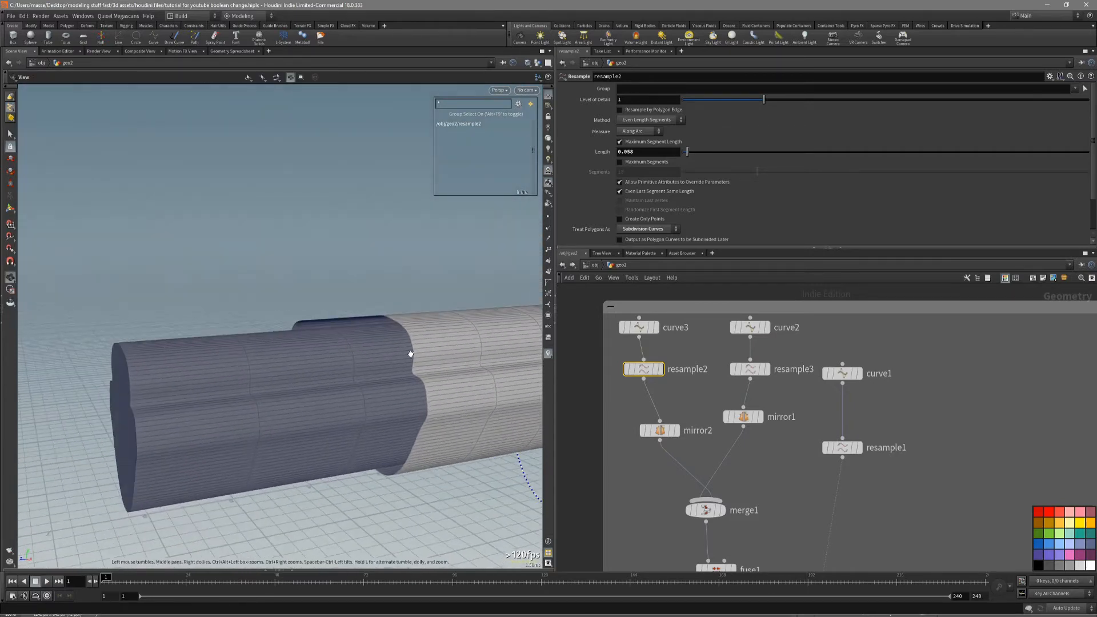
# Step: Display the split1 node and examine which faces of the rail body its primitive group keeps
pyautogui.press('h')
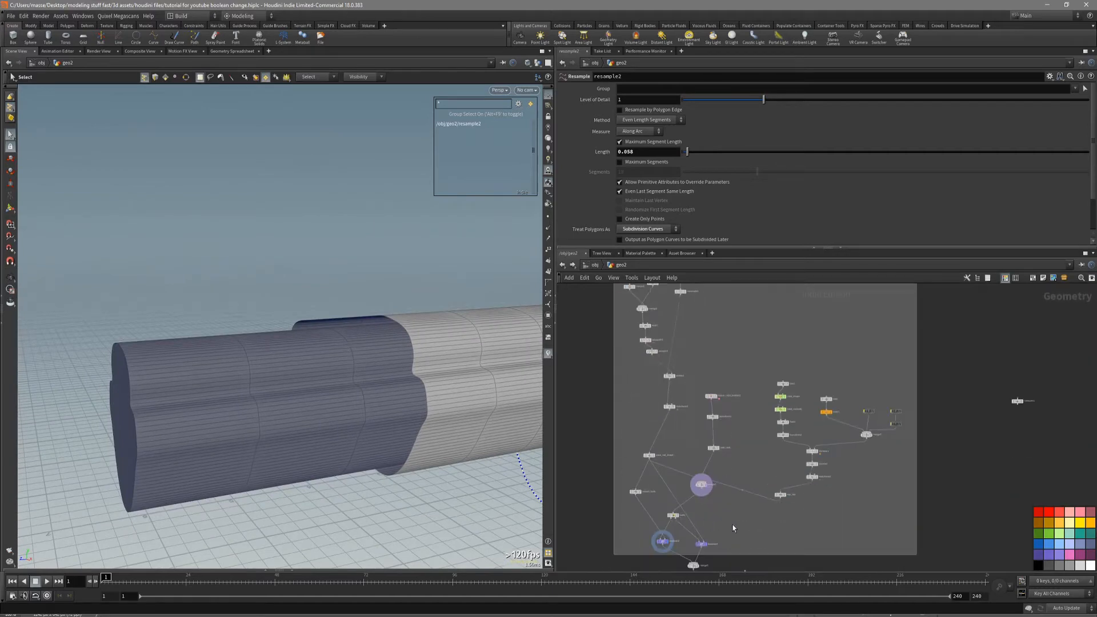
pyautogui.scroll(5, 734, 529)
pyautogui.click(694, 440)
pyautogui.moveTo(451, 394); pyautogui.dragTo(469, 383)
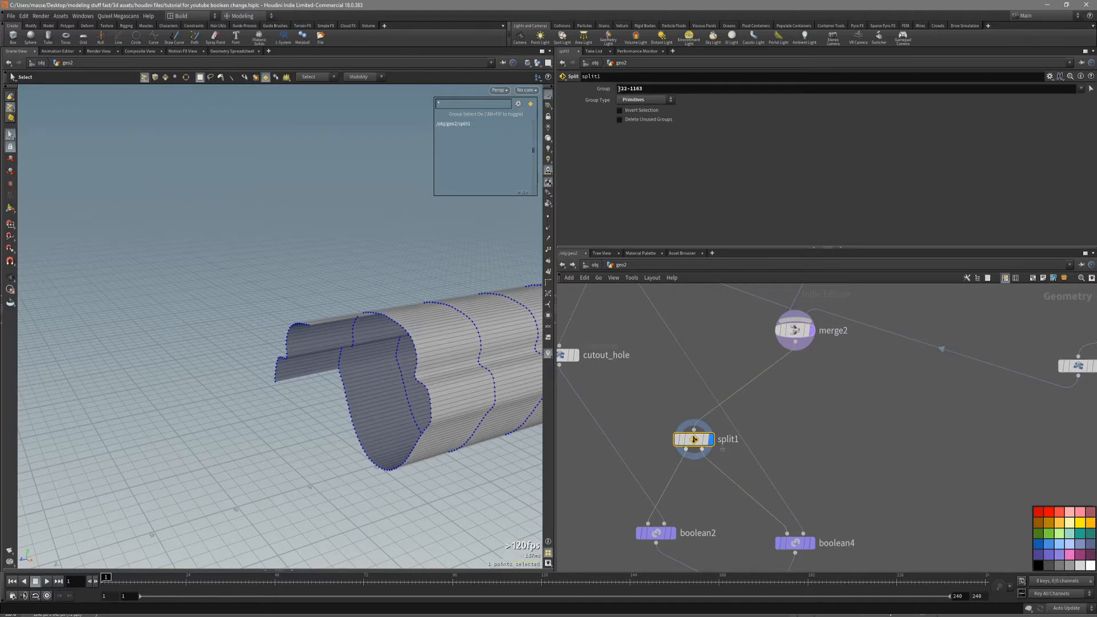
pyautogui.moveTo(263, 355); pyautogui.dragTo(591, 368)
pyautogui.moveTo(820, 371); pyautogui.dragTo(793, 410, button='middle')
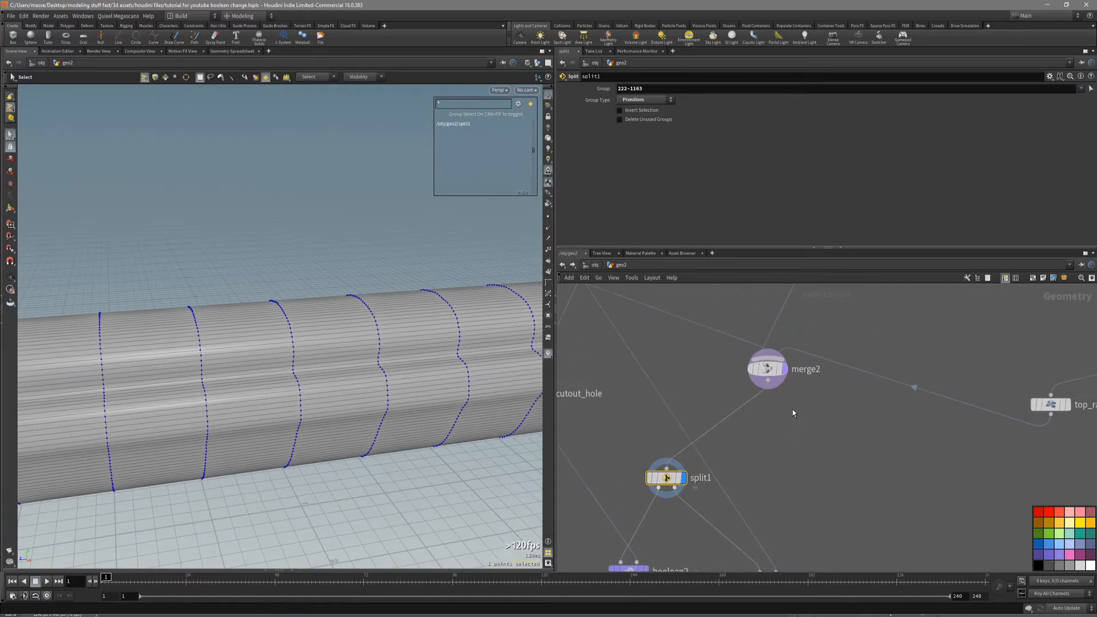
# Step: Display the merge2 node with primitive numbers turned on and inspect the numbering at the rail's end
pyautogui.click(774, 372)
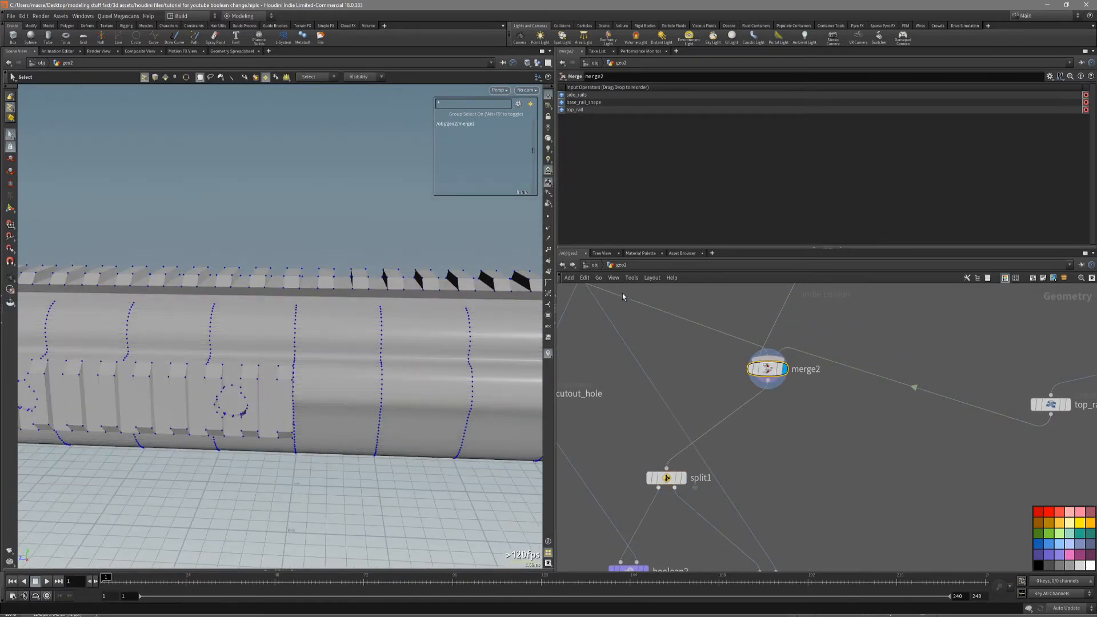
pyautogui.click(549, 275)
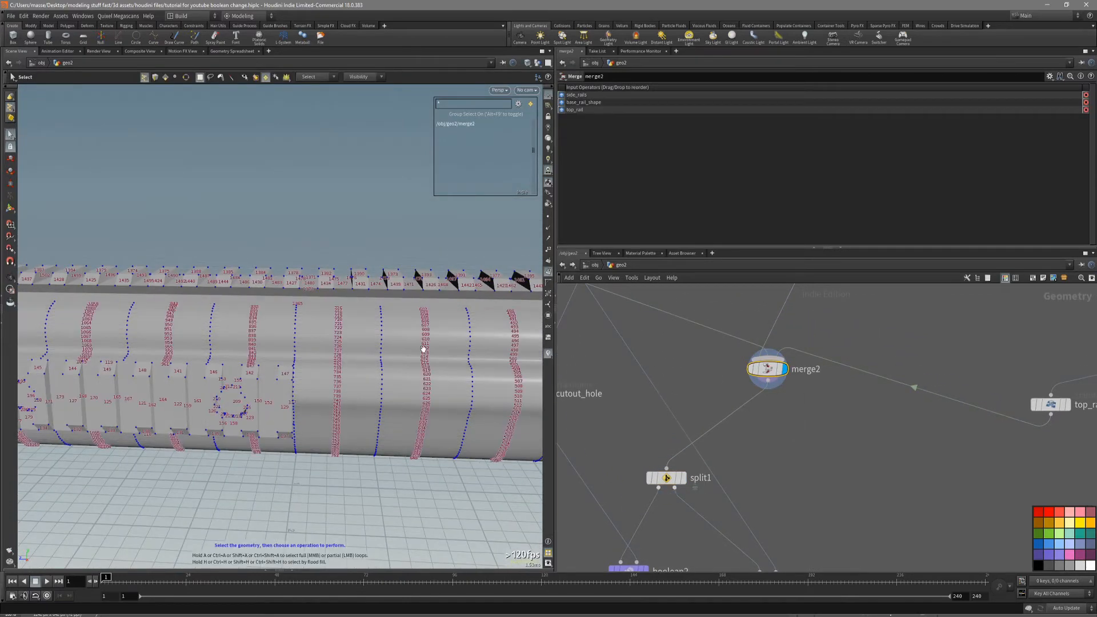
pyautogui.keyDown('alt'); pyautogui.moveTo(423, 348); pyautogui.dragTo(323, 317); pyautogui.keyUp('alt')
pyautogui.scroll(10, 320, 311)
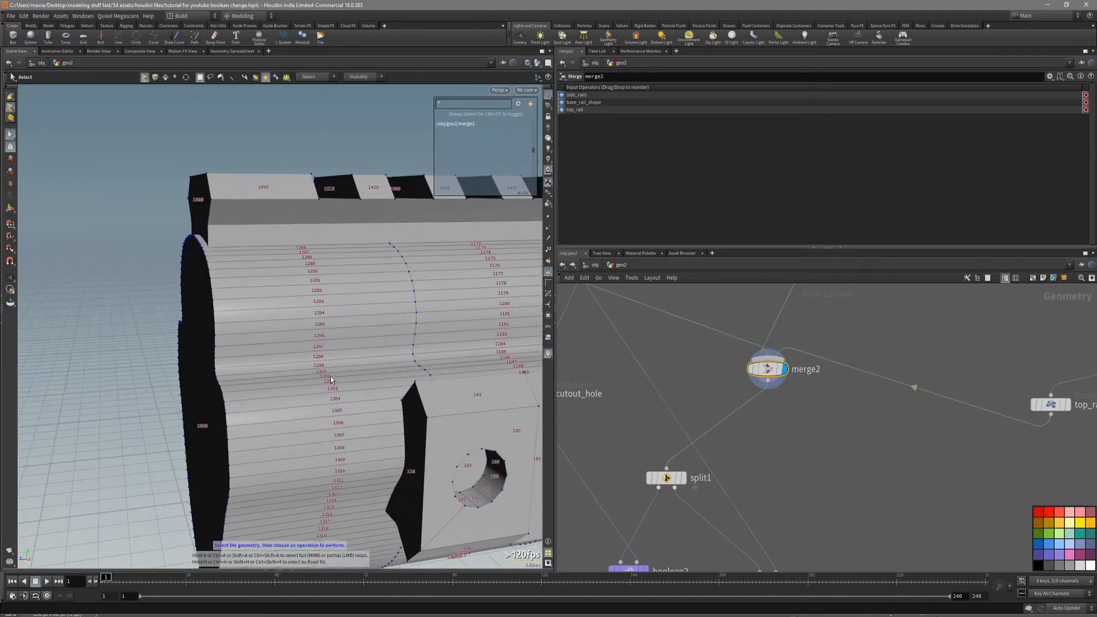
pyautogui.scroll(-5, 683, 343)
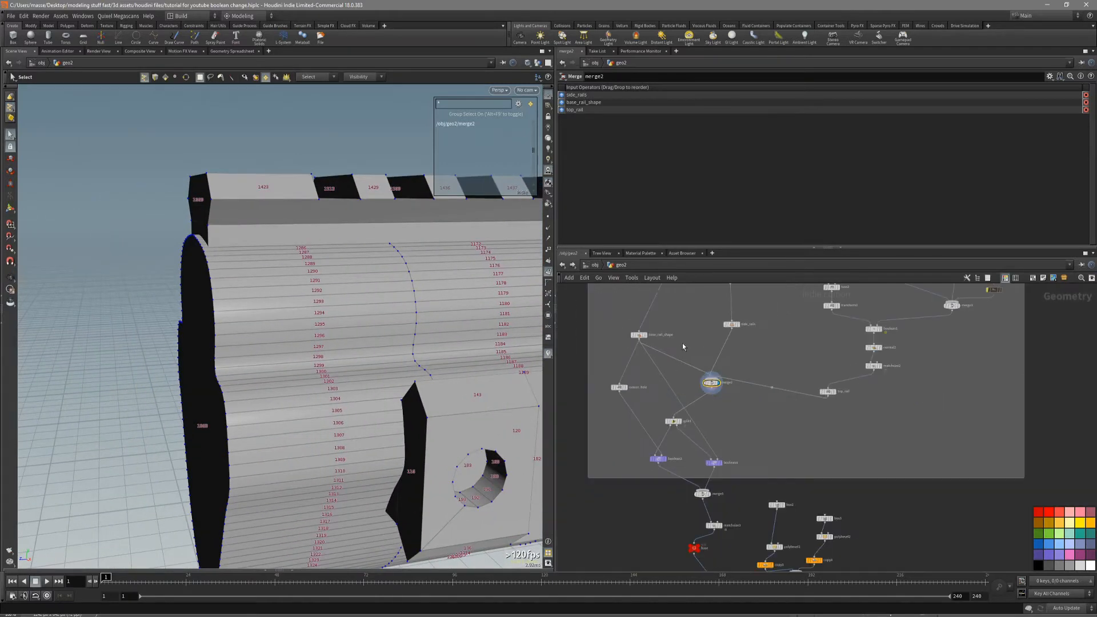
pyautogui.scroll(-3, 694, 455)
pyautogui.scroll(8, 703, 474)
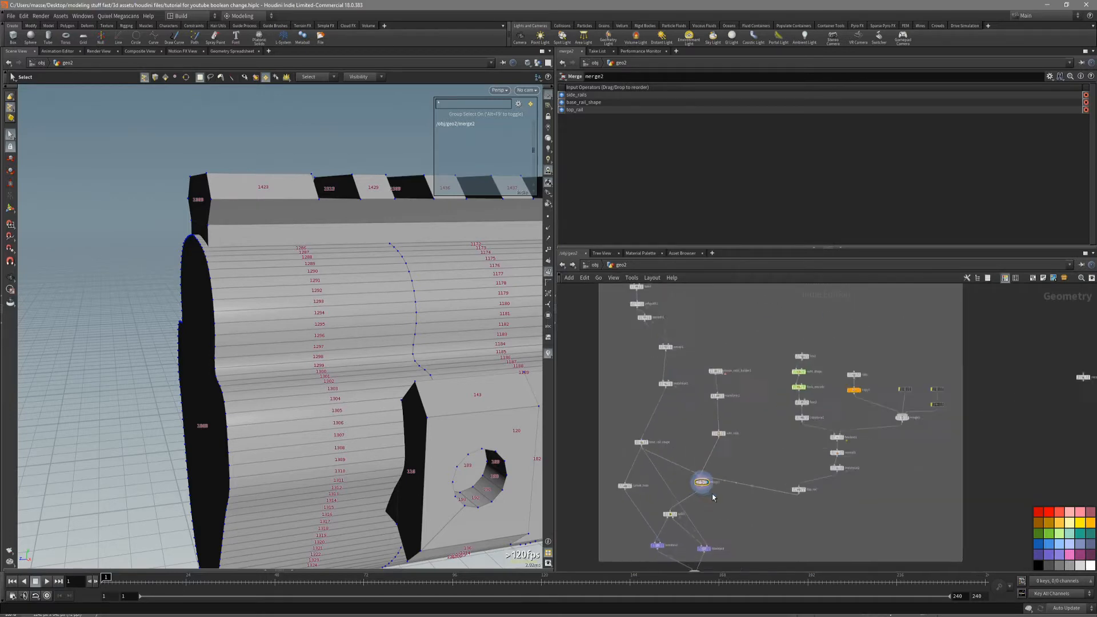
pyautogui.scroll(5, 696, 463)
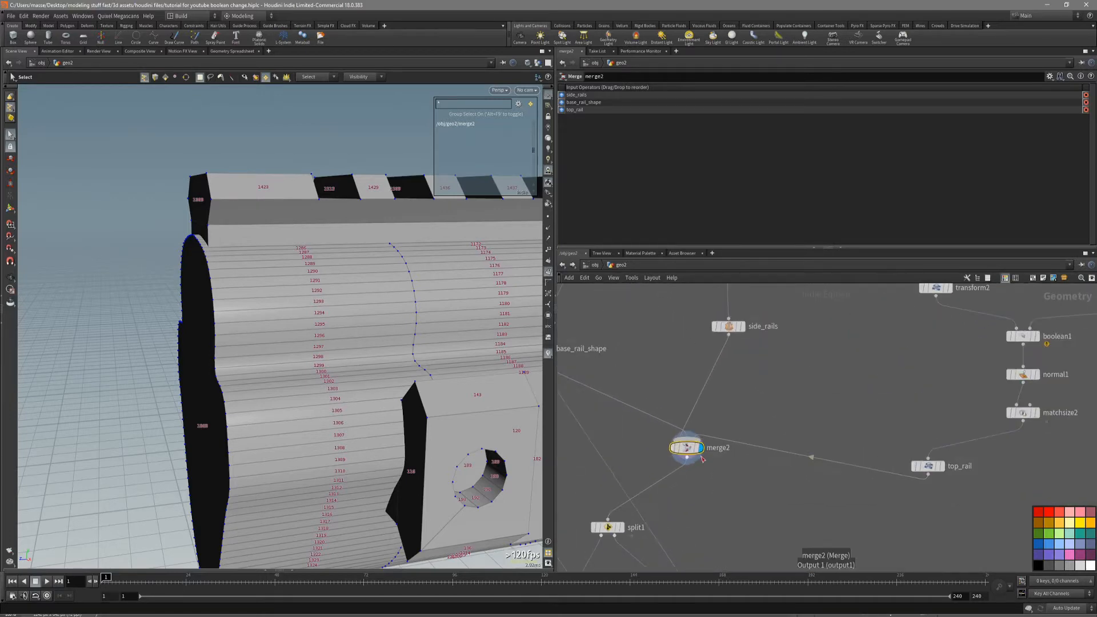
pyautogui.scroll(-6, 690, 466)
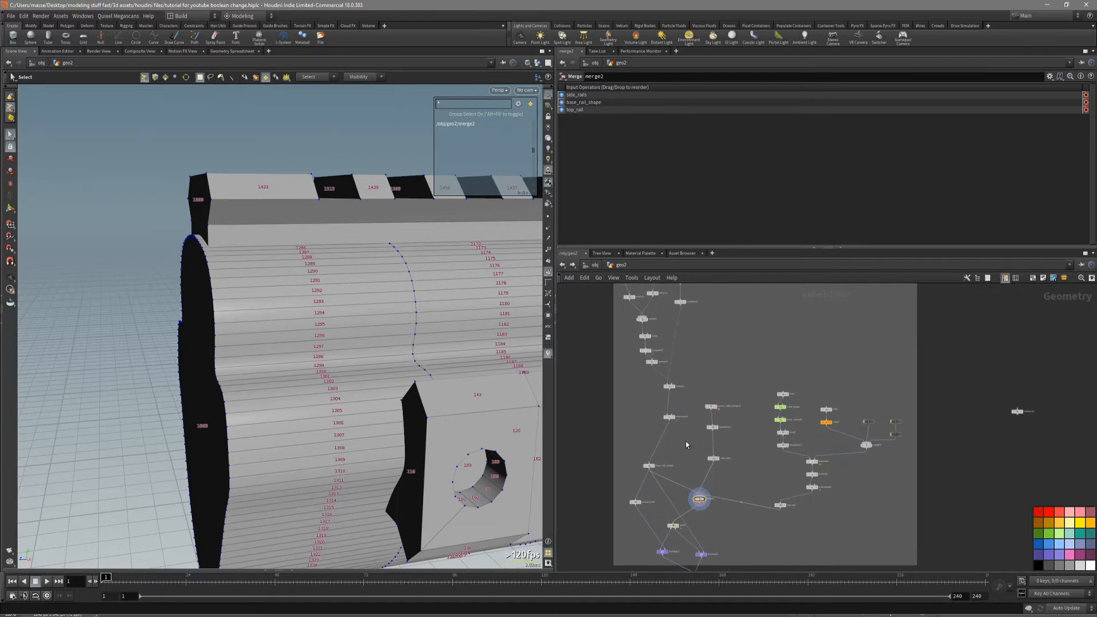
# Step: Set resample2's maximum segment length to 0.042 while watching the primitive numbers at the end of the merged rail
pyautogui.moveTo(619, 317); pyautogui.dragTo(615, 409, button='middle')
pyautogui.scroll(6, 620, 365)
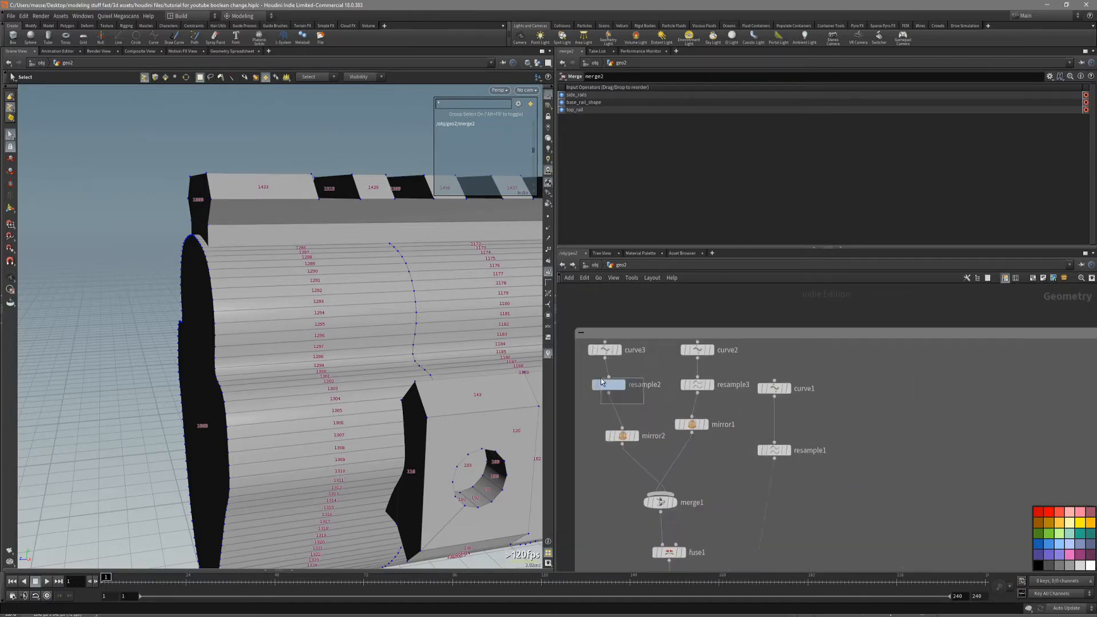
pyautogui.click(607, 385)
pyautogui.keyDown('alt'); pyautogui.moveTo(488, 368); pyautogui.dragTo(470, 316, button='middle'); pyautogui.keyUp('alt')
pyautogui.scroll(-2, 470, 316)
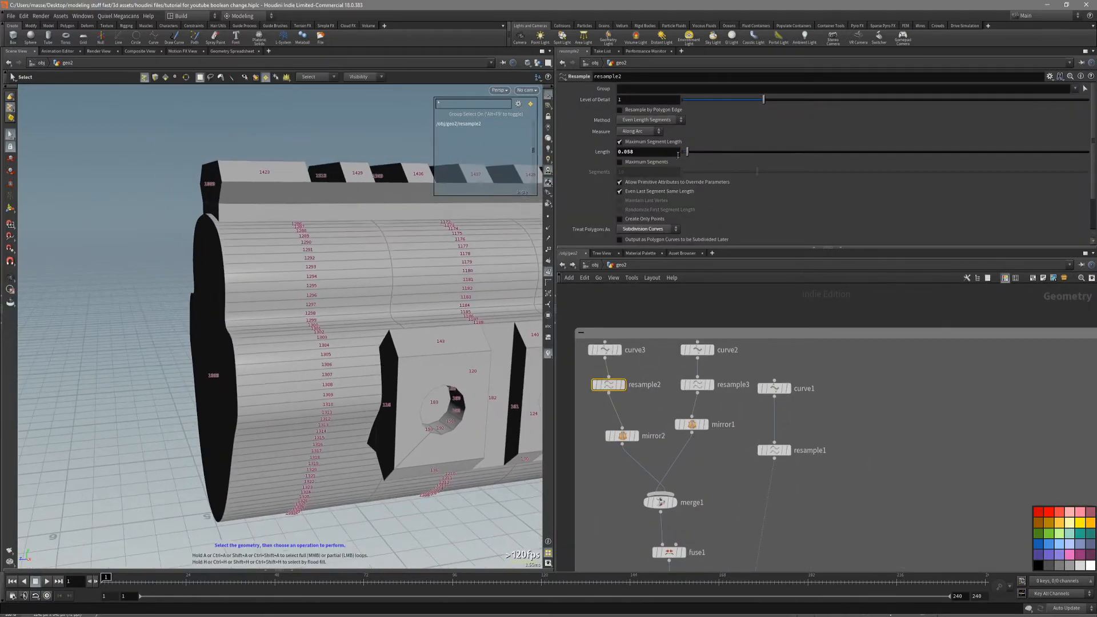
pyautogui.moveTo(687, 152); pyautogui.dragTo(687, 154)
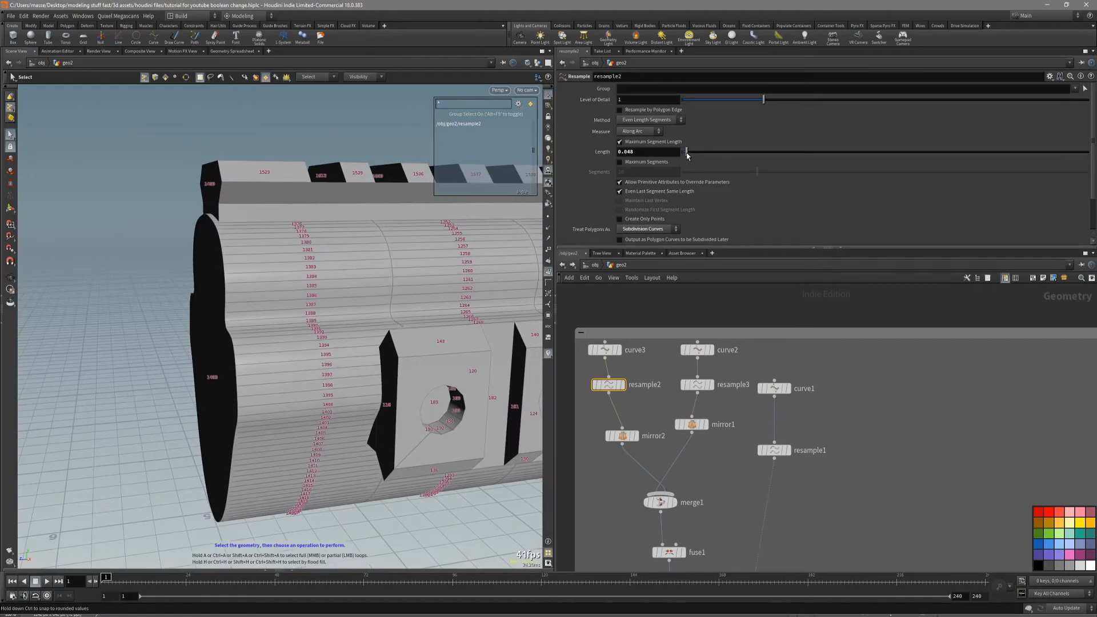
pyautogui.keyDown('alt'); pyautogui.moveTo(450, 382); pyautogui.dragTo(438, 354); pyautogui.keyUp('alt')
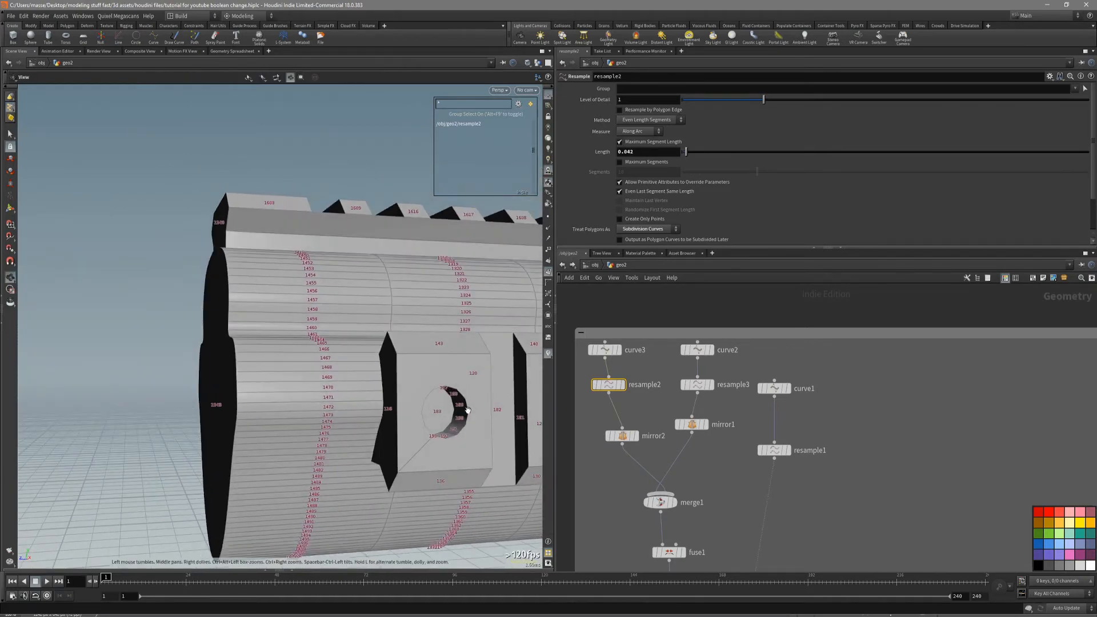
pyautogui.keyDown('alt'); pyautogui.moveTo(468, 411); pyautogui.dragTo(372, 346, button='middle'); pyautogui.keyUp('alt')
pyautogui.scroll(-3, 372, 345)
pyautogui.keyDown('alt'); pyautogui.moveTo(372, 346); pyautogui.dragTo(394, 329); pyautogui.keyUp('alt')
pyautogui.scroll(-4, 709, 532)
# Step: Display split1 and reselect the entire connected rail body as its primitive group
pyautogui.moveTo(715, 538); pyautogui.dragTo(678, 369, button='middle')
pyautogui.moveTo(709, 518); pyautogui.dragTo(700, 477, button='middle')
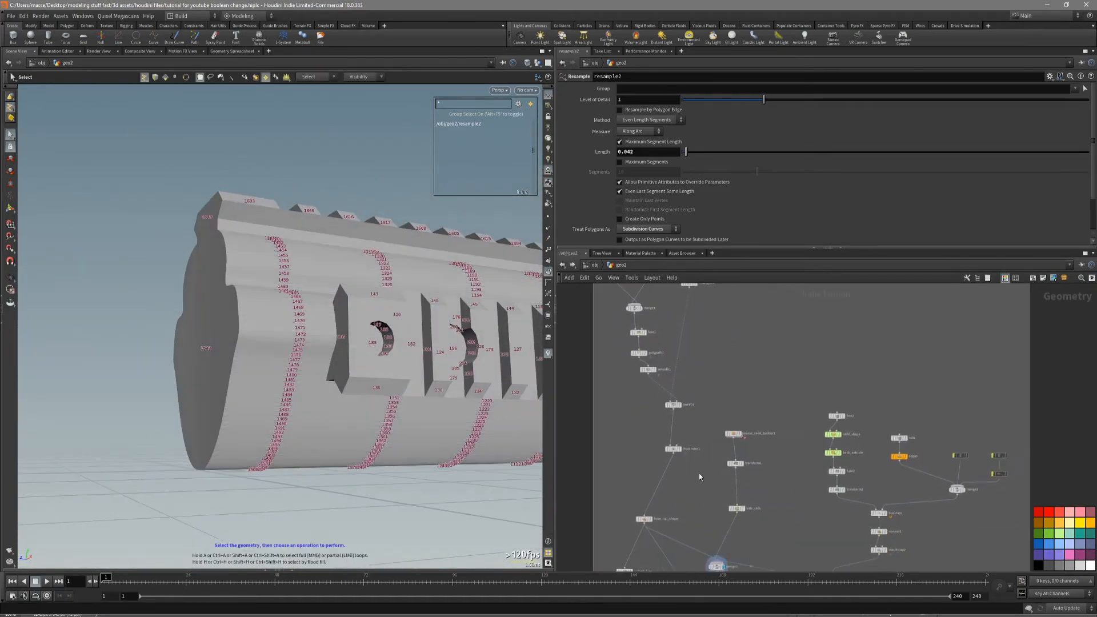
pyautogui.scroll(-3, 697, 480)
pyautogui.moveTo(696, 543); pyautogui.dragTo(693, 450, button='middle')
pyautogui.scroll(6, 693, 459)
pyautogui.click(665, 441)
pyautogui.click(676, 441)
pyautogui.keyDown('alt'); pyautogui.moveTo(456, 354); pyautogui.dragTo(345, 358); pyautogui.keyUp('alt')
pyautogui.hotkey('shift', 'w')
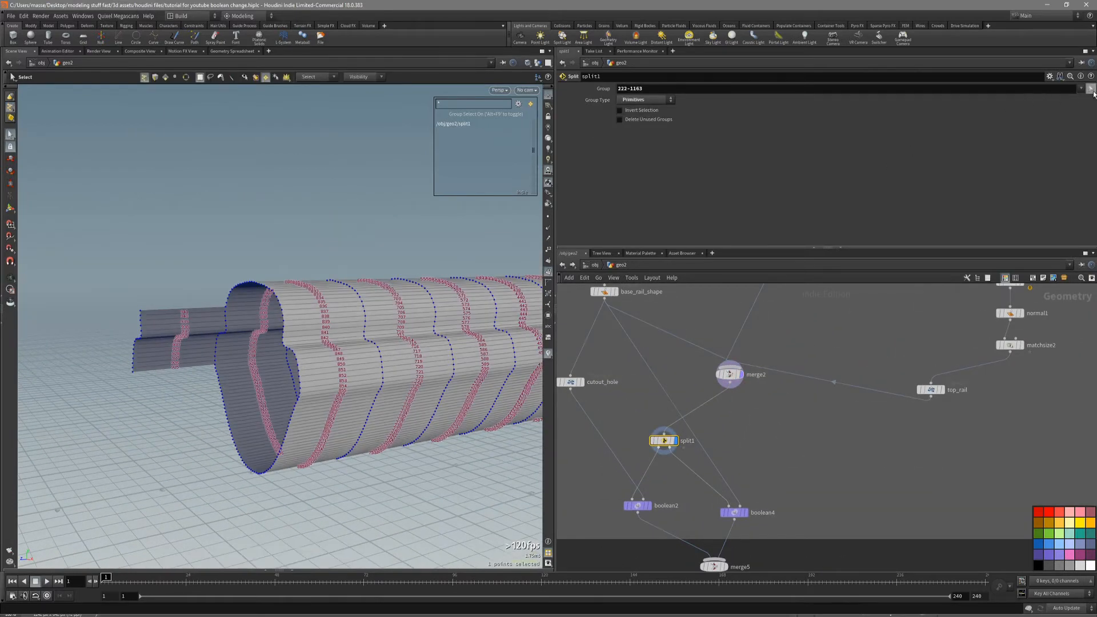
pyautogui.click(1093, 89)
pyautogui.doubleClick(293, 329)
pyautogui.keyDown('alt'); pyautogui.moveTo(293, 329); pyautogui.dragTo(296, 368); pyautogui.keyUp('alt')
pyautogui.press('Return')
# Step: Display boolean2 with primitive numbers turned off and inspect the hollowed rail body in shaded and wireframe views
pyautogui.click(635, 506)
pyautogui.click(649, 506)
pyautogui.press('s')
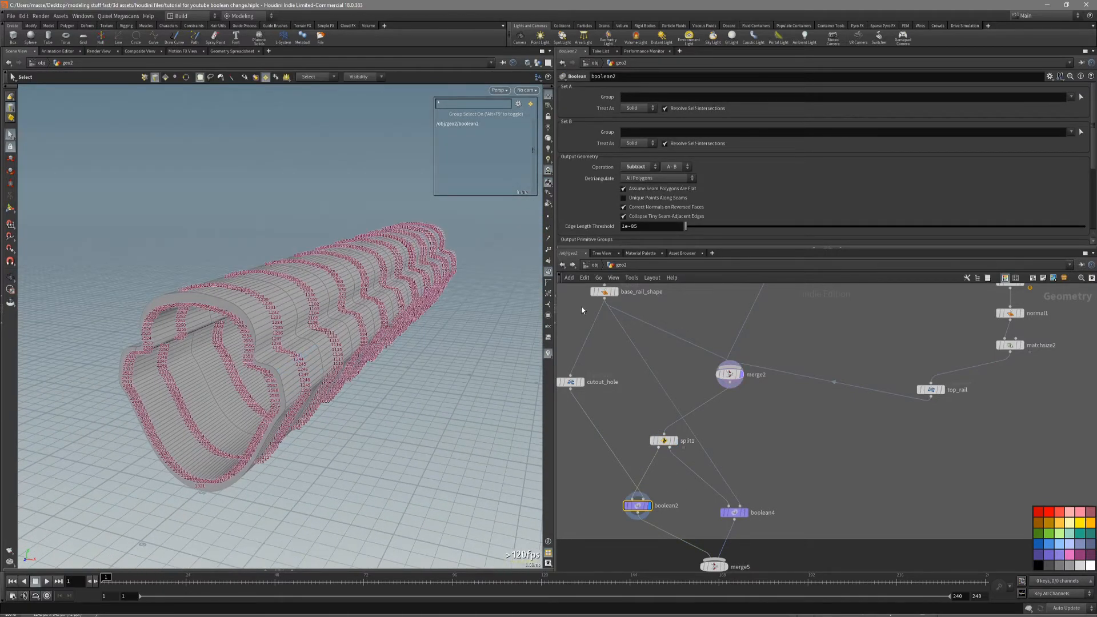
pyautogui.click(548, 272)
pyautogui.hotkey('shift', 'w')
pyautogui.moveTo(408, 338)
pyautogui.keyDown('alt'); pyautogui.mouseDown()
pyautogui.moveTo(326, 330)
pyautogui.moveTo(362, 333)
pyautogui.mouseUp(); pyautogui.keyUp('alt')
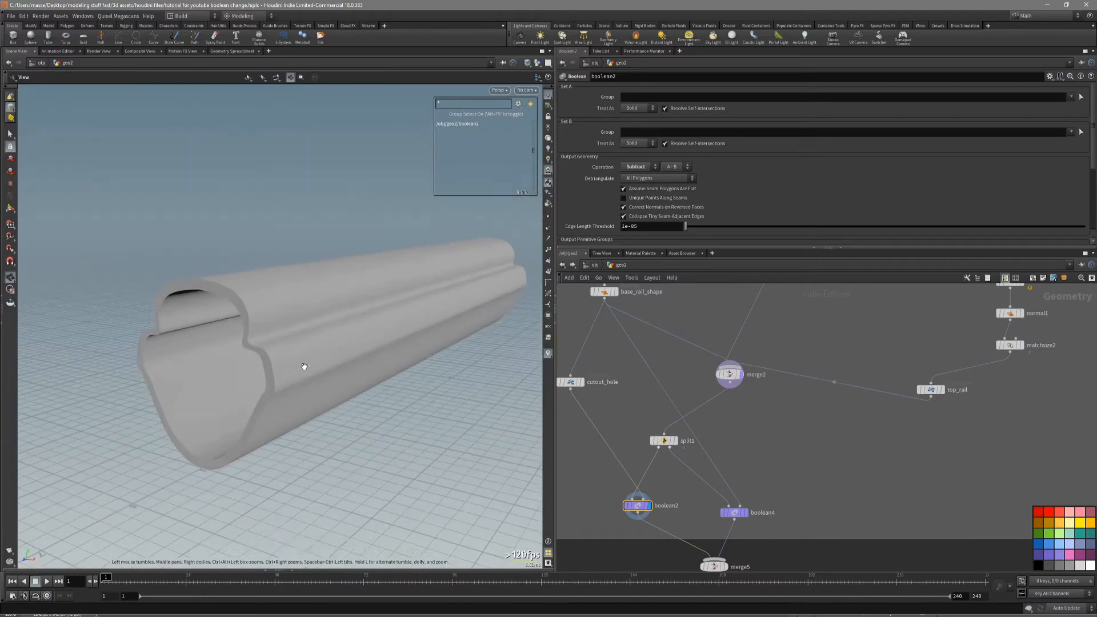
pyautogui.hotkey('shift', 'w')
pyautogui.keyDown('alt'); pyautogui.moveTo(304, 366); pyautogui.dragTo(275, 361); pyautogui.keyUp('alt')
pyautogui.scroll(-8, 629, 424)
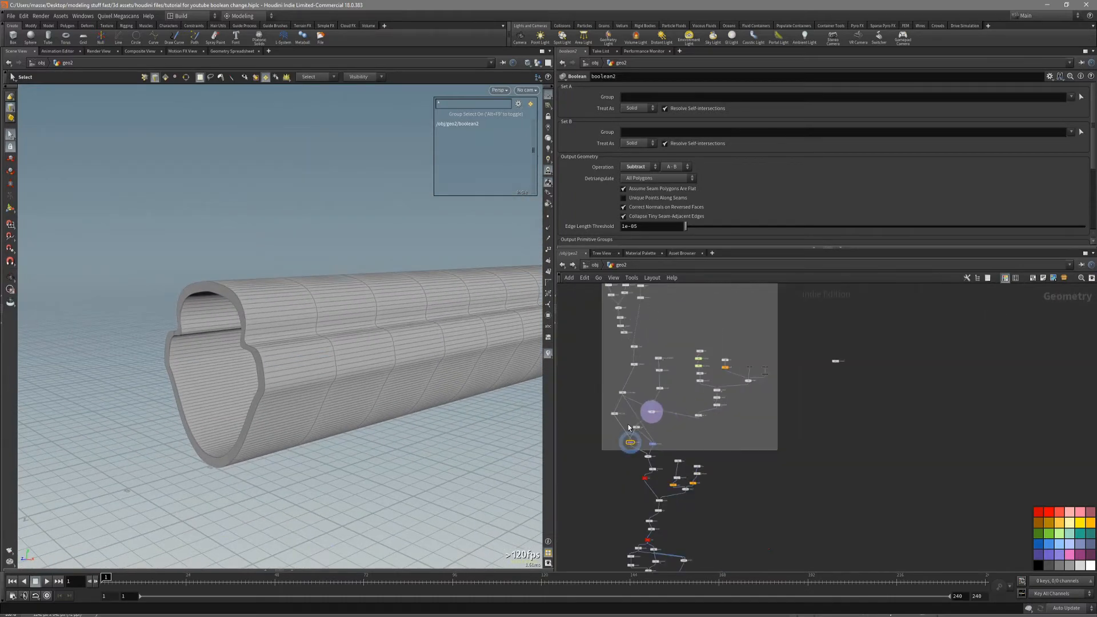
pyautogui.scroll(8, 629, 426)
pyautogui.scroll(-10, 628, 426)
pyautogui.scroll(10, 629, 426)
pyautogui.moveTo(630, 424); pyautogui.dragTo(644, 468, button='middle')
pyautogui.scroll(-4, 645, 468)
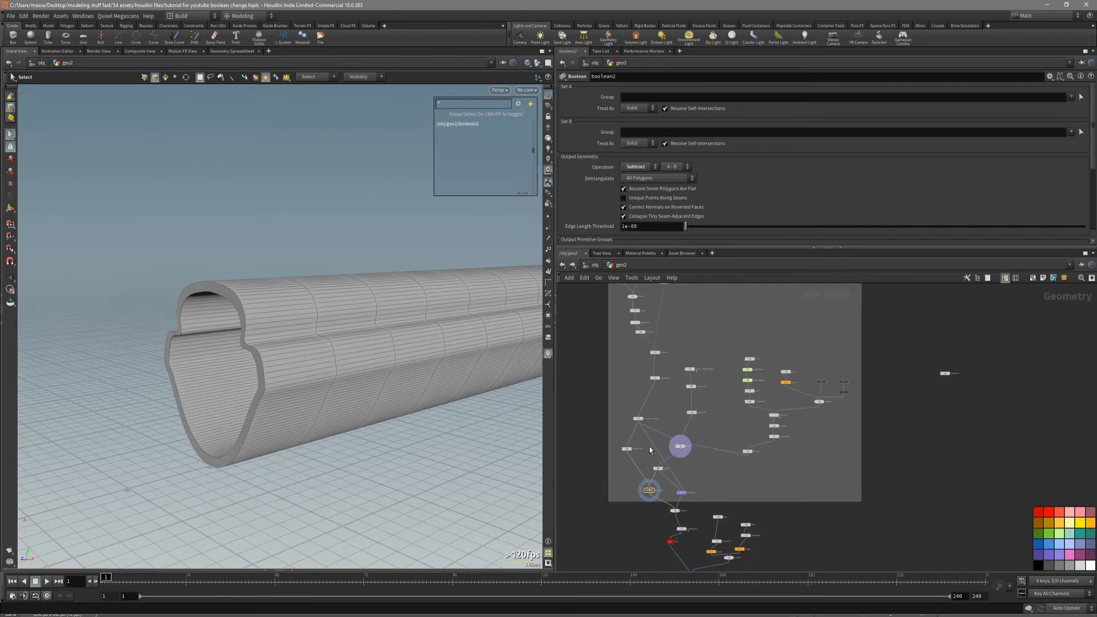
pyautogui.scroll(4, 649, 447)
pyautogui.hotkey('shift', 'w')
pyautogui.moveTo(435, 401)
pyautogui.keyDown('alt'); pyautogui.mouseDown()
pyautogui.moveTo(315, 370)
pyautogui.moveTo(298, 349)
pyautogui.moveTo(323, 350)
pyautogui.moveTo(328, 389)
pyautogui.moveTo(294, 396)
pyautogui.mouseUp(); pyautogui.keyUp('alt')
pyautogui.hotkey('shift', 'w')
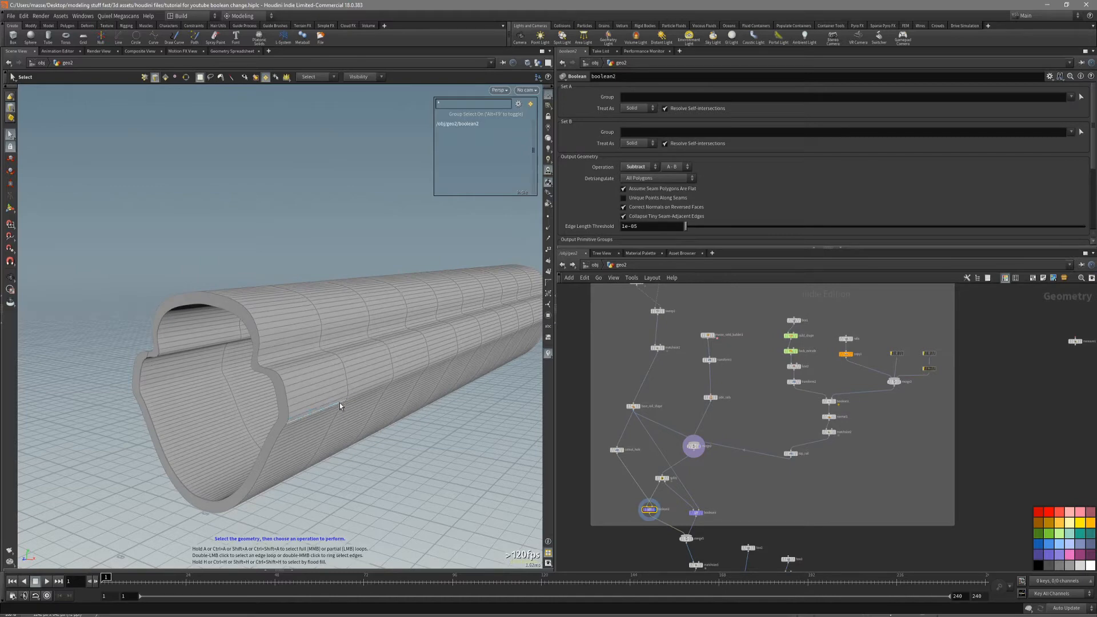
pyautogui.moveTo(339, 403)
pyautogui.keyDown('alt'); pyautogui.mouseDown()
pyautogui.moveTo(318, 385)
pyautogui.moveTo(296, 405)
pyautogui.moveTo(299, 369)
pyautogui.mouseUp(); pyautogui.keyUp('alt')
pyautogui.hotkey('shift', 'w')
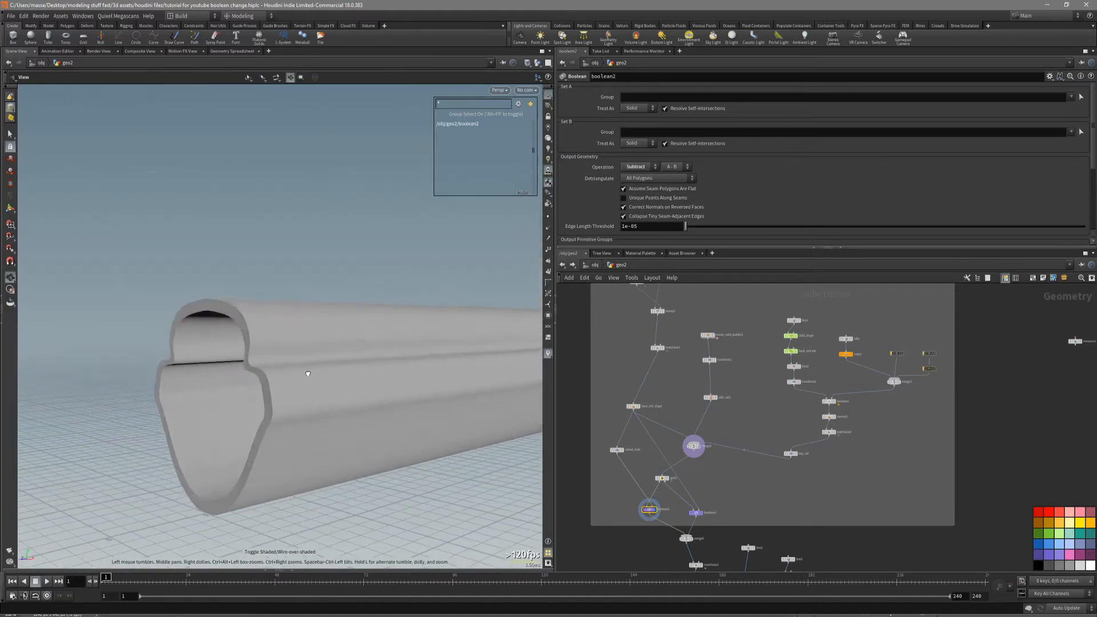
pyautogui.hotkey('shift', 'w')
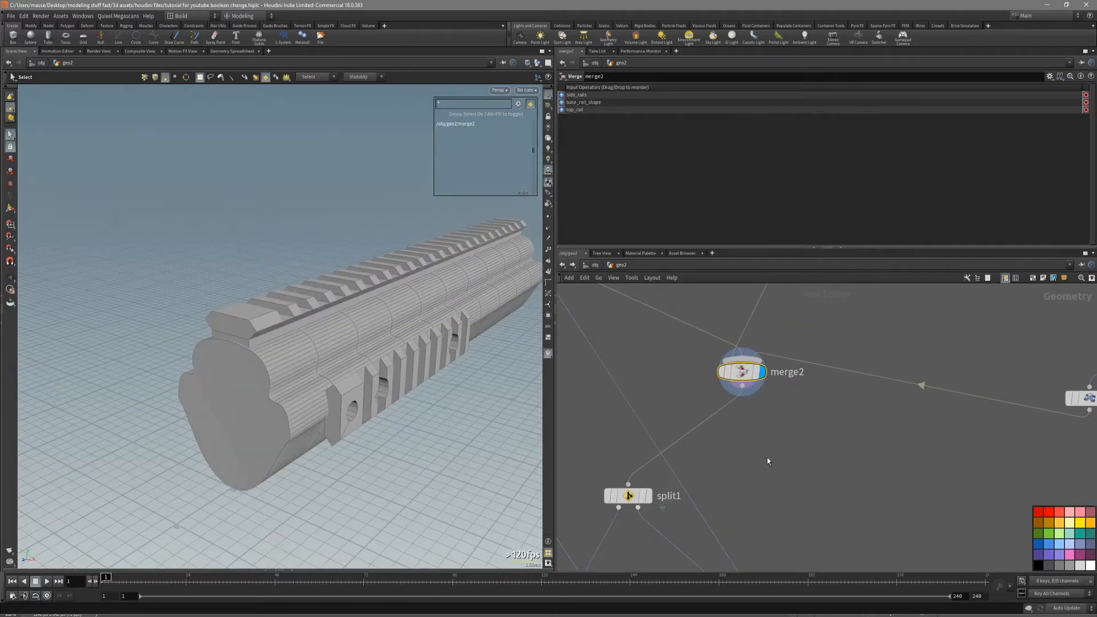
# Step: Insert and display a Connectivity node between merge2 and split1, with its connectivity type set to Primitive
pyautogui.press('Tab')
pyautogui.write('conn')
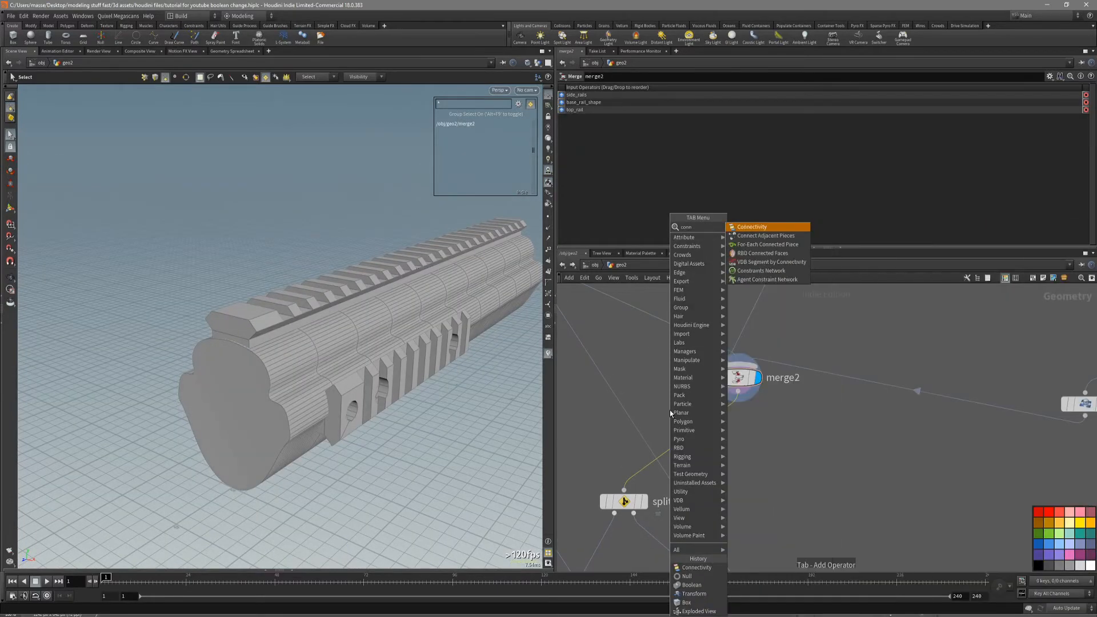
pyautogui.press('Return')
pyautogui.click(726, 456)
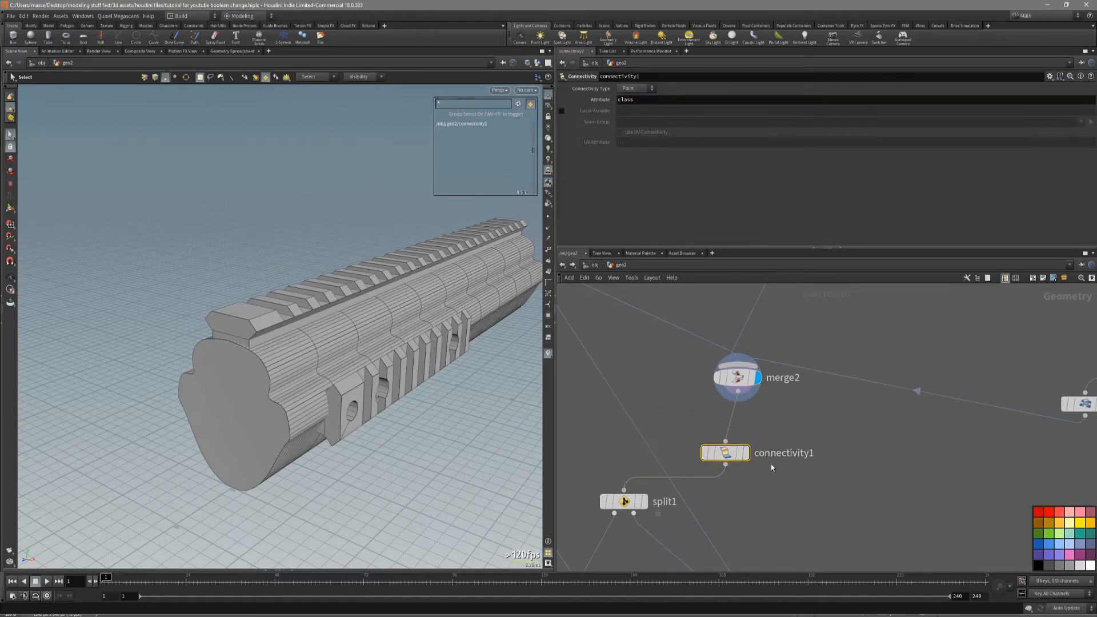
pyautogui.click(744, 453)
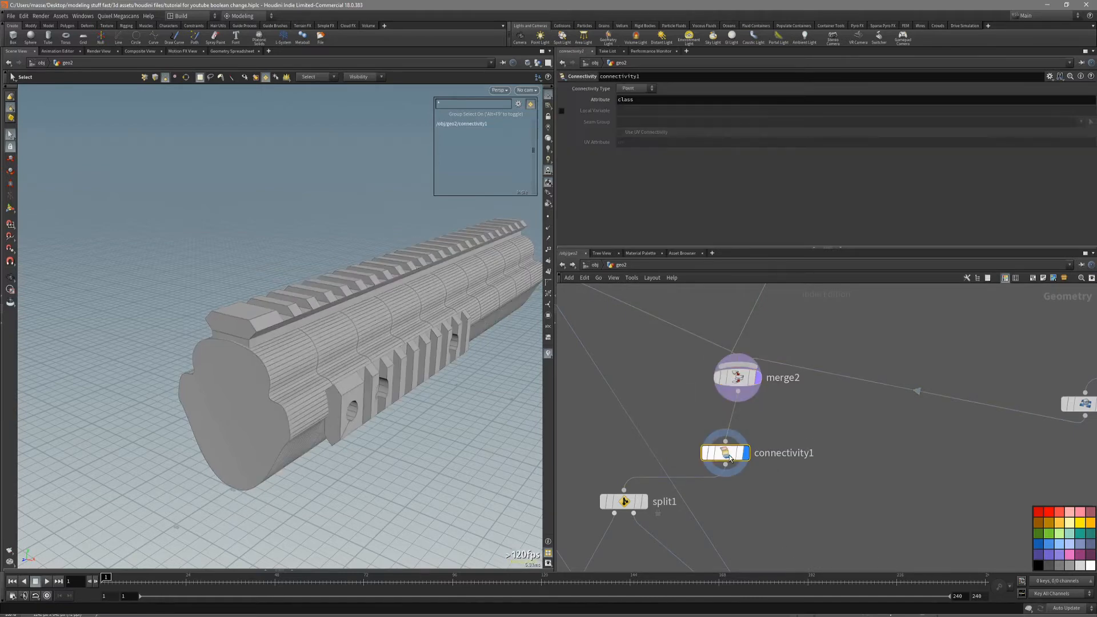
pyautogui.keyDown('alt'); pyautogui.moveTo(455, 333); pyautogui.dragTo(428, 334); pyautogui.keyUp('alt')
pyautogui.hotkey('shift', 'w')
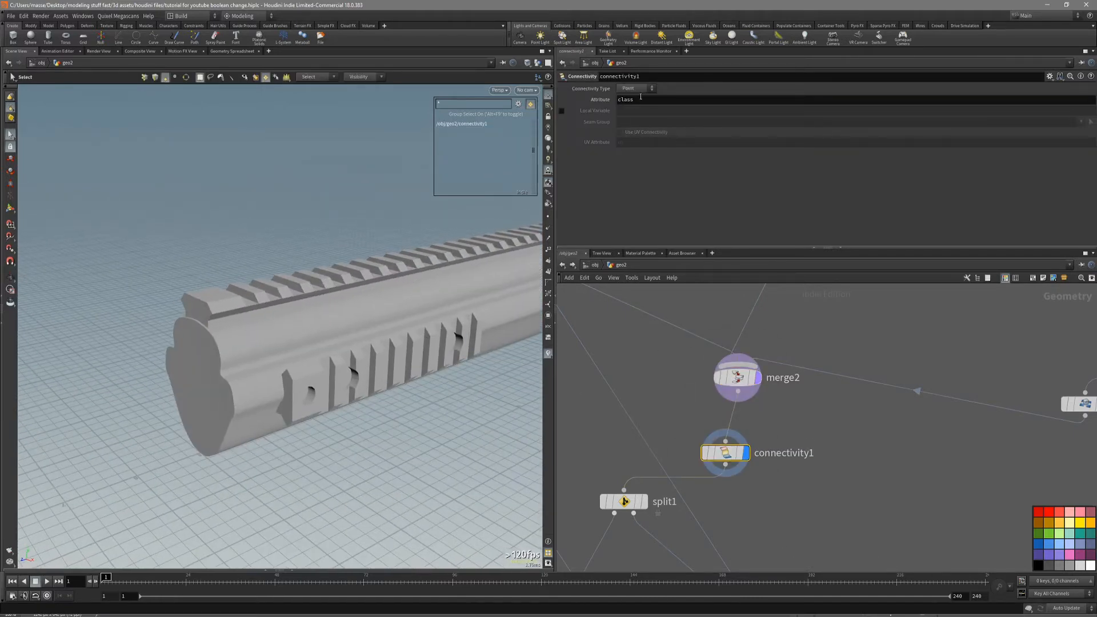
pyautogui.click(631, 106)
pyautogui.keyDown('alt'); pyautogui.moveTo(380, 306); pyautogui.dragTo(416, 311); pyautogui.keyUp('alt')
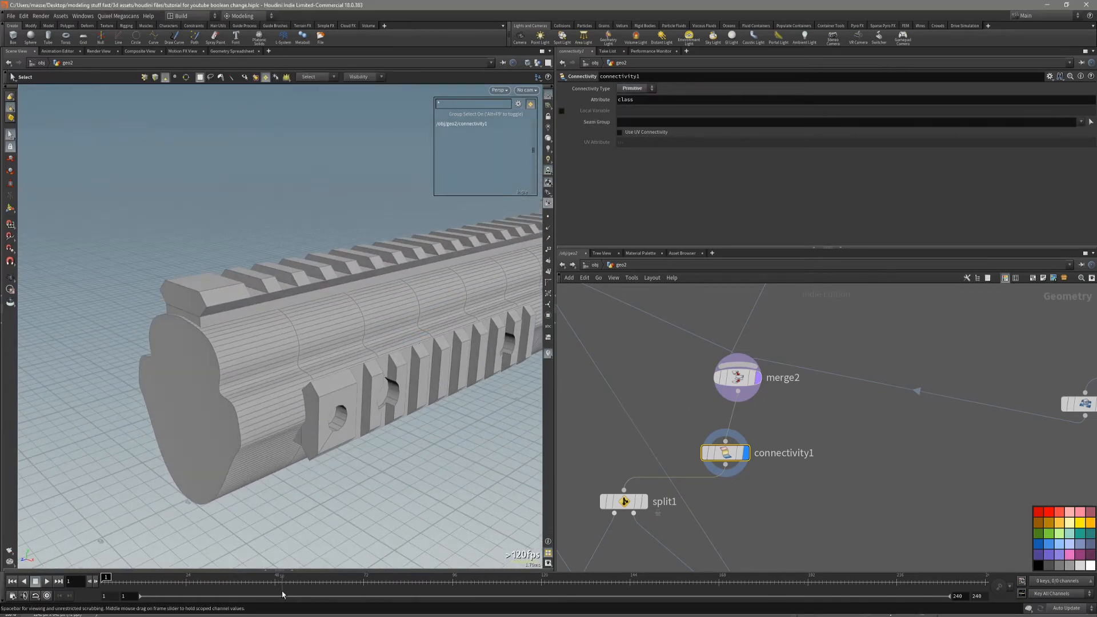
# Step: Open the geometry spreadsheet for the connectivity node and look through the primitives' class values down to the last rows
pyautogui.click(294, 572)
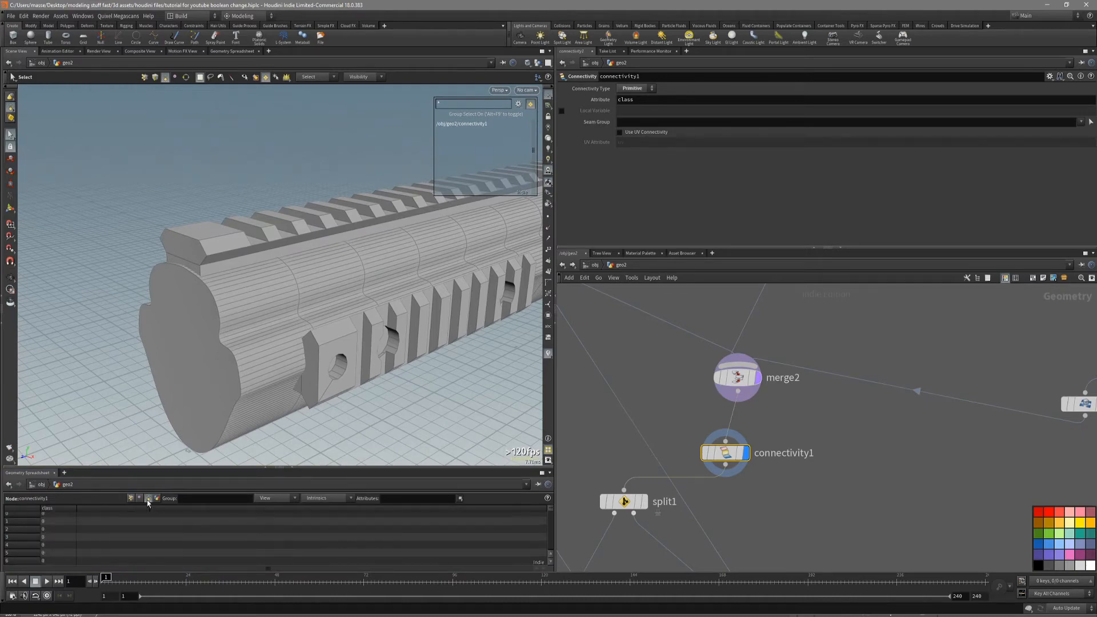
pyautogui.scroll(-2, 65, 529)
pyautogui.scroll(3, 64, 528)
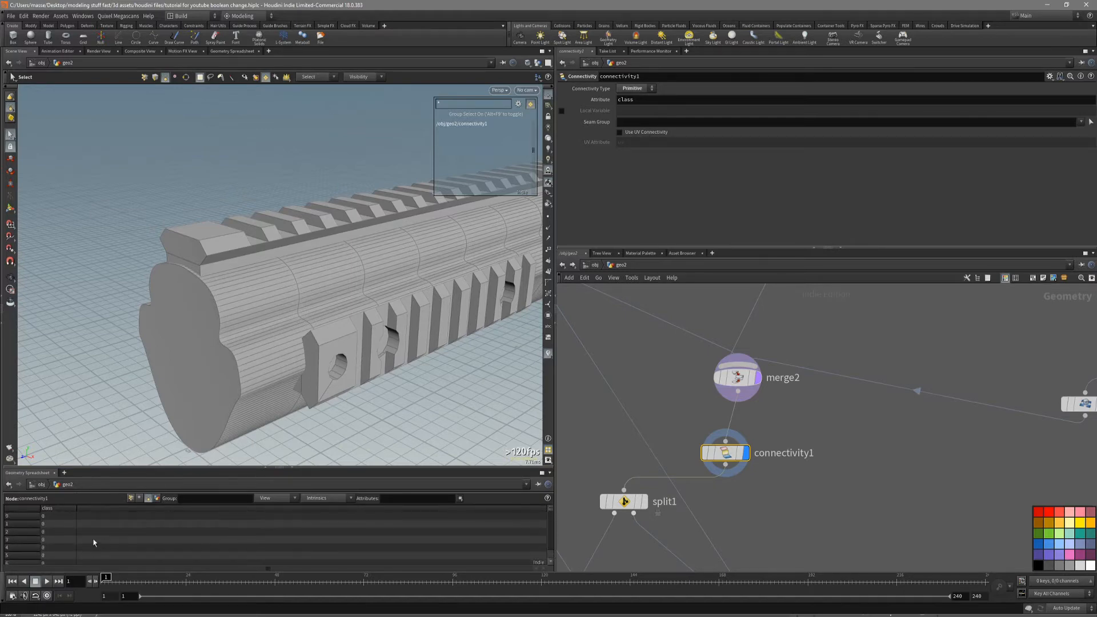
pyautogui.scroll(-2, 69, 540)
pyautogui.moveTo(551, 511); pyautogui.dragTo(552, 549)
pyautogui.keyDown('alt'); pyautogui.moveTo(338, 354); pyautogui.dragTo(358, 347); pyautogui.keyUp('alt')
pyautogui.hotkey('shift', 'w')
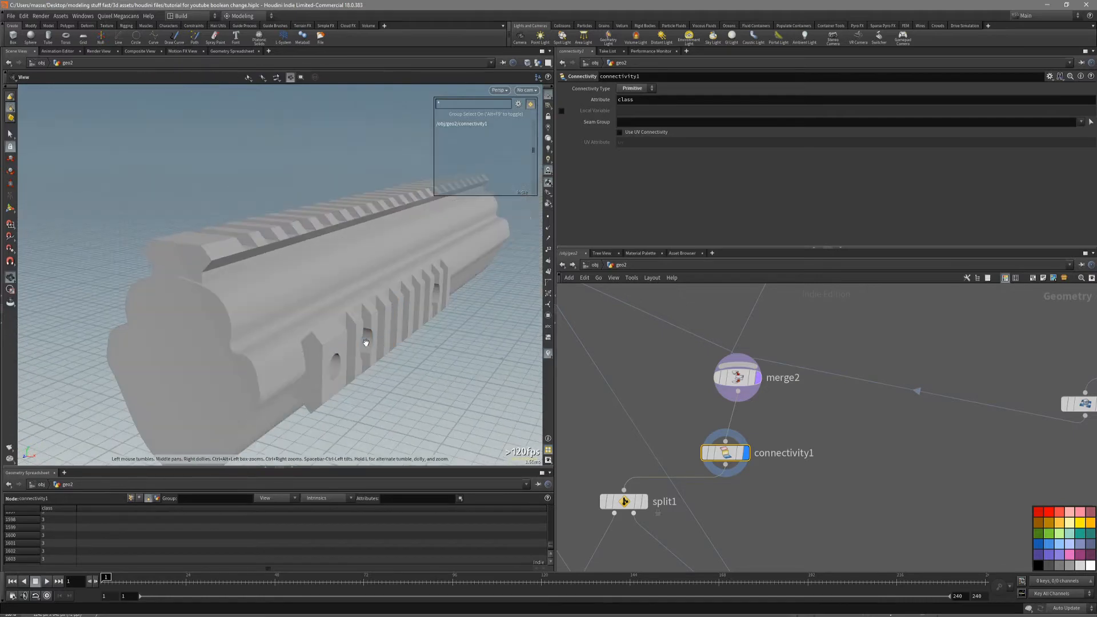
pyautogui.hotkey('shift', 'w')
pyautogui.hotkey('shift', 'w')
pyautogui.moveTo(319, 159)
pyautogui.keyDown('alt'); pyautogui.mouseDown()
pyautogui.moveTo(286, 223)
pyautogui.moveTo(338, 245)
pyautogui.moveTo(309, 282)
pyautogui.moveTo(288, 229)
pyautogui.mouseUp(); pyautogui.keyUp('alt')
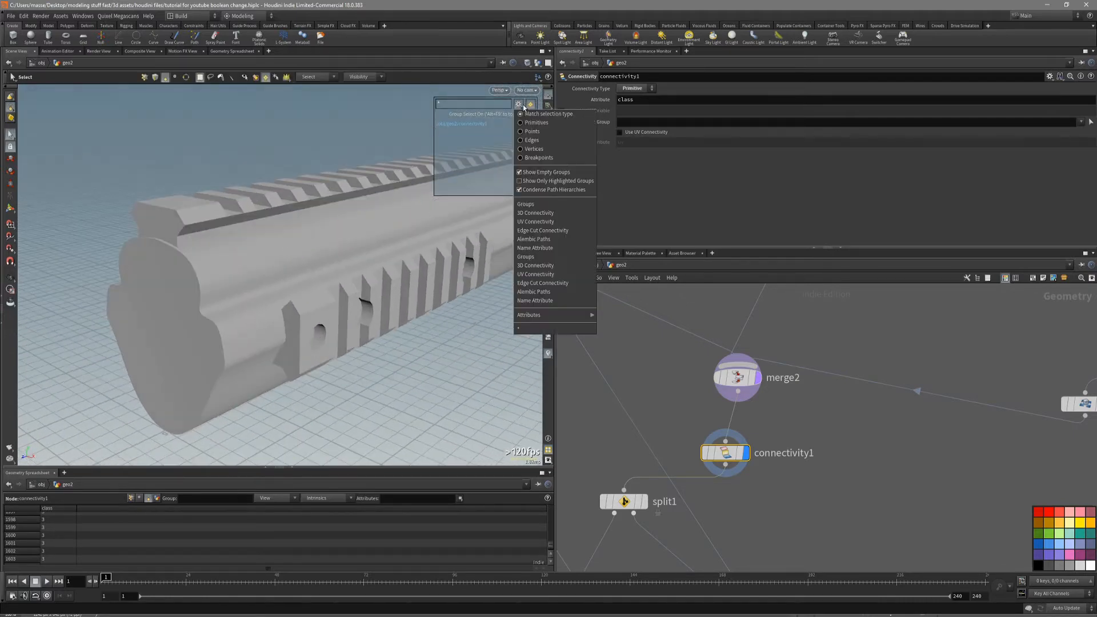
# Step: List the viewport groups by the class attribute and examine the separately highlighted rail pieces
pyautogui.press('s')
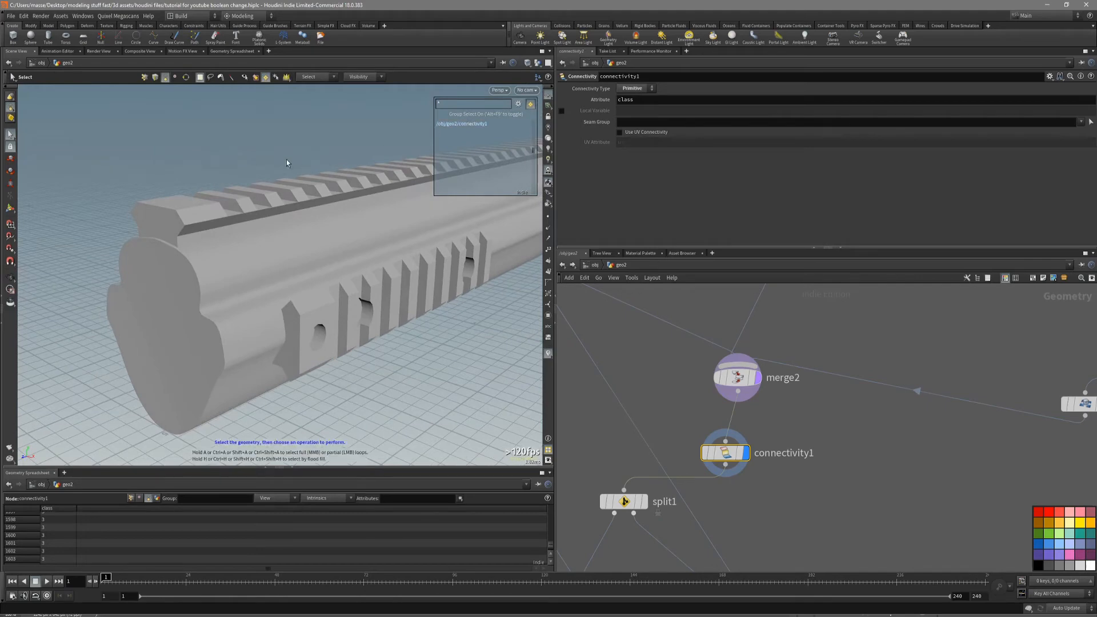
pyautogui.click(519, 104)
pyautogui.click(604, 319)
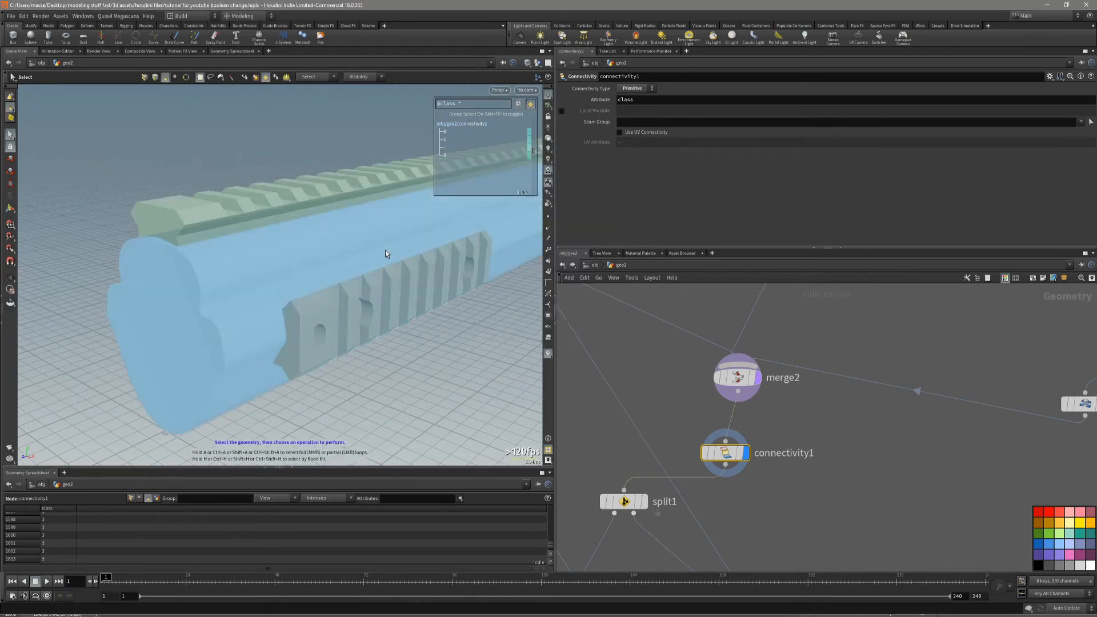
pyautogui.moveTo(385, 252); pyautogui.dragTo(336, 266)
pyautogui.moveTo(335, 266); pyautogui.dragTo(341, 283, button='middle')
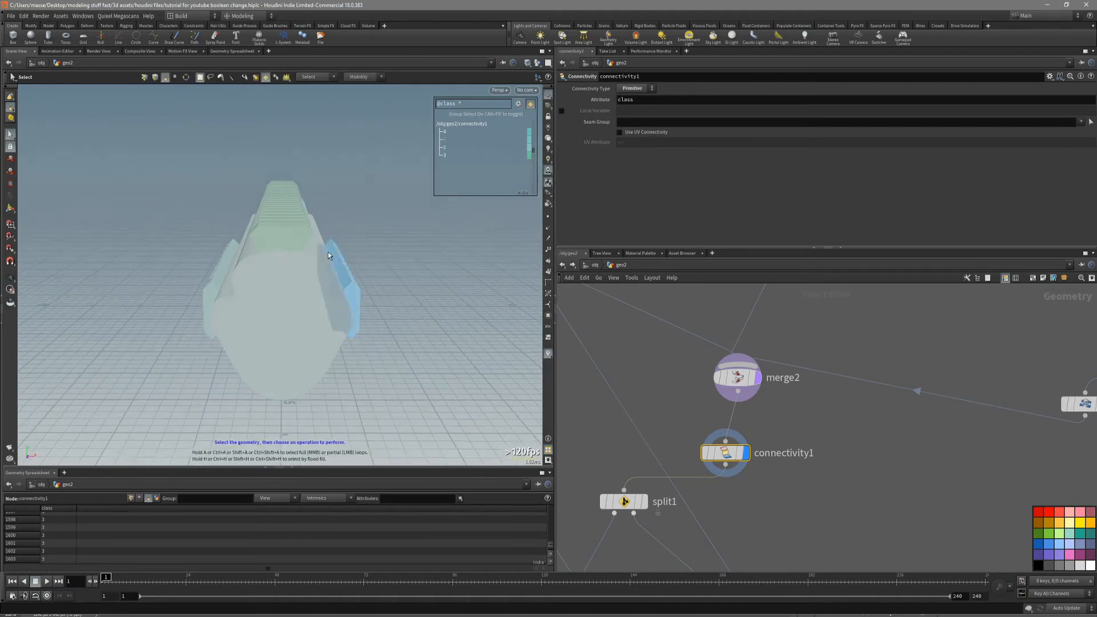
# Step: Compare the class values in the spreadsheet and group list with the rail pieces, and close the spreadsheet
pyautogui.click(318, 77)
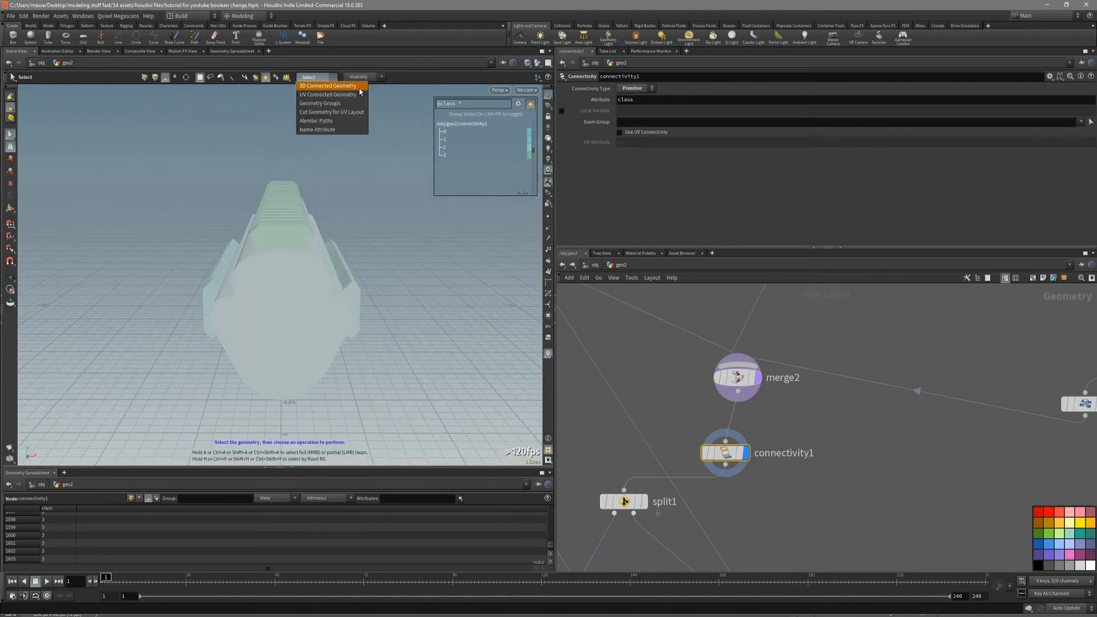
pyautogui.click(383, 94)
pyautogui.keyDown('alt'); pyautogui.moveTo(374, 220); pyautogui.dragTo(362, 232); pyautogui.keyUp('alt')
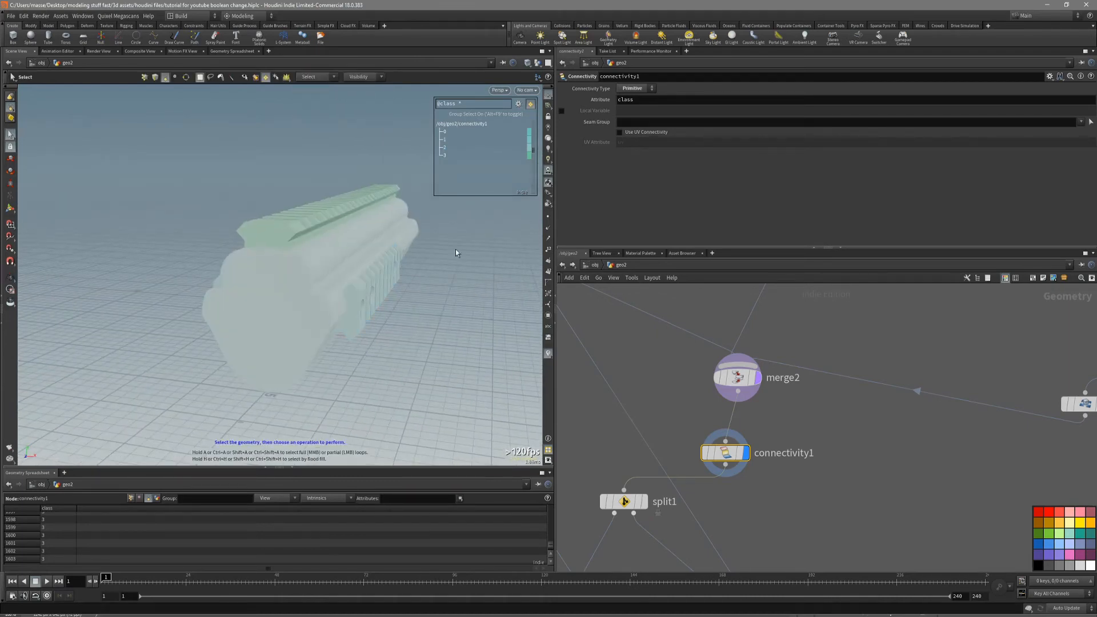
pyautogui.keyDown('alt'); pyautogui.moveTo(455, 252); pyautogui.dragTo(403, 253); pyautogui.keyUp('alt')
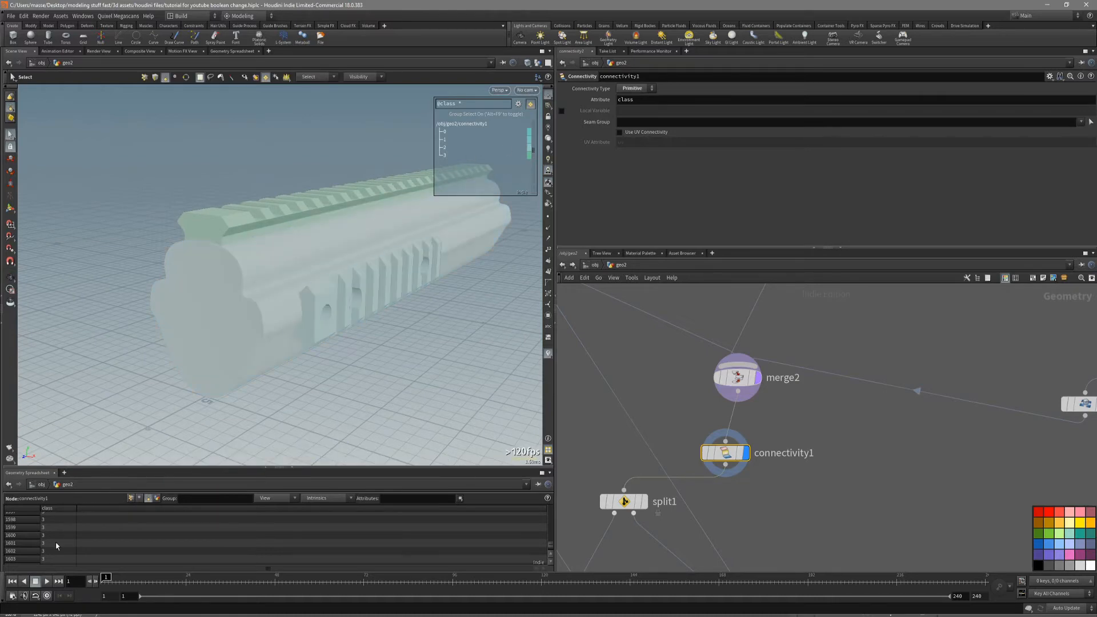
pyautogui.scroll(2, 89, 547)
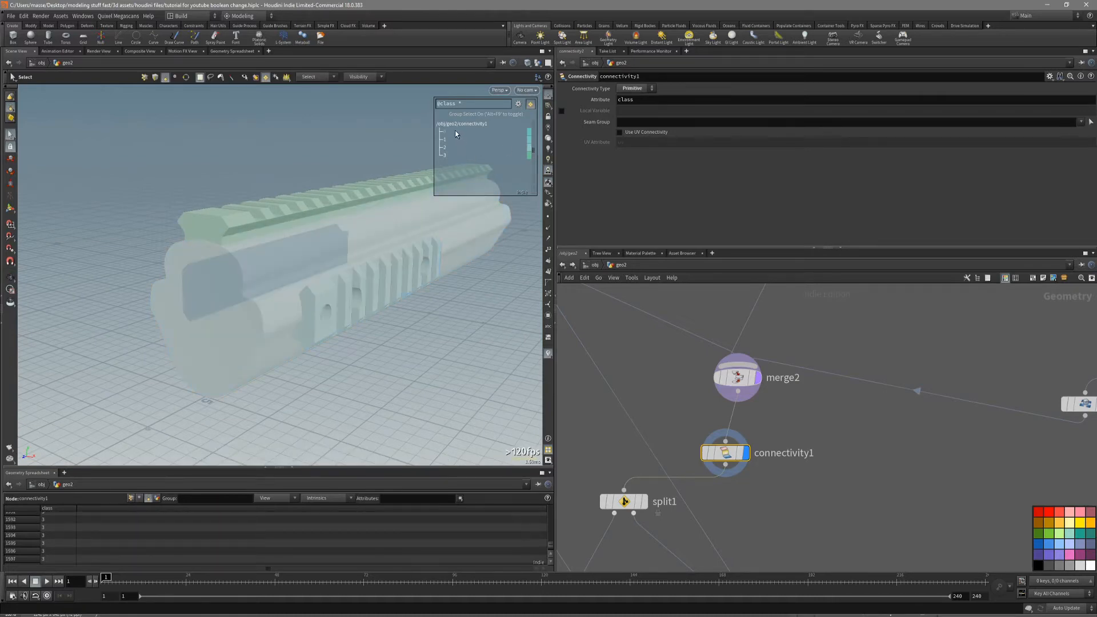
pyautogui.click(447, 156)
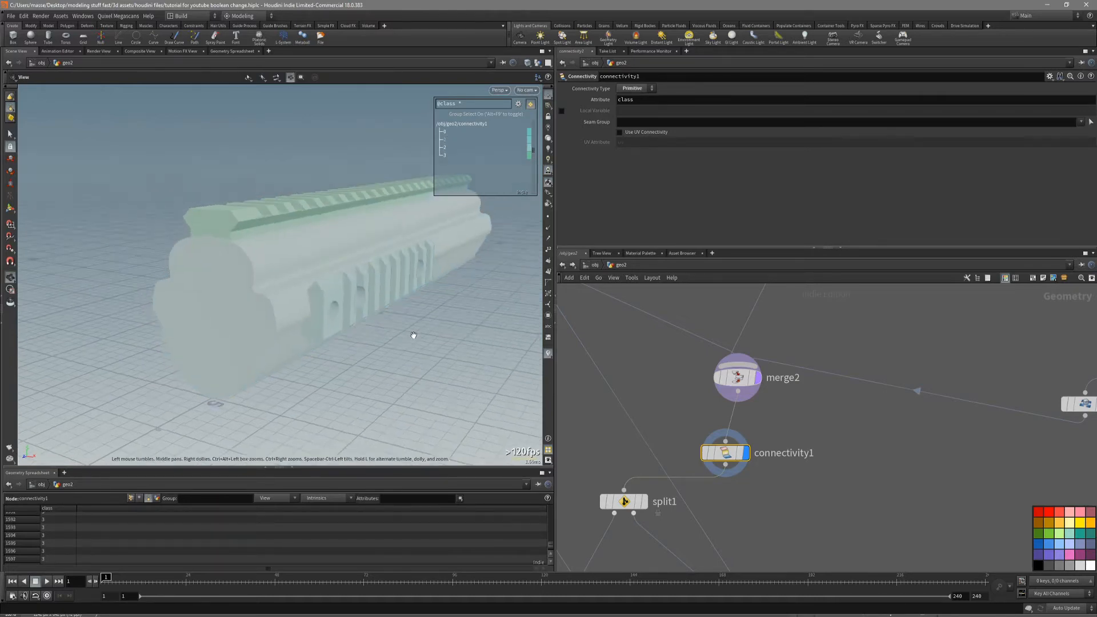
pyautogui.keyDown('alt'); pyautogui.moveTo(361, 297); pyautogui.dragTo(380, 316); pyautogui.keyUp('alt')
pyautogui.click(333, 269)
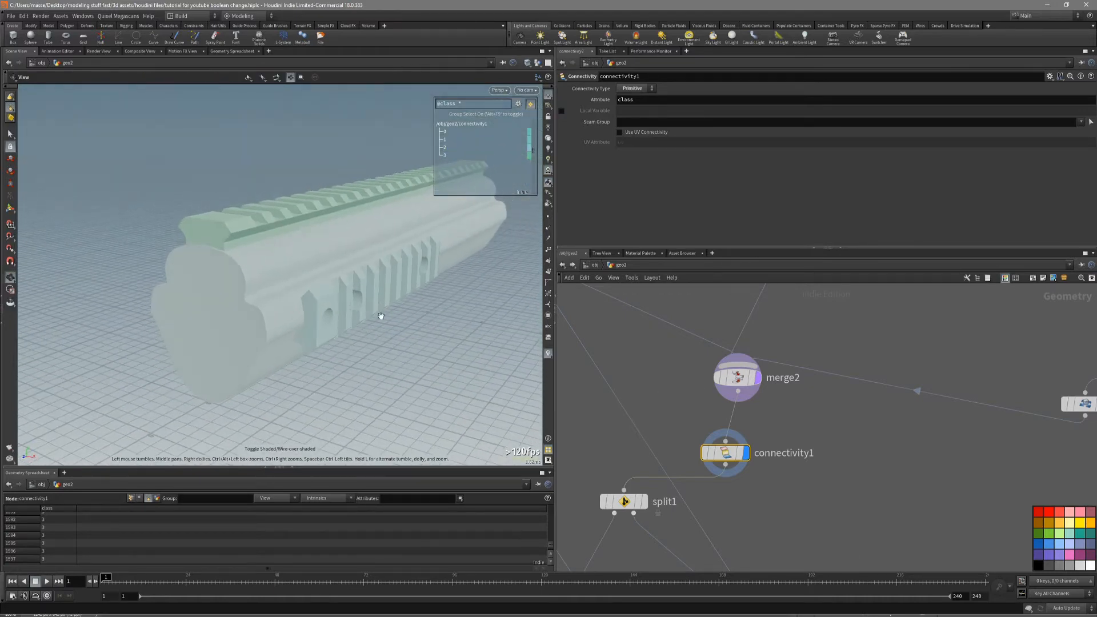
pyautogui.click(293, 469)
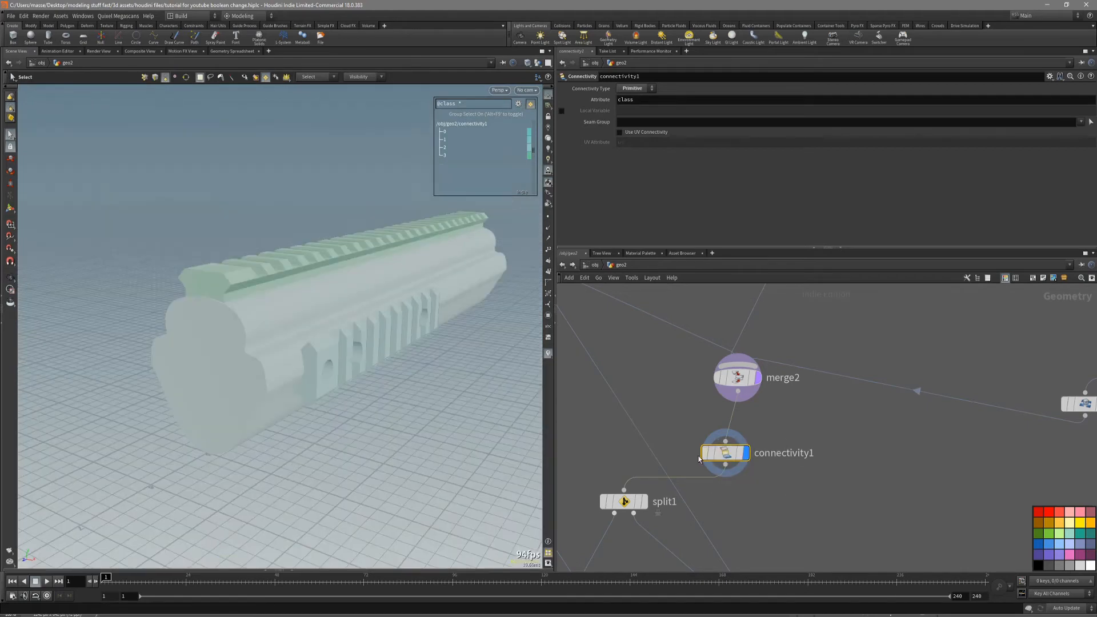
pyautogui.moveTo(698, 459); pyautogui.dragTo(712, 444, button='middle')
pyautogui.click(636, 487)
pyautogui.keyDown('alt'); pyautogui.moveTo(421, 383); pyautogui.dragTo(421, 353); pyautogui.keyUp('alt')
pyautogui.click(417, 385)
pyautogui.click(1091, 89)
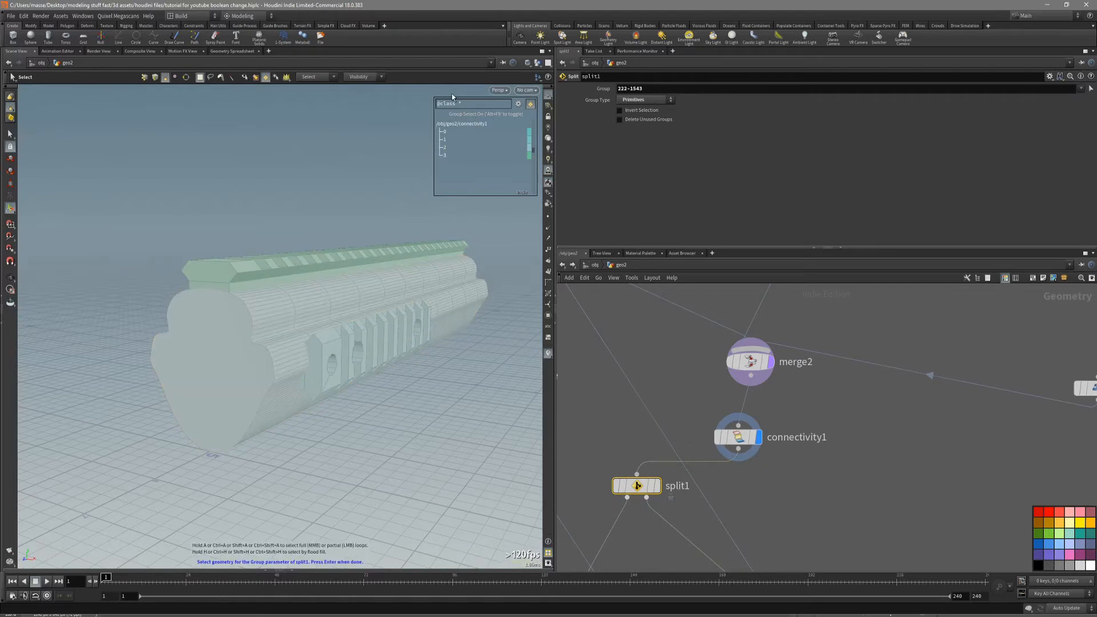
pyautogui.click(518, 104)
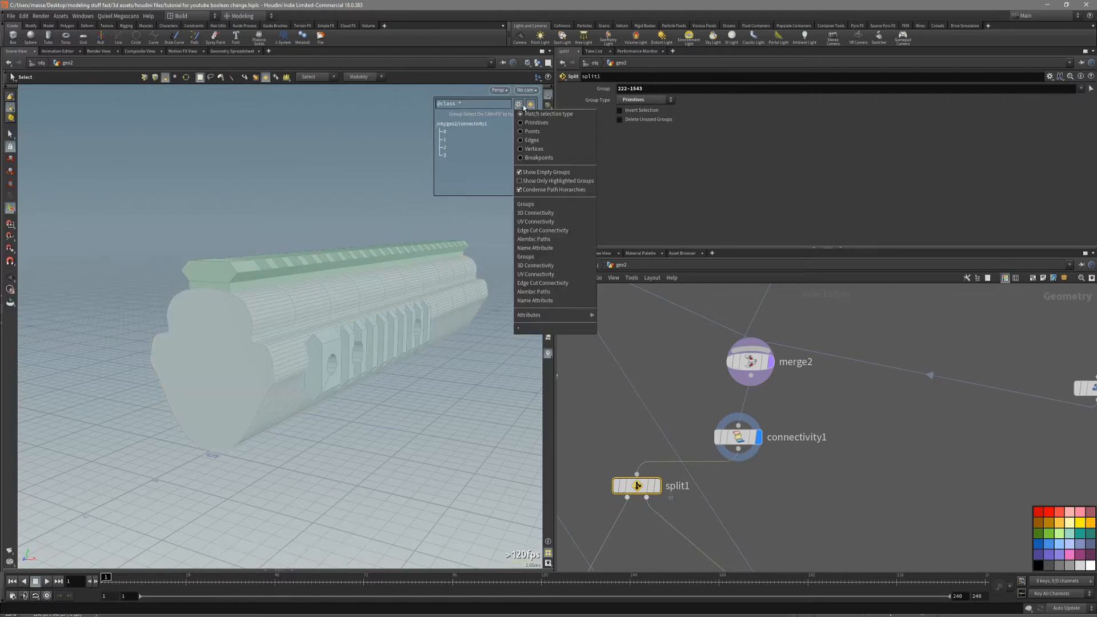
pyautogui.click(604, 315)
pyautogui.moveTo(276, 316)
pyautogui.keyDown('alt'); pyautogui.mouseDown()
pyautogui.moveTo(338, 334)
pyautogui.moveTo(281, 303)
pyautogui.mouseUp(); pyautogui.keyUp('alt')
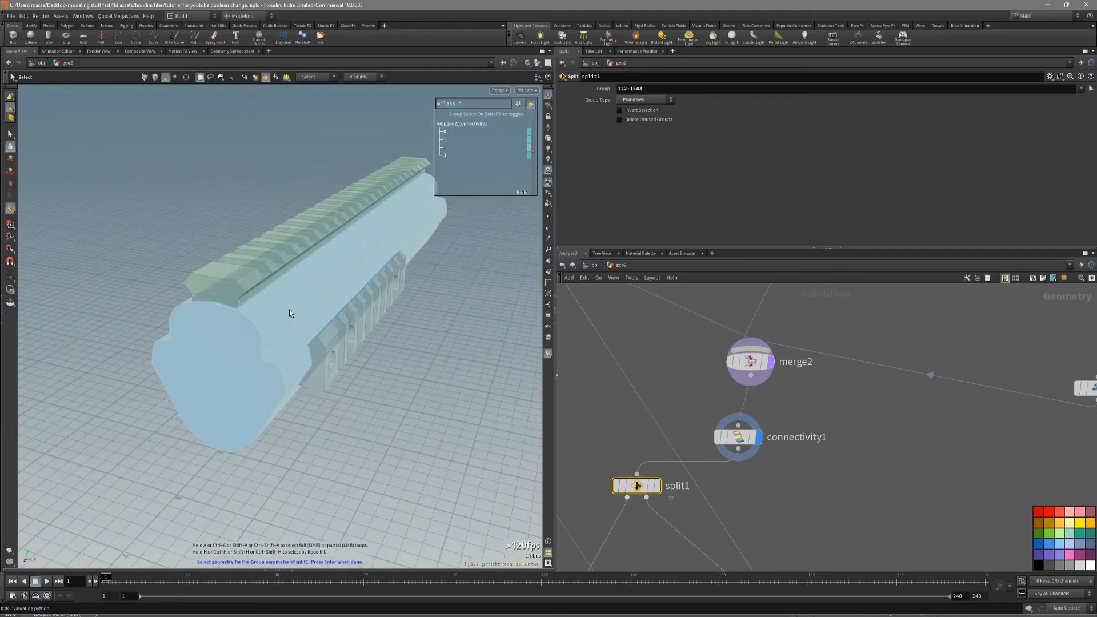
pyautogui.click(290, 310)
pyautogui.press('Return')
pyautogui.moveTo(403, 376); pyautogui.dragTo(362, 375)
pyautogui.press('s')
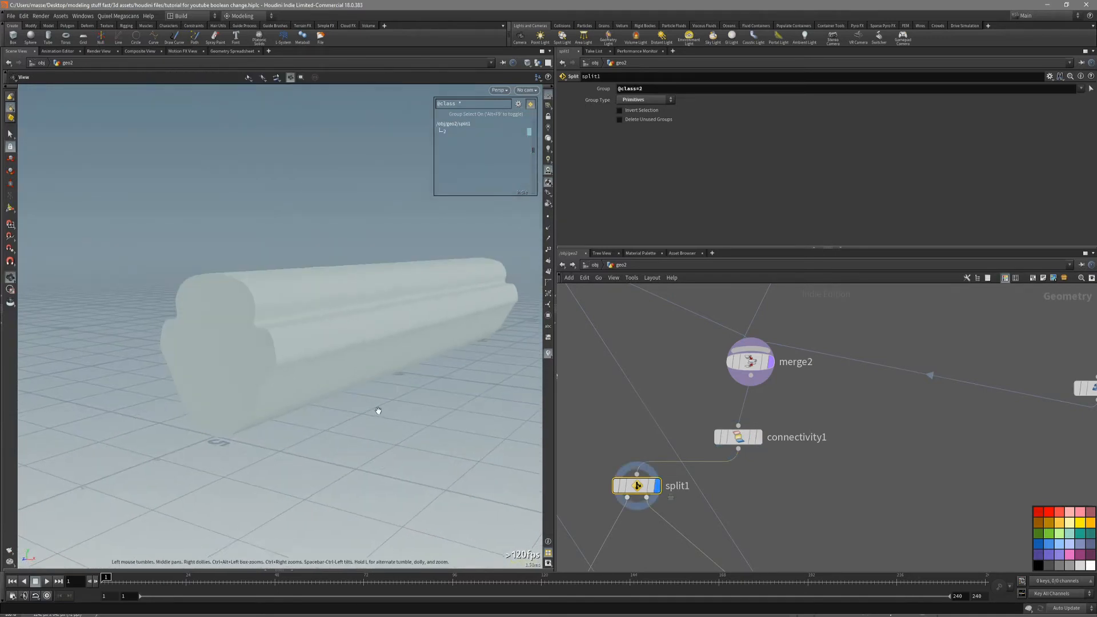
pyautogui.keyDown('alt'); pyautogui.moveTo(380, 412); pyautogui.dragTo(382, 431); pyautogui.keyUp('alt')
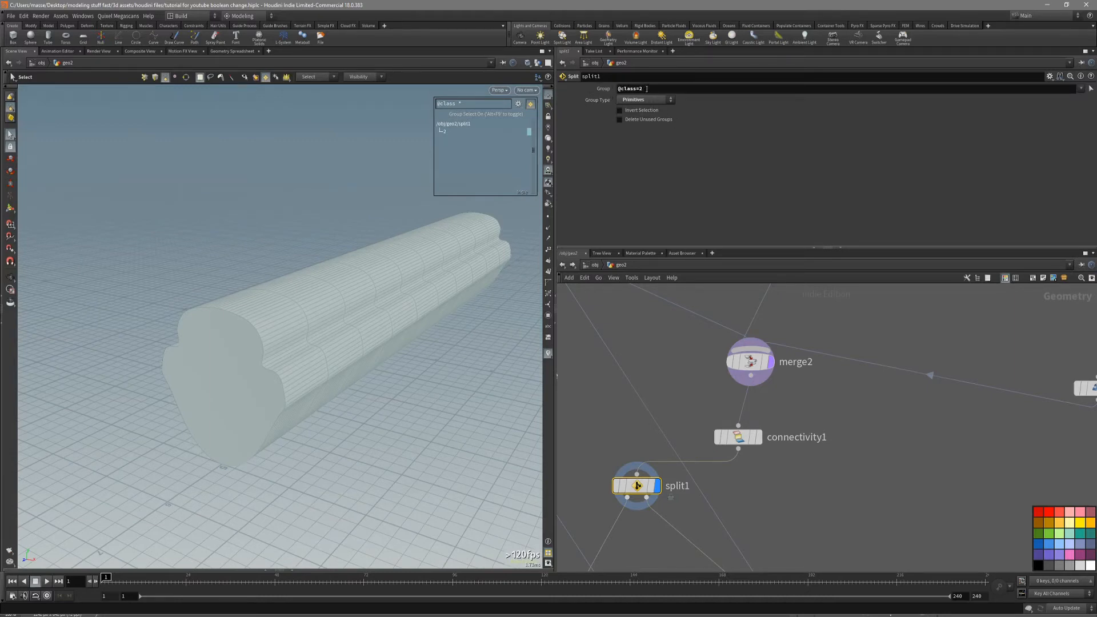
# Step: Compare the base rail body from split1 with the geometry at boolean2 and merge2 by displaying each node
pyautogui.scroll(-3, 694, 526)
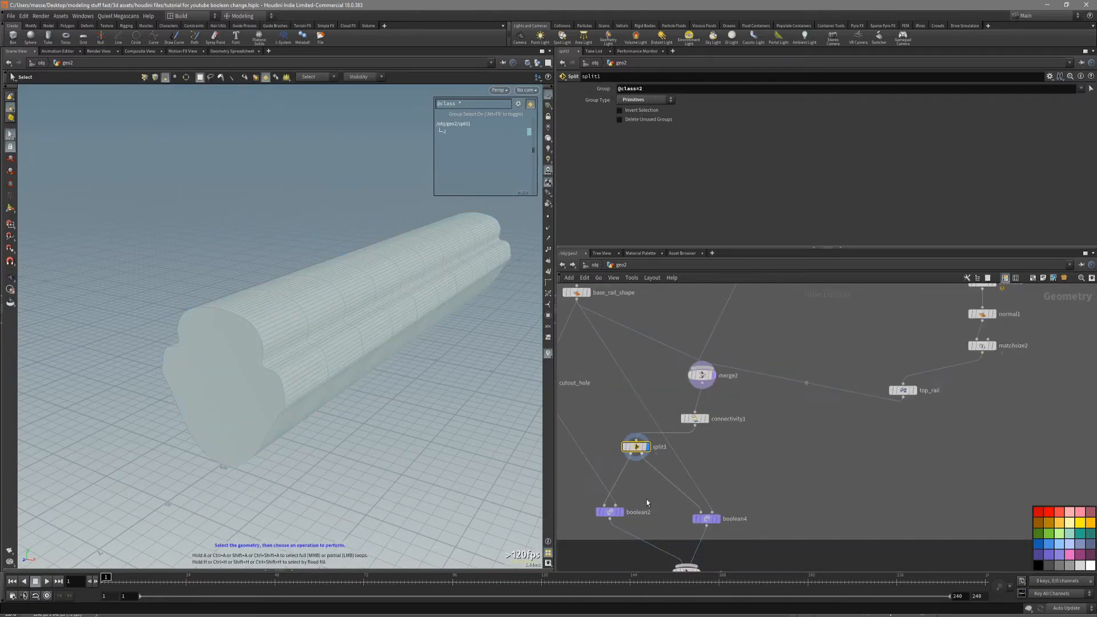
pyautogui.click(612, 512)
pyautogui.keyDown('alt'); pyautogui.moveTo(354, 366); pyautogui.dragTo(456, 401); pyautogui.keyUp('alt')
pyautogui.click(638, 447)
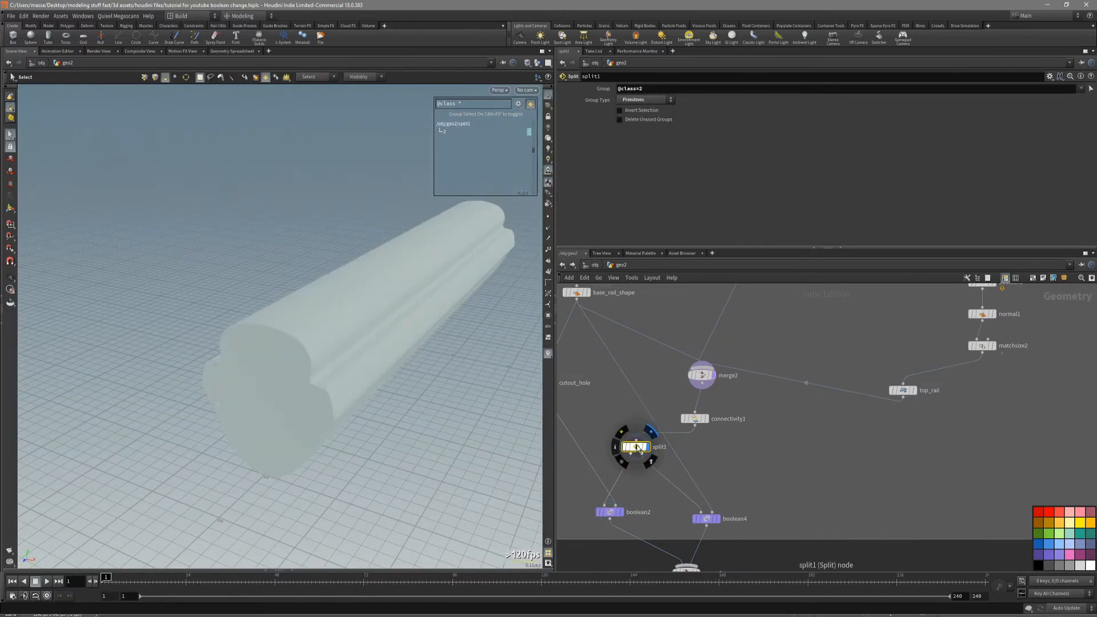
pyautogui.moveTo(670, 363); pyautogui.dragTo(669, 383, button='middle')
pyautogui.click(701, 402)
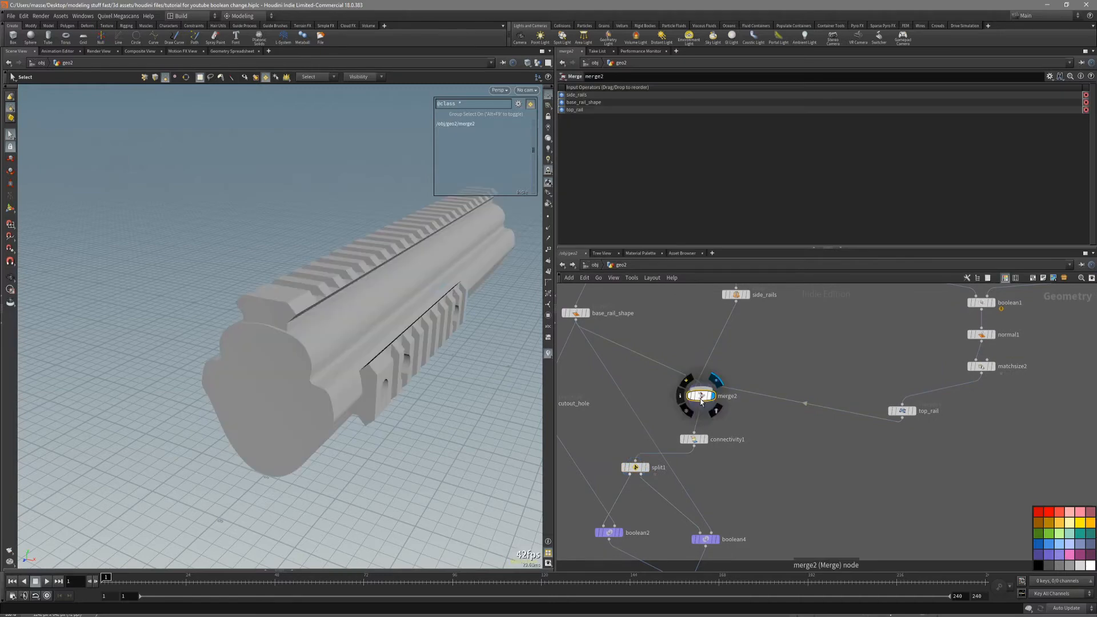
pyautogui.moveTo(602, 441); pyautogui.dragTo(612, 384, button='middle')
pyautogui.moveTo(622, 383); pyautogui.dragTo(644, 424)
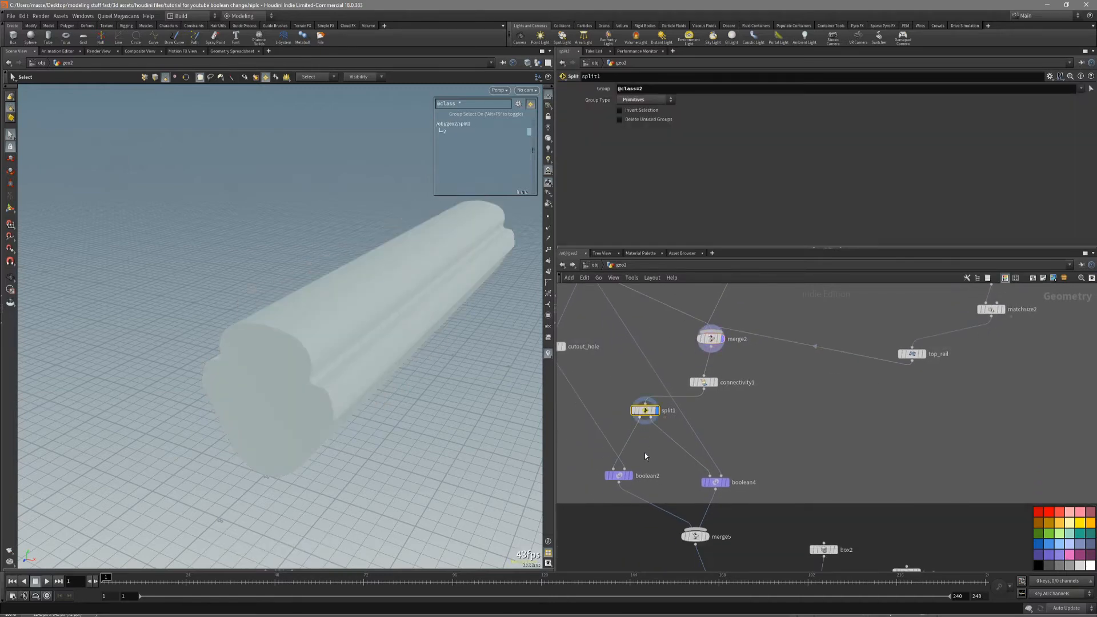
# Step: Display boolean2 with wireframe shading, list the groups by the path attribute, and examine the hollowed rail body
pyautogui.click(619, 476)
pyautogui.hotkey('shift', 'w')
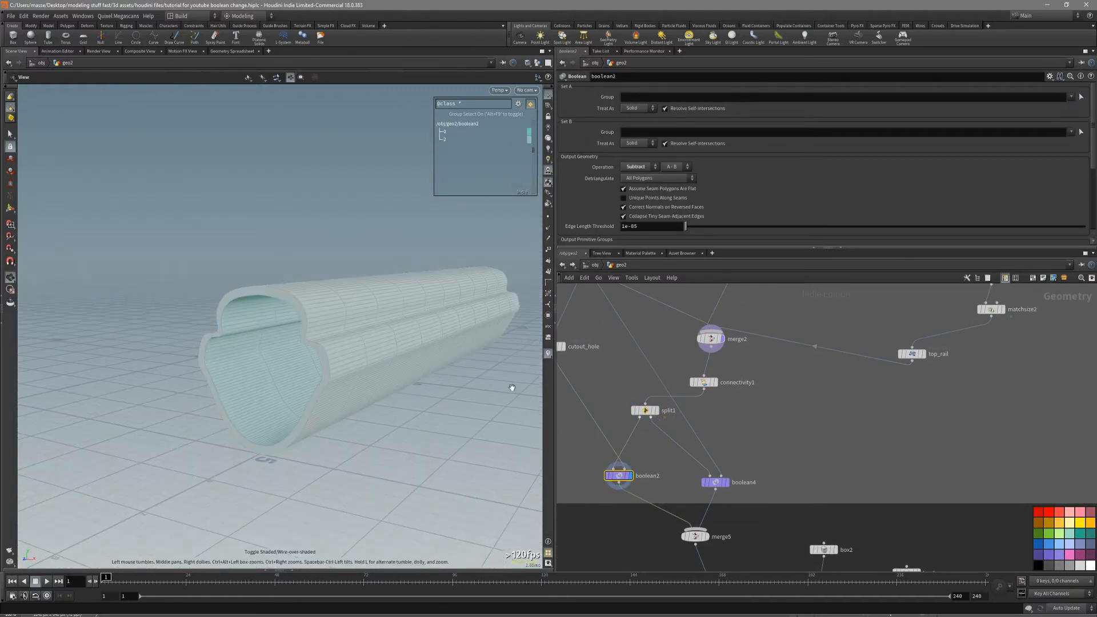
pyautogui.click(331, 121)
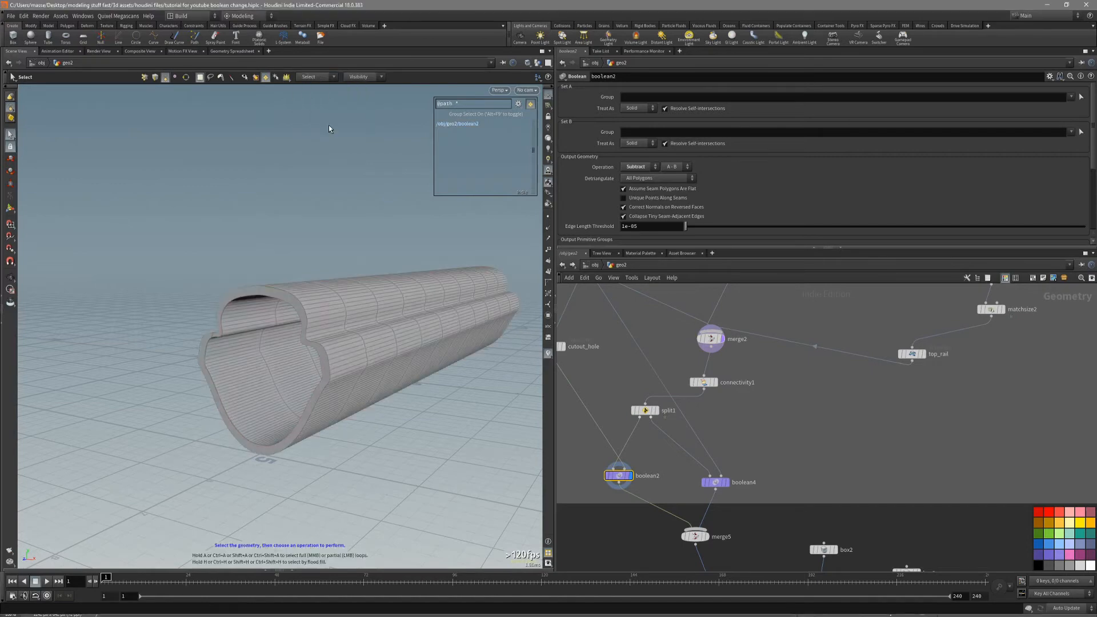
pyautogui.keyDown('alt'); pyautogui.moveTo(328, 128); pyautogui.dragTo(296, 333); pyautogui.keyUp('alt')
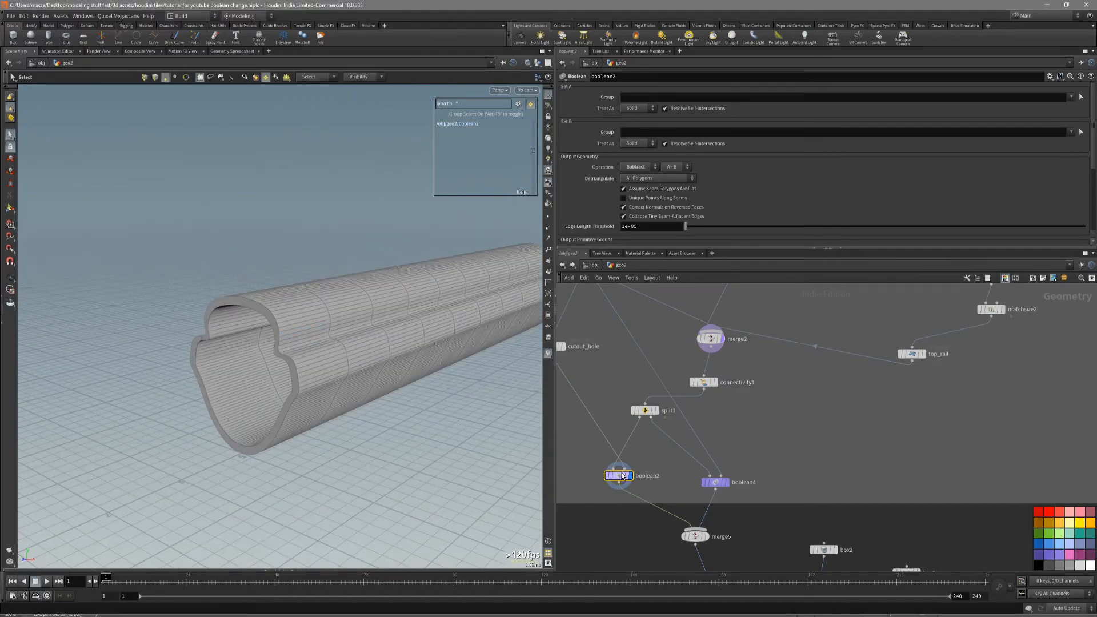
pyautogui.moveTo(622, 475); pyautogui.dragTo(609, 482)
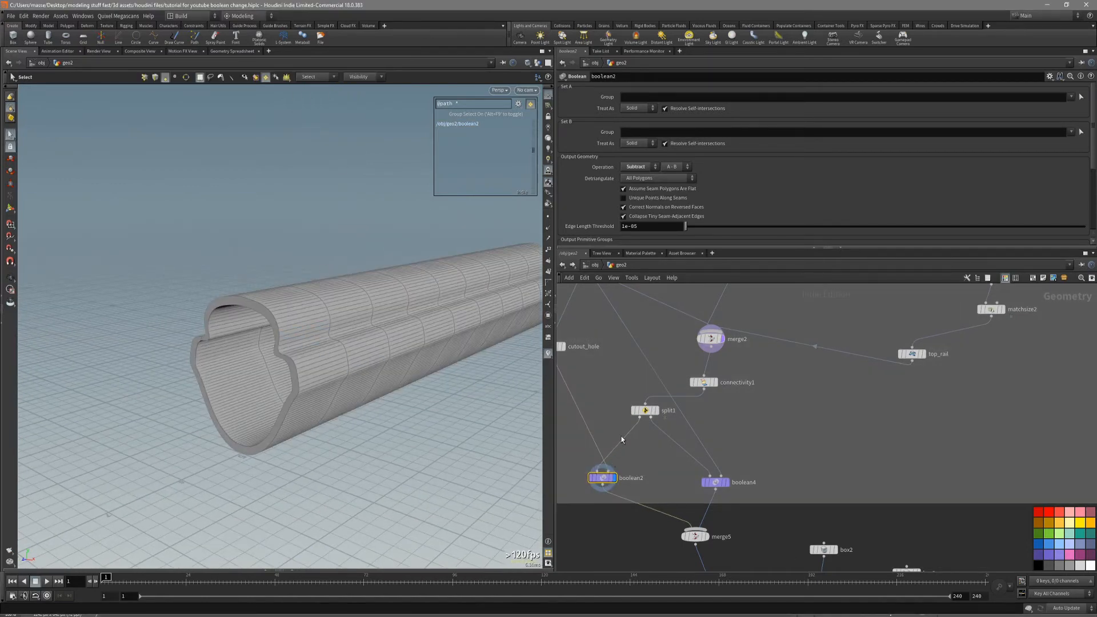
# Step: Set the maximum segment length of resample2 to 0.216 and examine the coarser rail body
pyautogui.scroll(-5, 651, 453)
pyautogui.moveTo(651, 337); pyautogui.dragTo(654, 530, button='middle')
pyautogui.scroll(7, 623, 389)
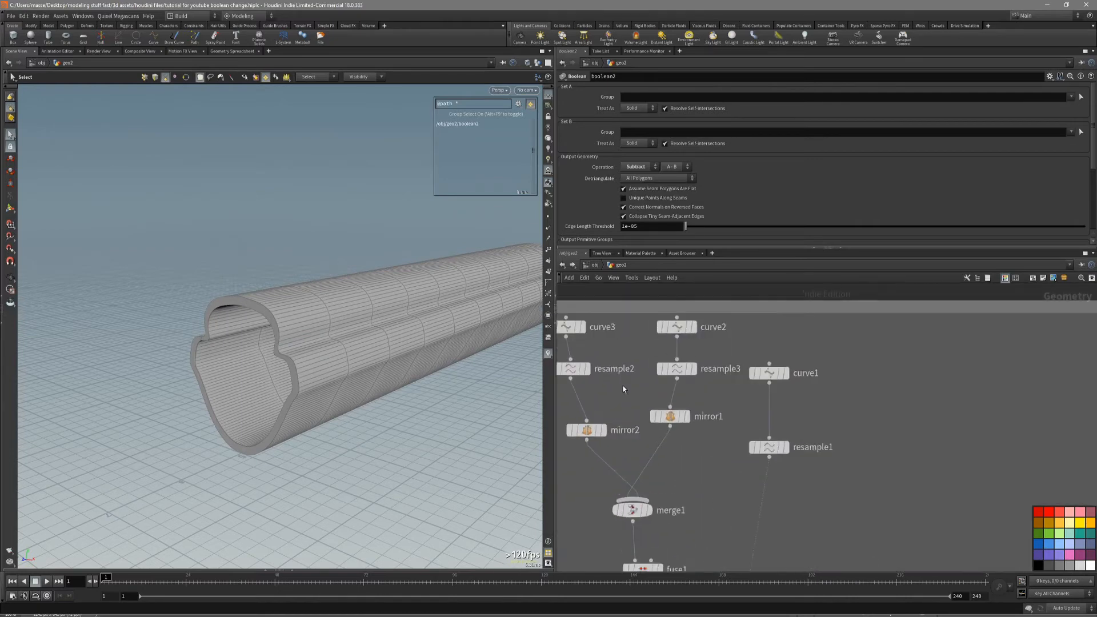
pyautogui.click(596, 375)
pyautogui.moveTo(687, 153); pyautogui.dragTo(698, 159)
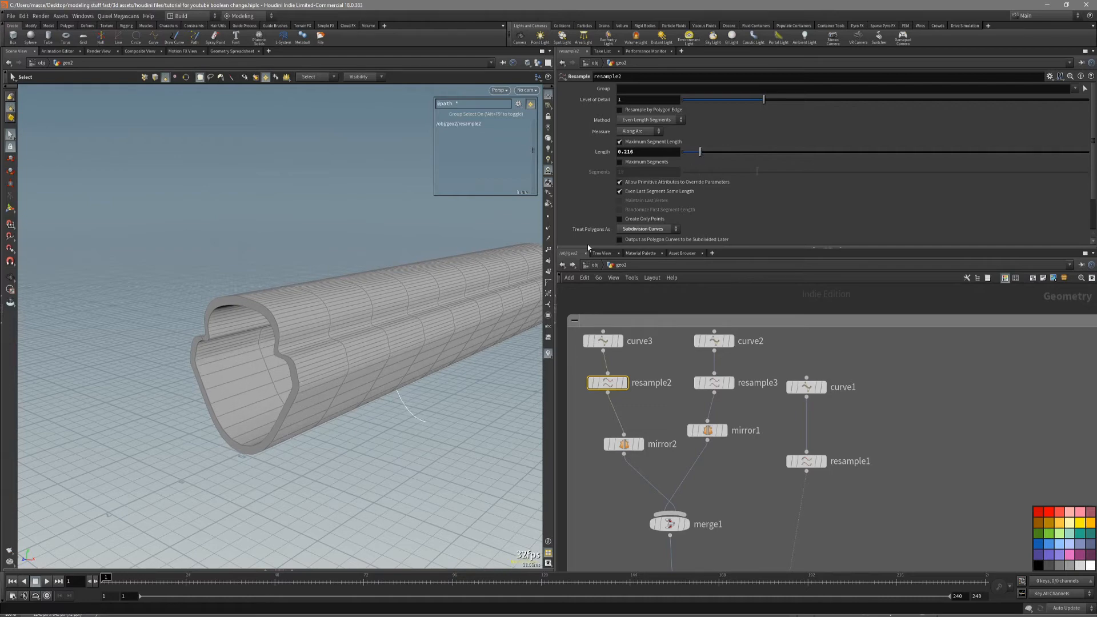
pyautogui.keyDown('alt'); pyautogui.scroll(3, 414, 325); pyautogui.keyUp('alt')
# Step: Adjust the maximum segment length of resample3 while checking the boolean result in the viewport
pyautogui.click(715, 382)
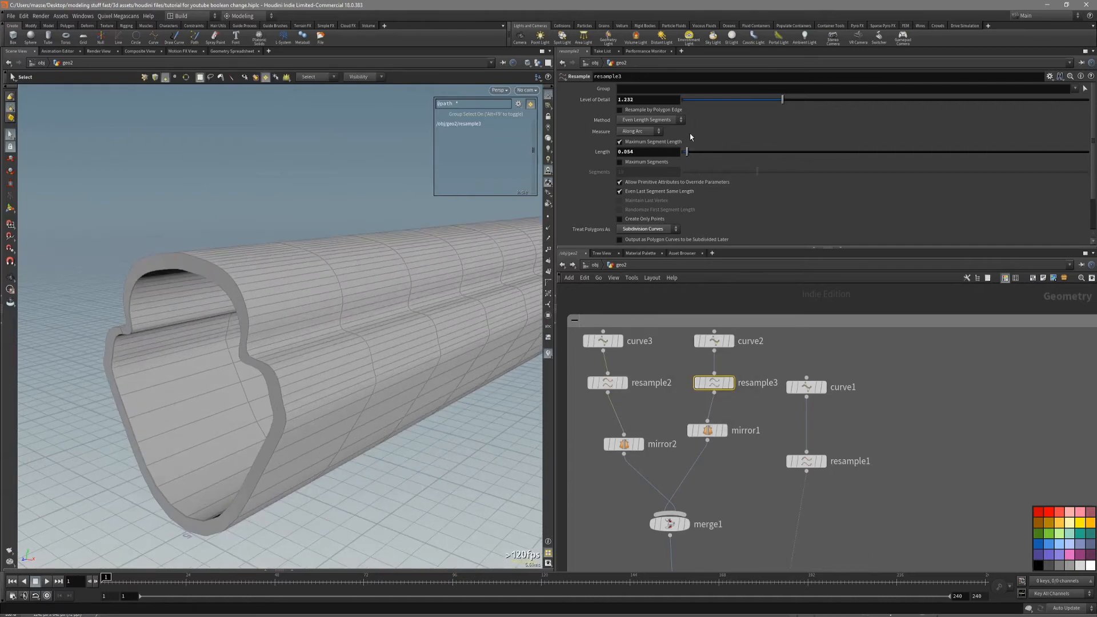
pyautogui.moveTo(696, 152); pyautogui.dragTo(690, 156)
pyautogui.keyDown('alt'); pyautogui.moveTo(390, 312); pyautogui.dragTo(387, 313, button='right'); pyautogui.keyUp('alt')
pyautogui.moveTo(690, 152); pyautogui.dragTo(689, 165)
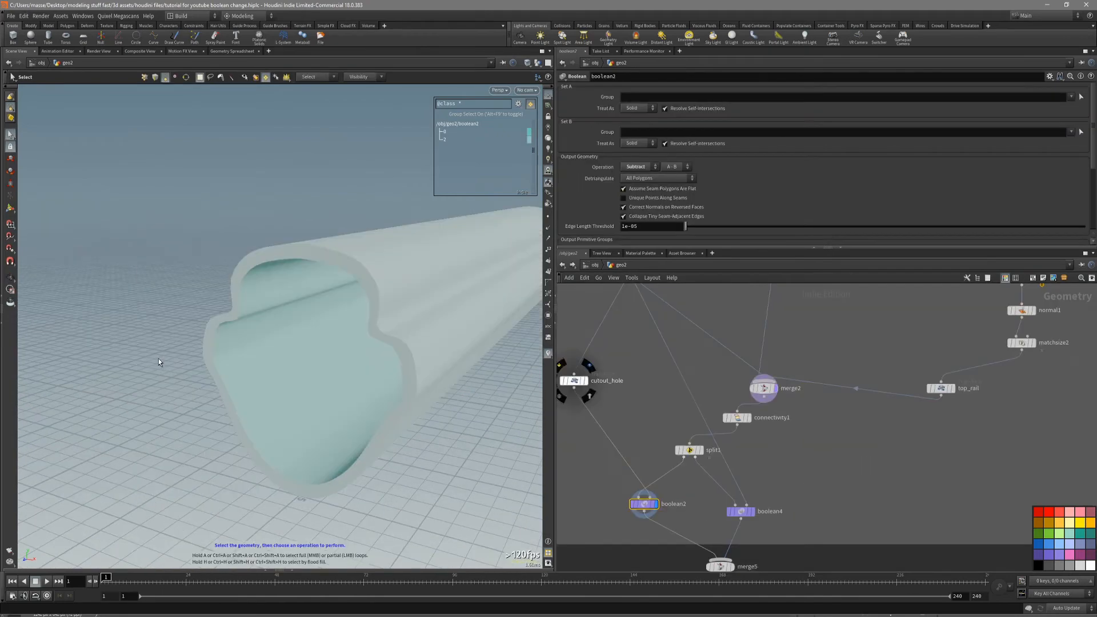
# Step: Examine boolean2's class groups by selecting the inner cutout surface and the outer shell separately
pyautogui.keyDown('alt'); pyautogui.moveTo(159, 358); pyautogui.dragTo(221, 342); pyautogui.keyUp('alt')
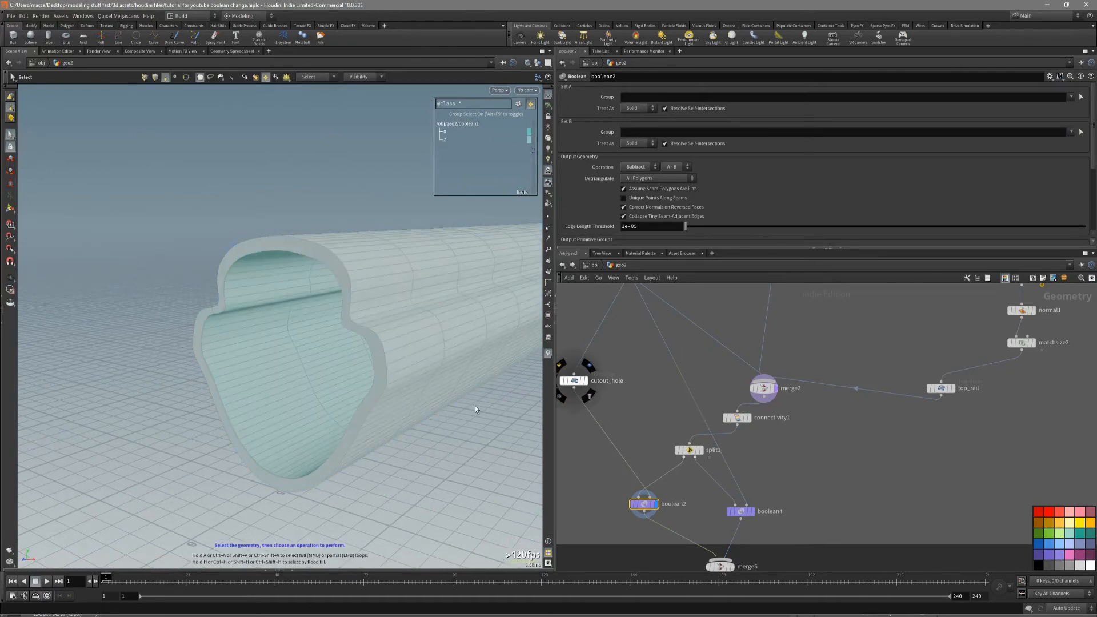
pyautogui.keyDown('alt'); pyautogui.moveTo(369, 382); pyautogui.dragTo(458, 380); pyautogui.keyUp('alt')
pyautogui.hotkey('shift', 'w')
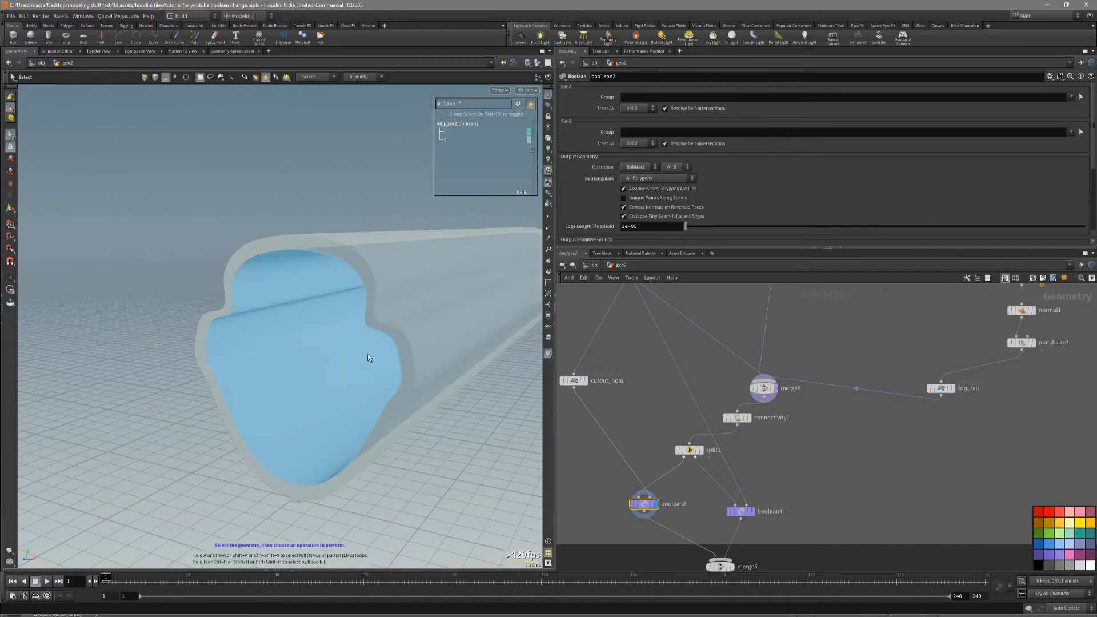
pyautogui.click(287, 290)
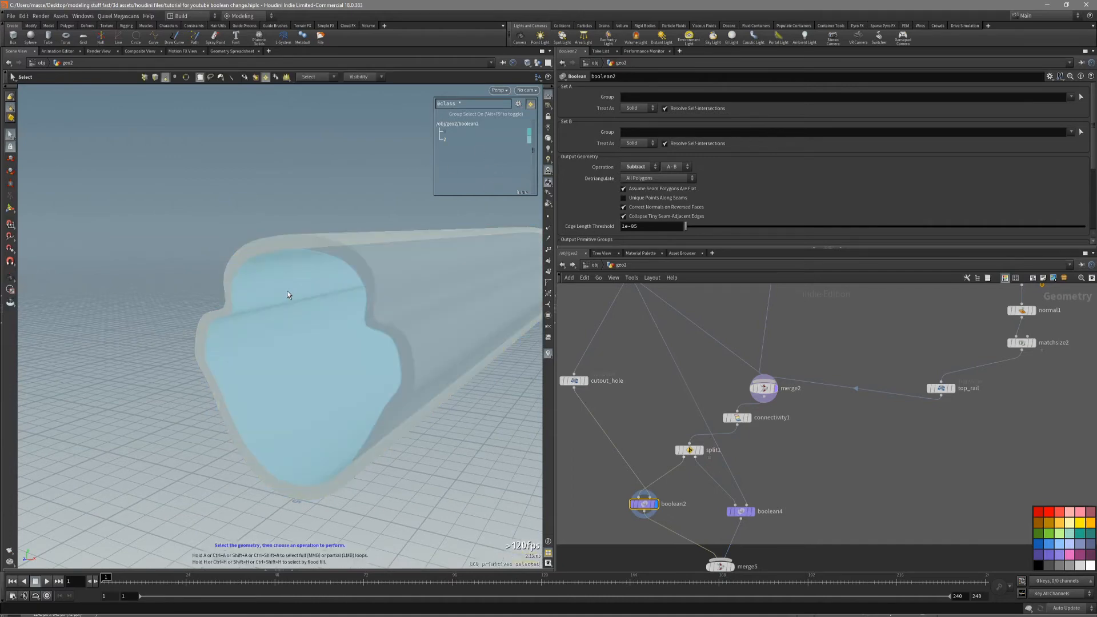
pyautogui.click(363, 201)
pyautogui.keyDown('alt'); pyautogui.moveTo(267, 303); pyautogui.dragTo(286, 289, button='right'); pyautogui.keyUp('alt')
pyautogui.click(289, 257)
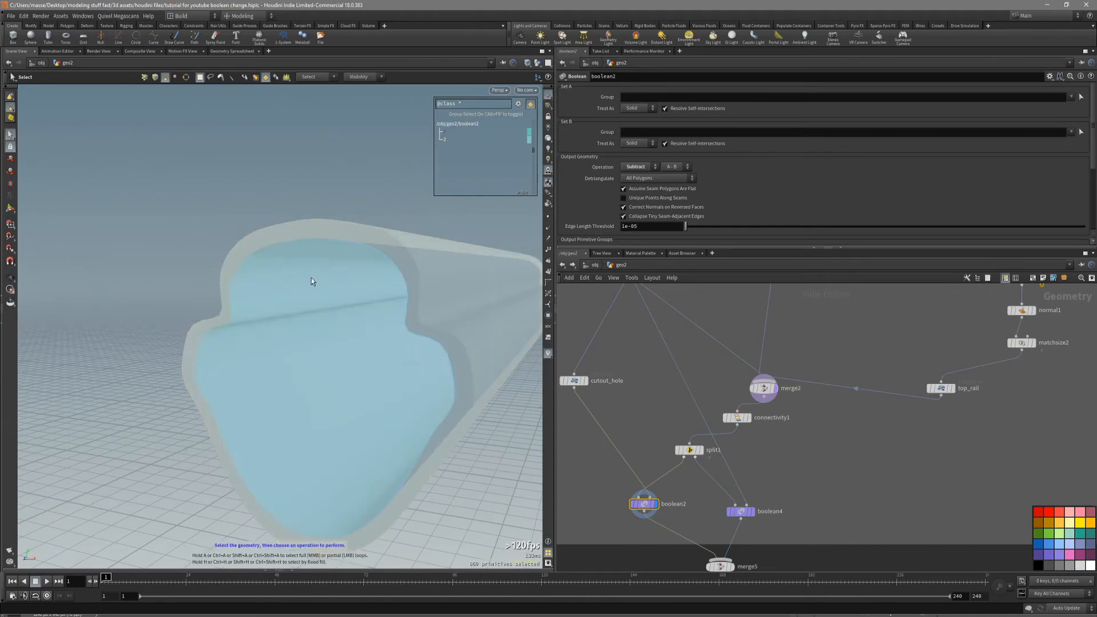
pyautogui.keyDown('alt'); pyautogui.moveTo(311, 278); pyautogui.dragTo(298, 258); pyautogui.keyUp('alt')
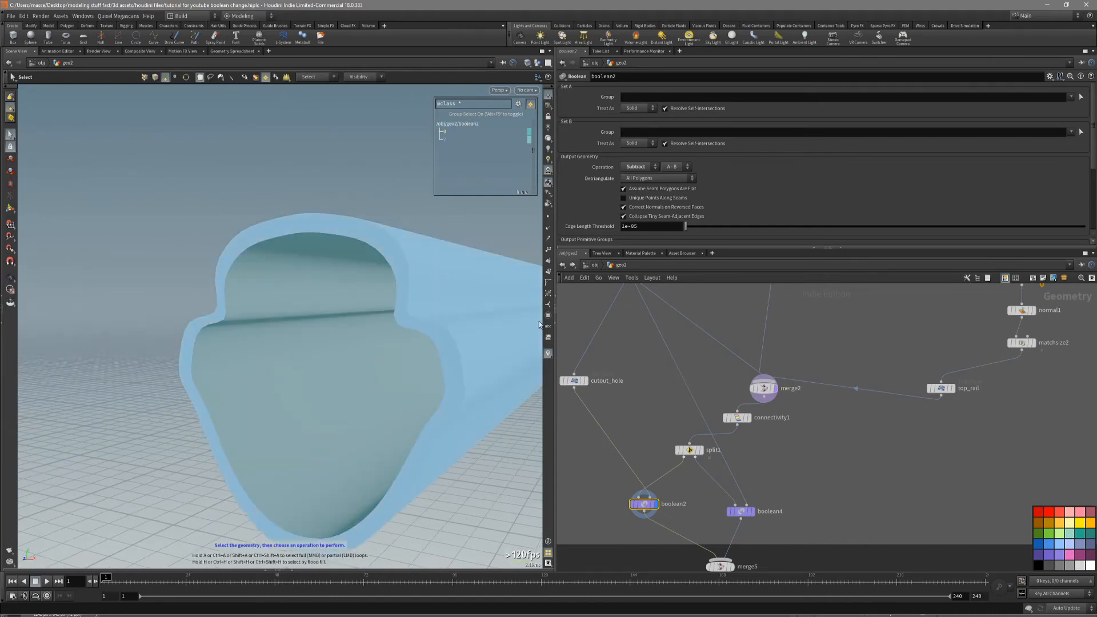
# Step: Compare split1's solid base body with boolean2's hollowed result, and examine the inner surface's class group
pyautogui.click(683, 448)
pyautogui.press('r')
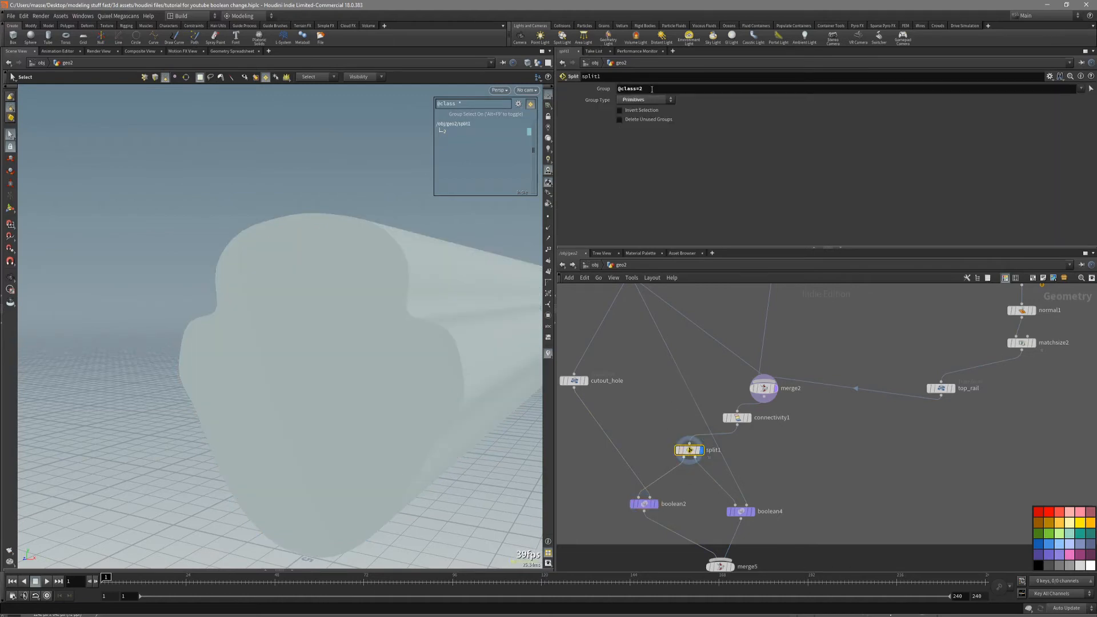
pyautogui.click(646, 505)
pyautogui.press('r')
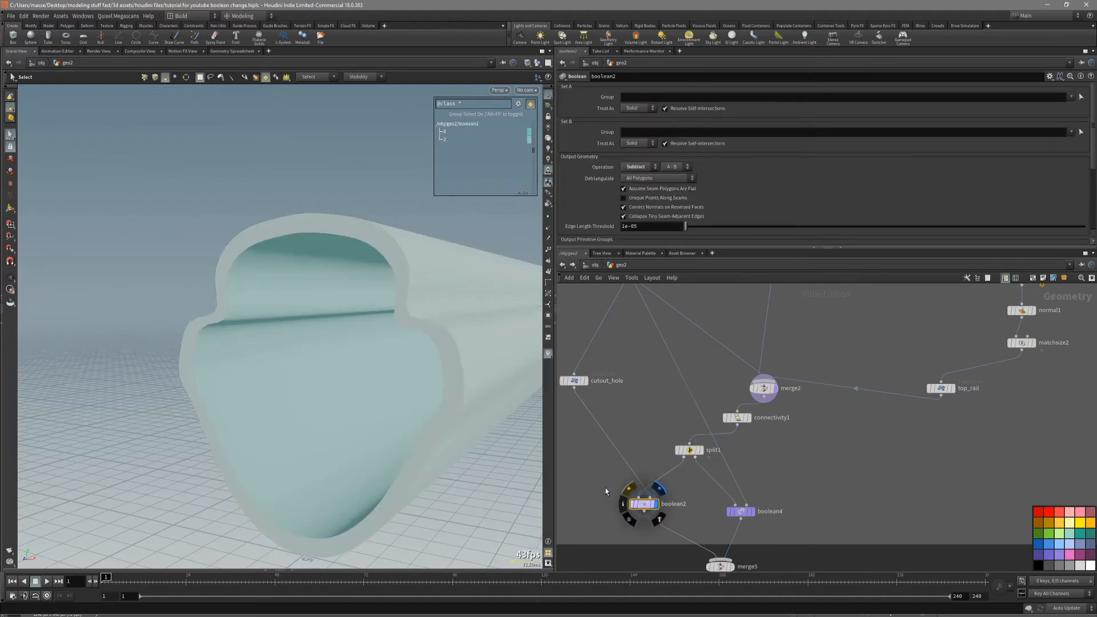
pyautogui.click(315, 255)
pyautogui.keyDown('alt'); pyautogui.moveTo(316, 256); pyautogui.dragTo(320, 267); pyautogui.keyUp('alt')
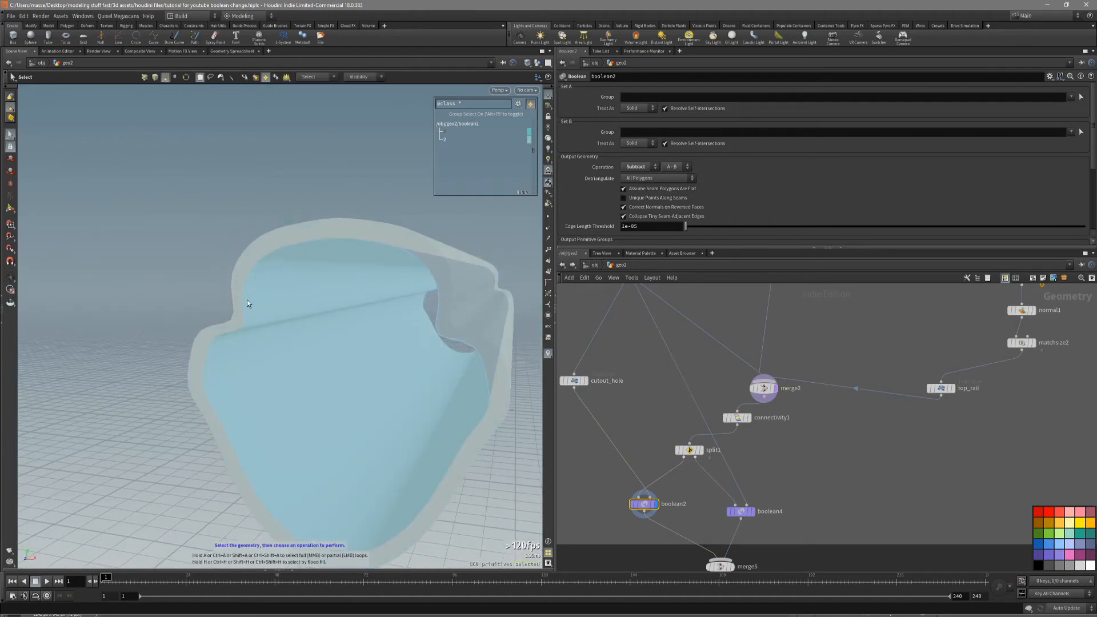
pyautogui.keyDown('alt'); pyautogui.moveTo(212, 365); pyautogui.dragTo(354, 456); pyautogui.keyUp('alt')
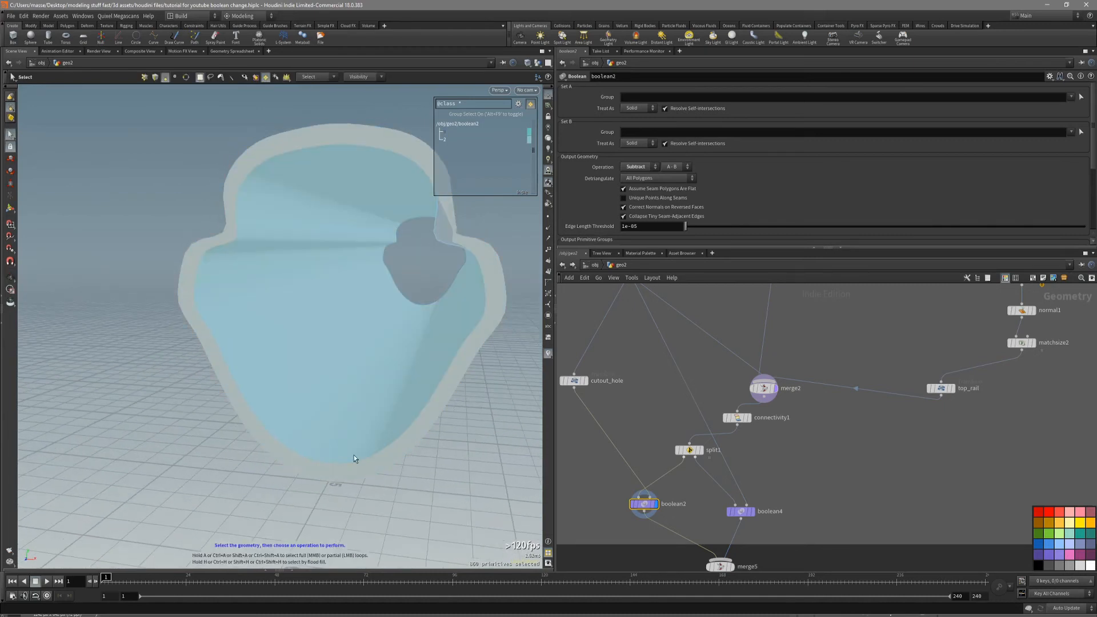
pyautogui.keyDown('alt'); pyautogui.moveTo(474, 328); pyautogui.dragTo(503, 297); pyautogui.keyUp('alt')
# Step: Display merge2 and examine how the side rails, base rail shape and top rail feed into it
pyautogui.moveTo(729, 372); pyautogui.dragTo(688, 433, button='middle')
pyautogui.scroll(1, 707, 419)
pyautogui.click(756, 433)
pyautogui.click(770, 434)
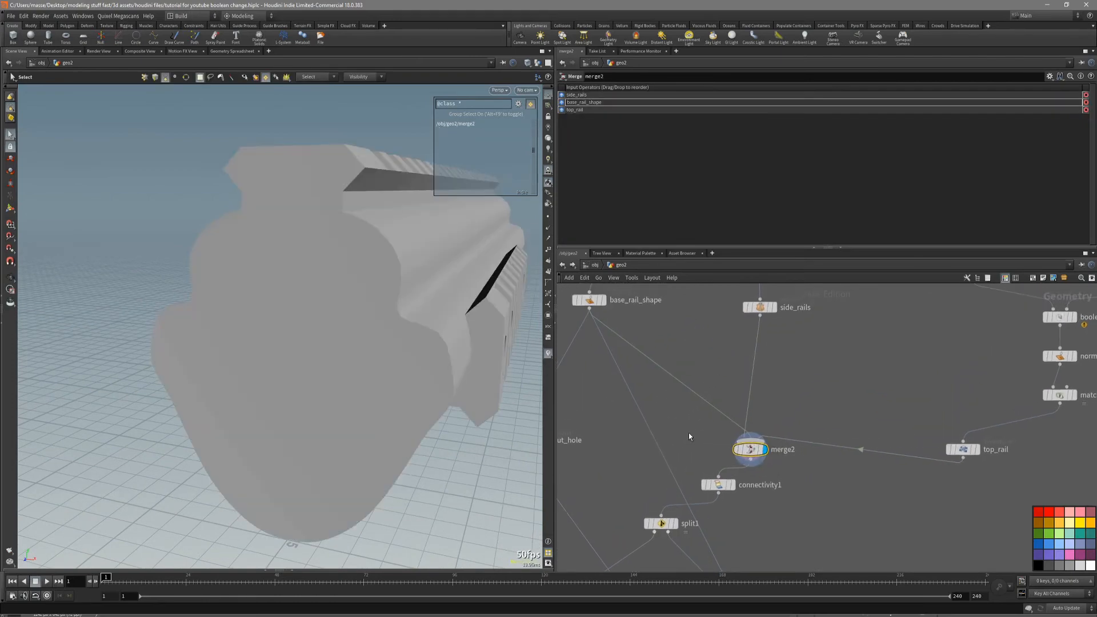
pyautogui.scroll(4, 756, 449)
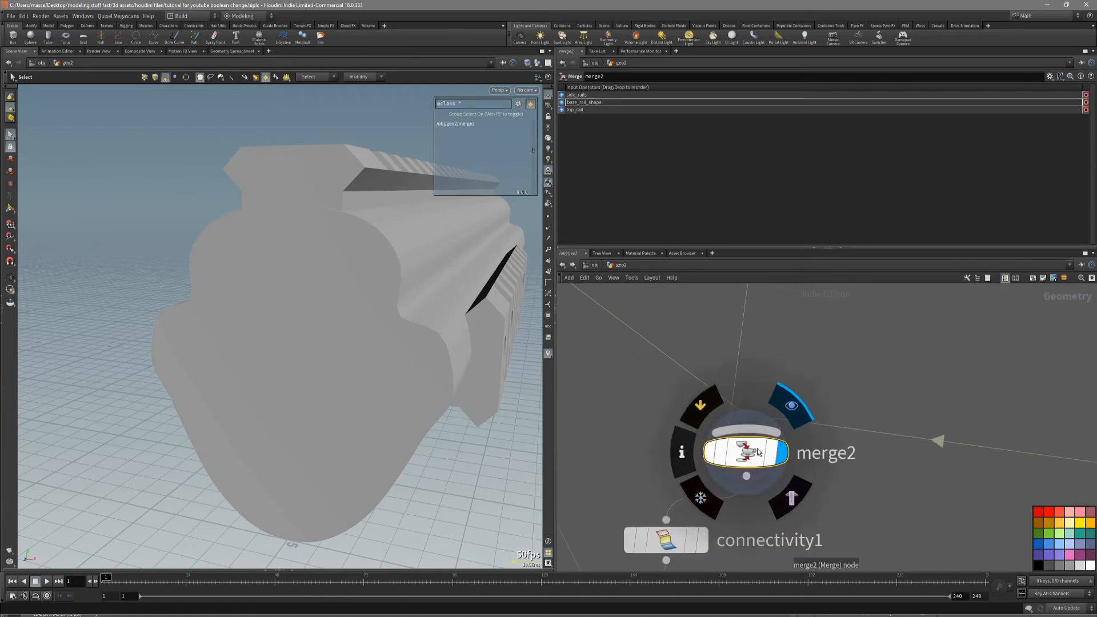
pyautogui.scroll(-4, 663, 400)
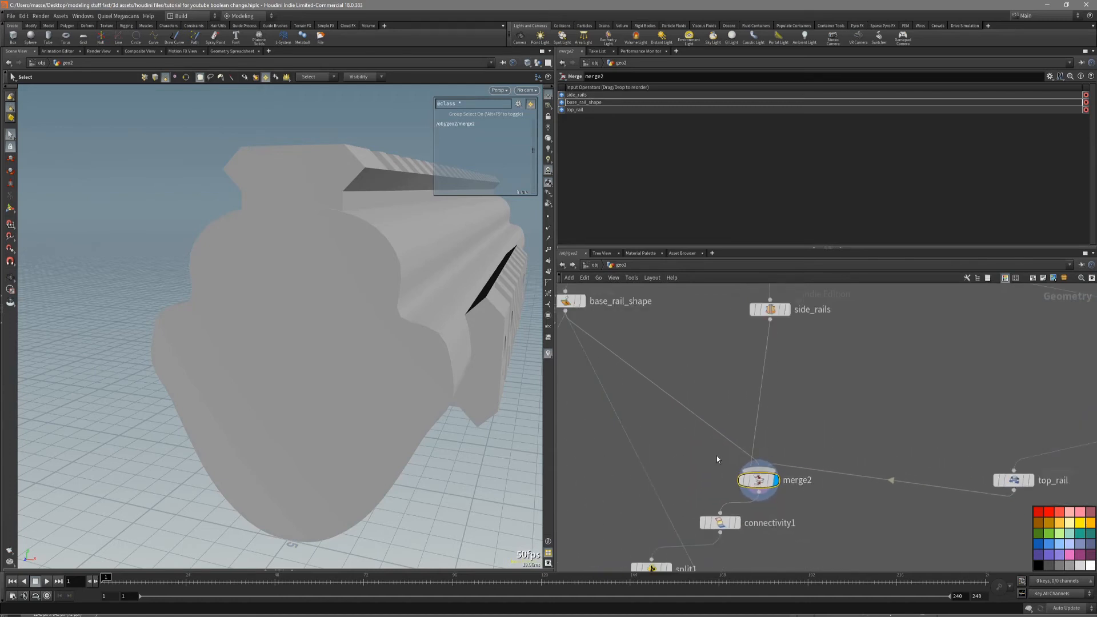
pyautogui.scroll(5, 709, 462)
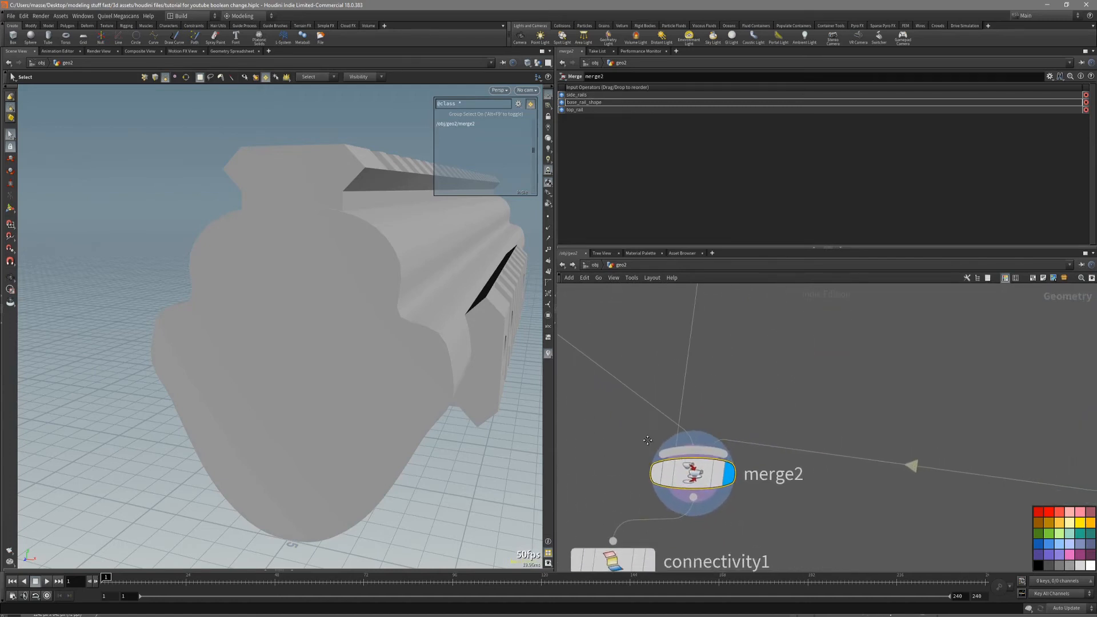
pyautogui.scroll(-2, 648, 440)
pyautogui.scroll(-1, 678, 449)
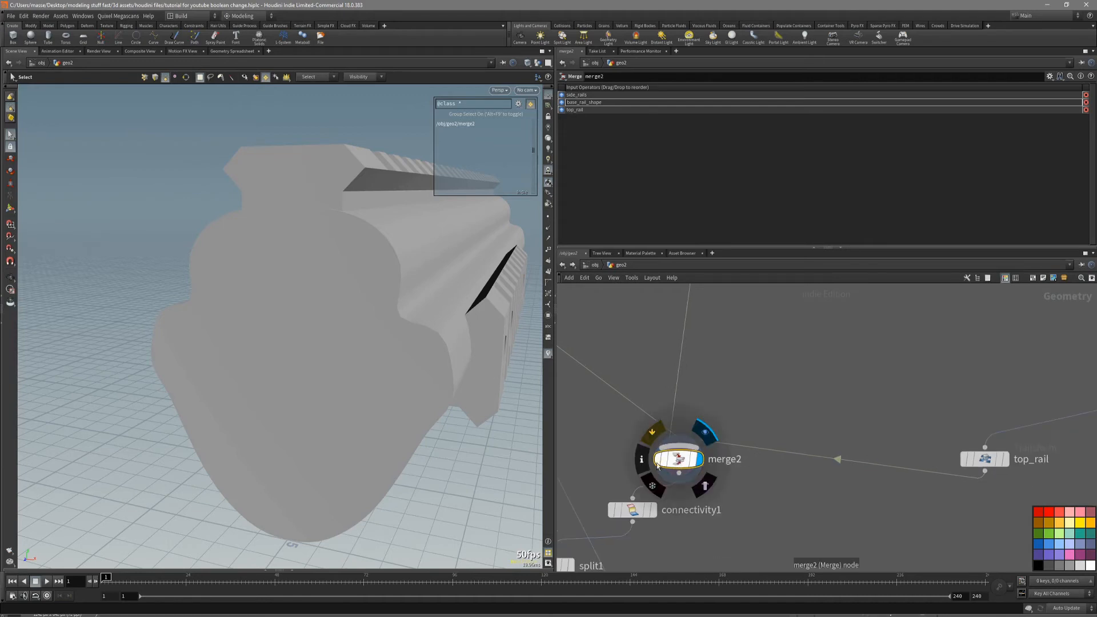
pyautogui.scroll(-2, 632, 461)
pyautogui.moveTo(618, 459); pyautogui.dragTo(666, 392, button='middle')
# Step: Clear the group expression on split1
pyautogui.click(627, 468)
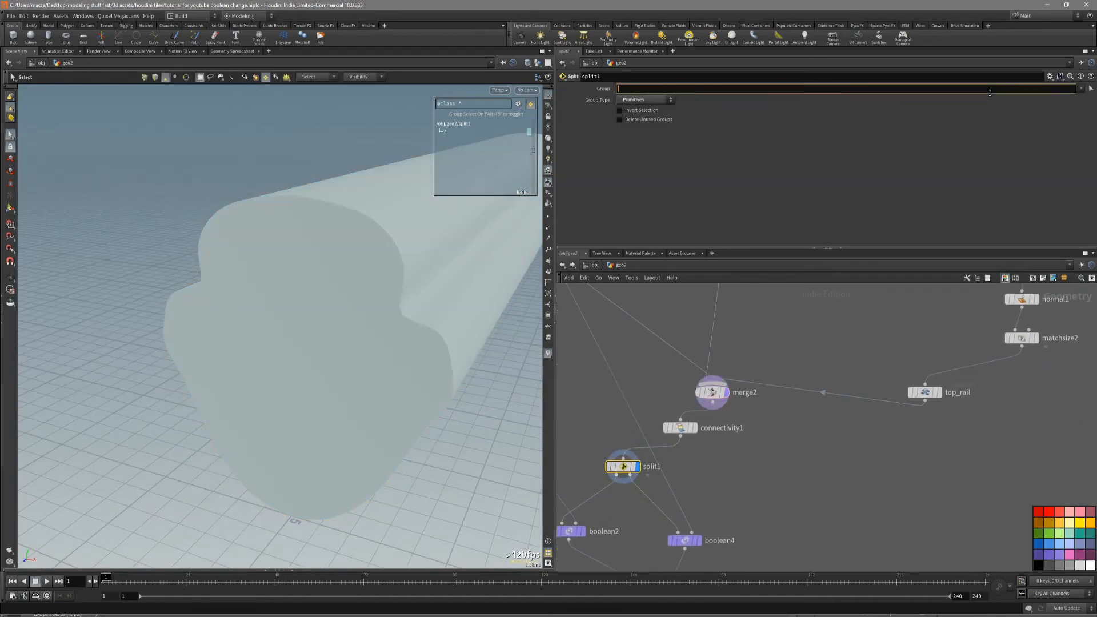
pyautogui.press('Return')
pyautogui.keyDown('alt'); pyautogui.moveTo(457, 277); pyautogui.dragTo(414, 306); pyautogui.keyUp('alt')
# Step: Display connectivity1 and examine the class groups of the base body and the top rail
pyautogui.scroll(3, 718, 392)
pyautogui.moveTo(742, 346); pyautogui.dragTo(761, 320, button='middle')
pyautogui.click(654, 447)
pyautogui.click(687, 446)
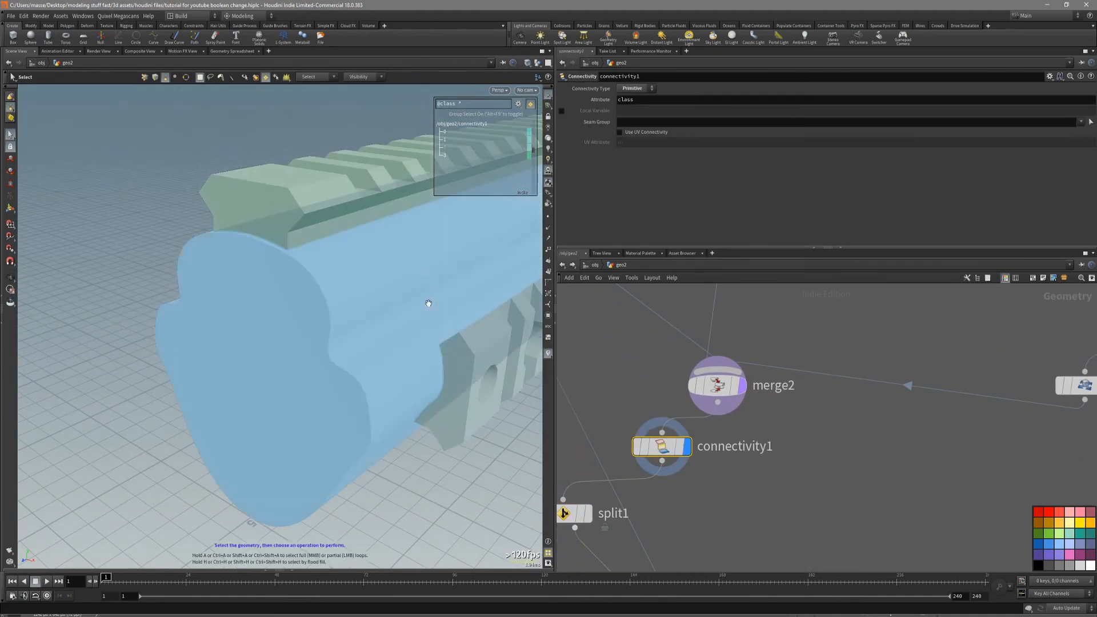
pyautogui.keyDown('alt'); pyautogui.moveTo(428, 303); pyautogui.dragTo(437, 305); pyautogui.keyUp('alt')
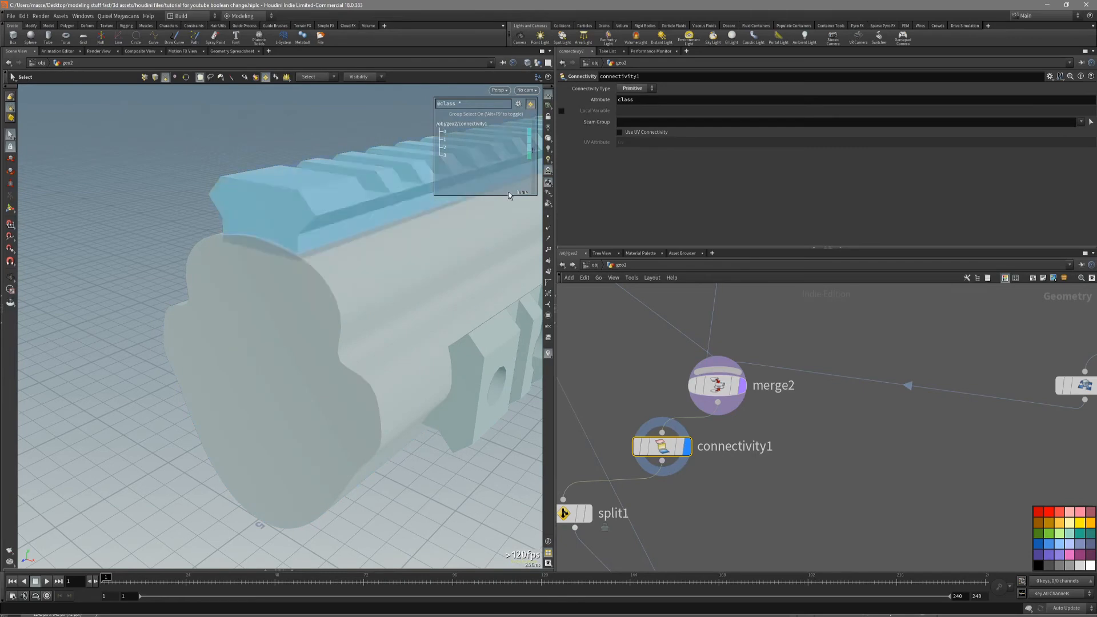
# Step: Display the side_rails mirror node upstream of merge2
pyautogui.scroll(-3, 752, 351)
pyautogui.moveTo(790, 285); pyautogui.dragTo(761, 407, button='middle')
pyautogui.click(726, 375)
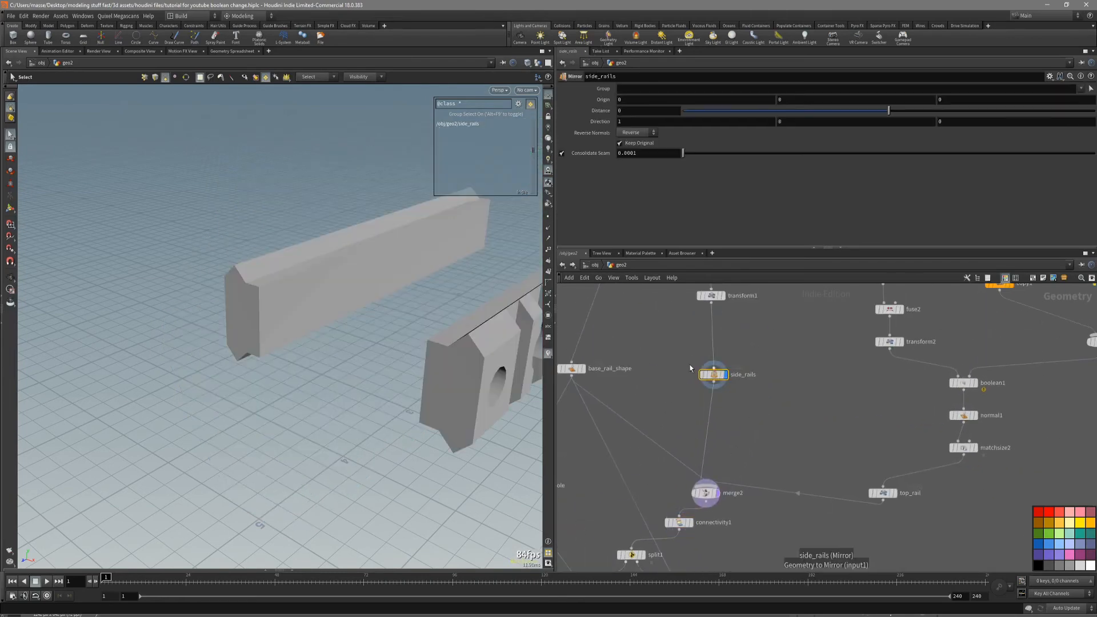
# Step: Display merge2, switch to connectivity1 and select its class 0 and class 1 groups to see which side rails they cover
pyautogui.moveTo(705, 499); pyautogui.dragTo(720, 441, button='middle')
pyautogui.click(721, 442)
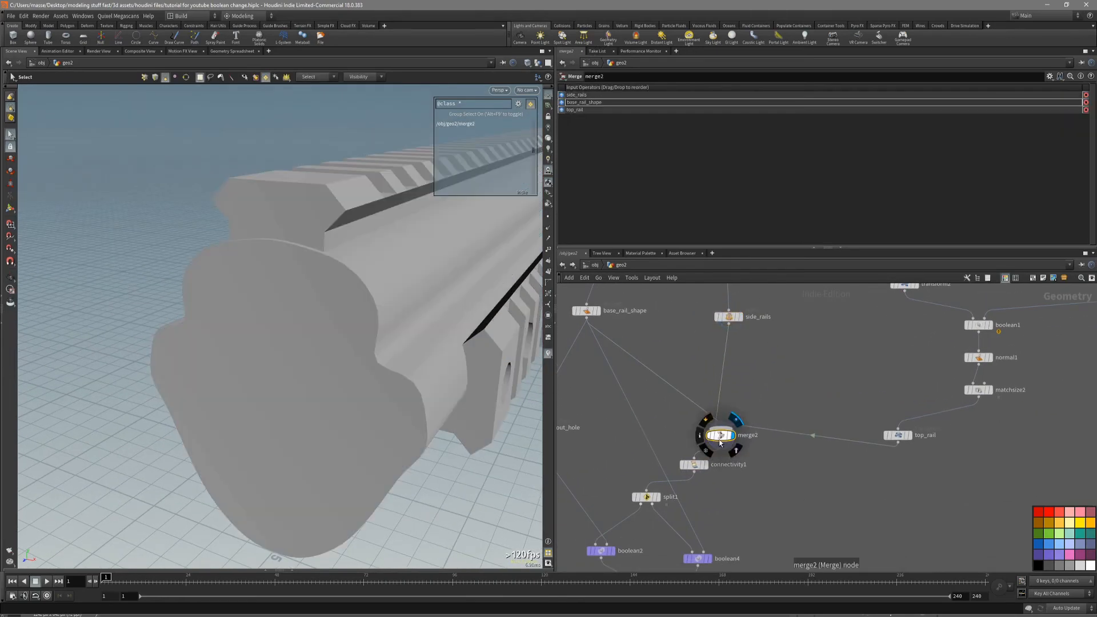
pyautogui.click(687, 464)
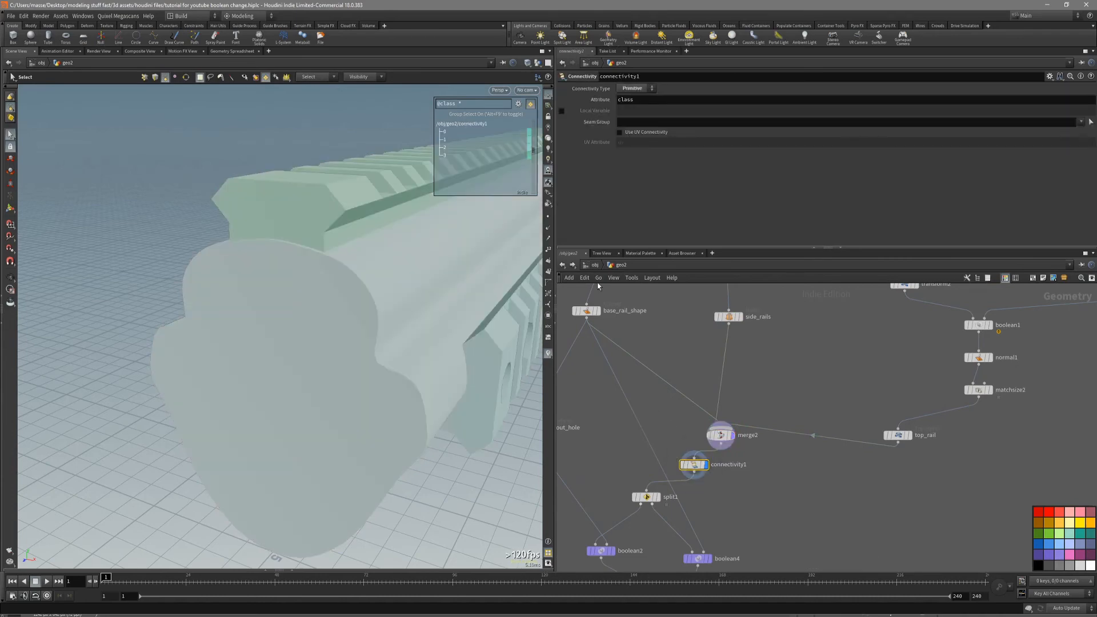
pyautogui.moveTo(469, 131); pyautogui.dragTo(404, 154)
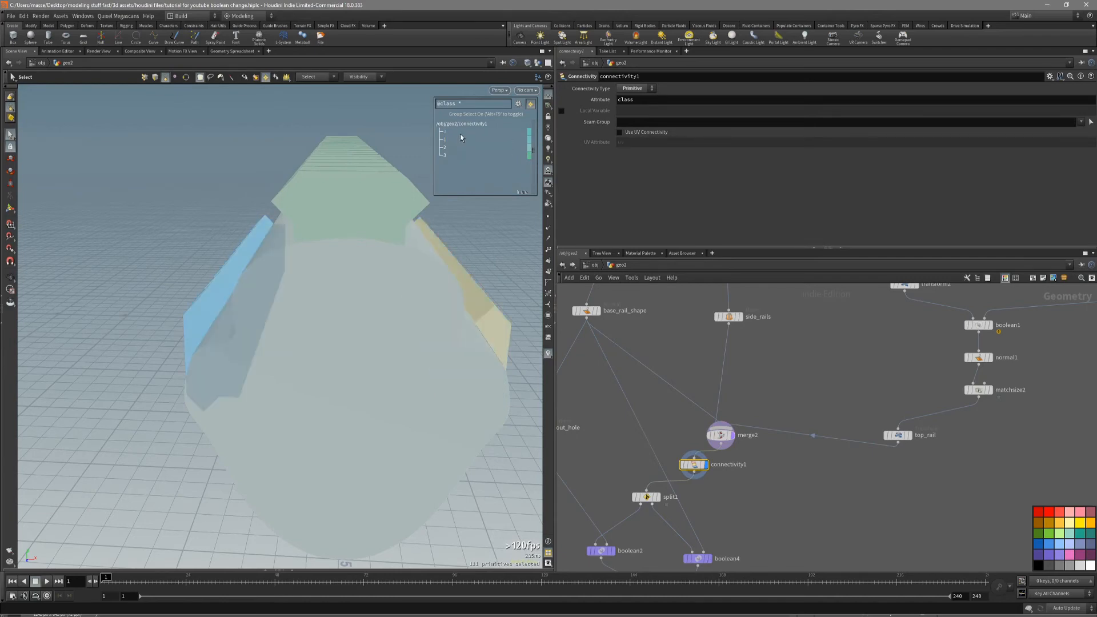
pyautogui.click(459, 133)
pyautogui.click(453, 140)
pyautogui.keyDown('alt'); pyautogui.moveTo(382, 200); pyautogui.dragTo(327, 208); pyautogui.keyUp('alt')
pyautogui.press('s')
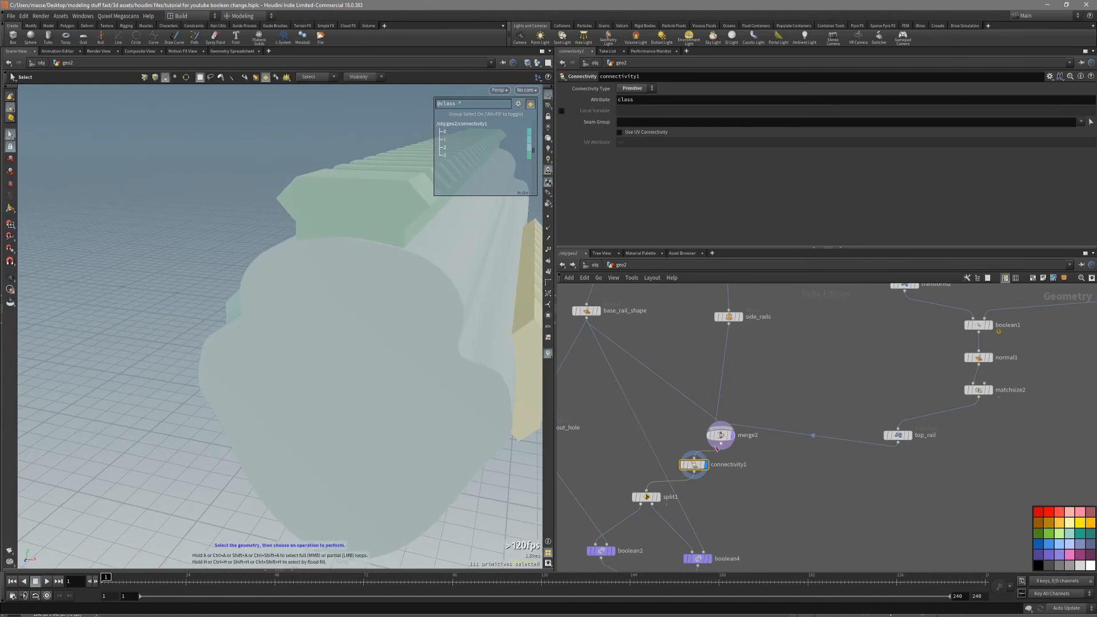
# Step: Select the base body and the class 3 group on connectivity1 to compare them with the merge order
pyautogui.scroll(3, 725, 436)
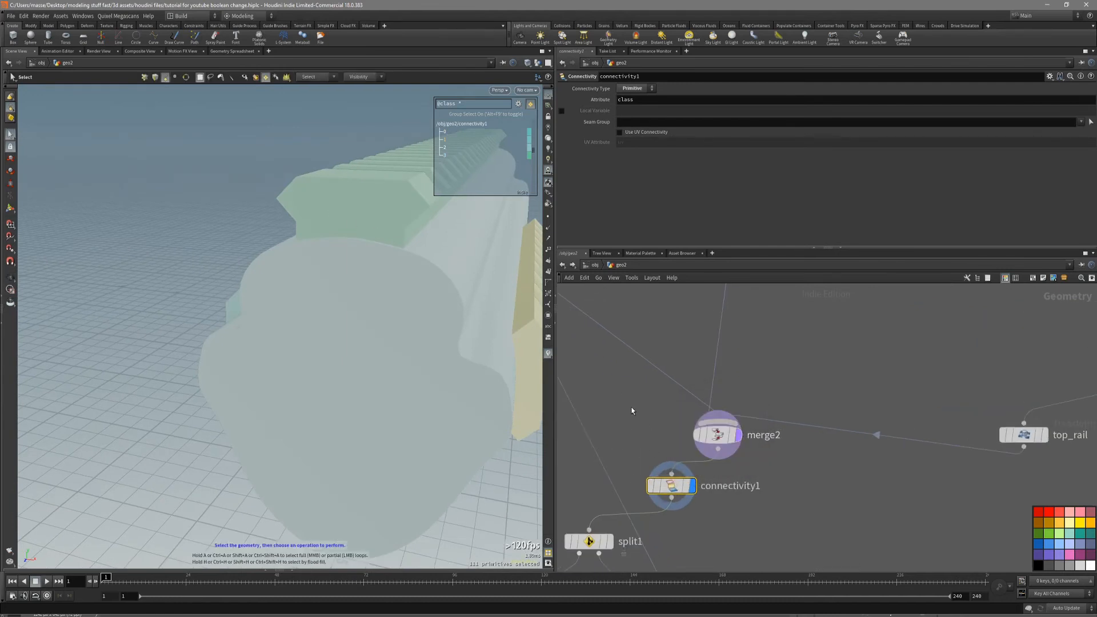
pyautogui.click(471, 323)
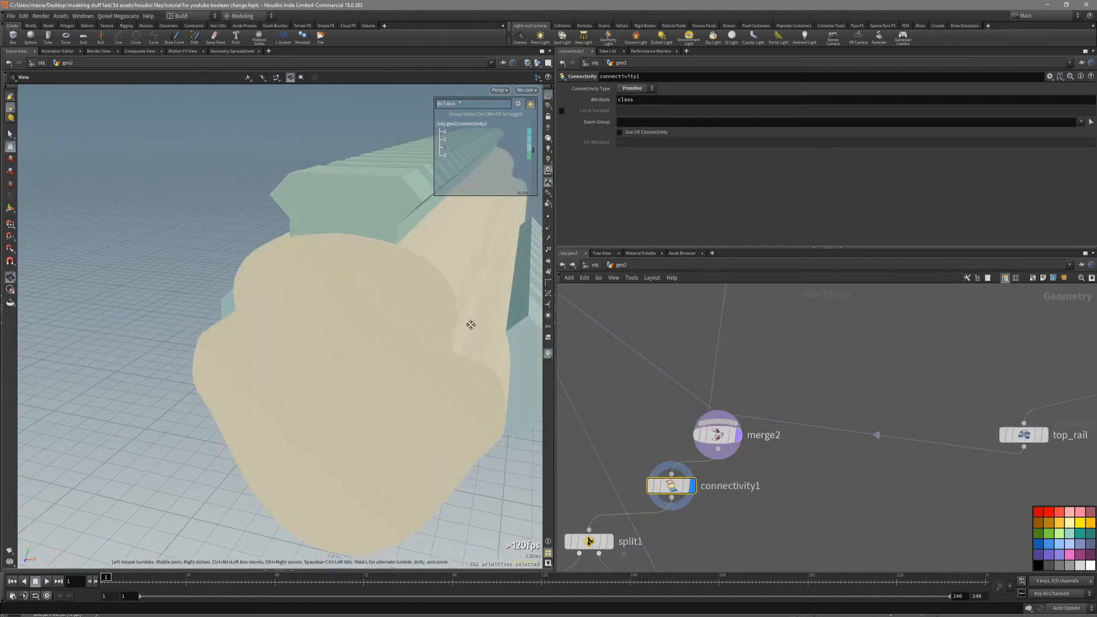
pyautogui.scroll(-3, 745, 403)
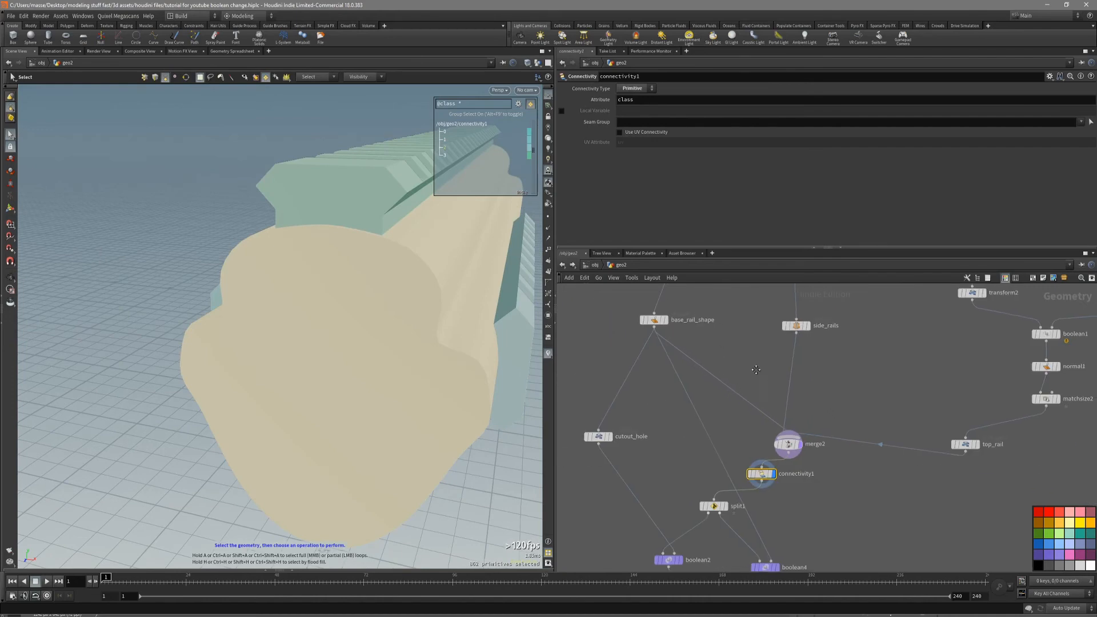
pyautogui.scroll(3, 893, 472)
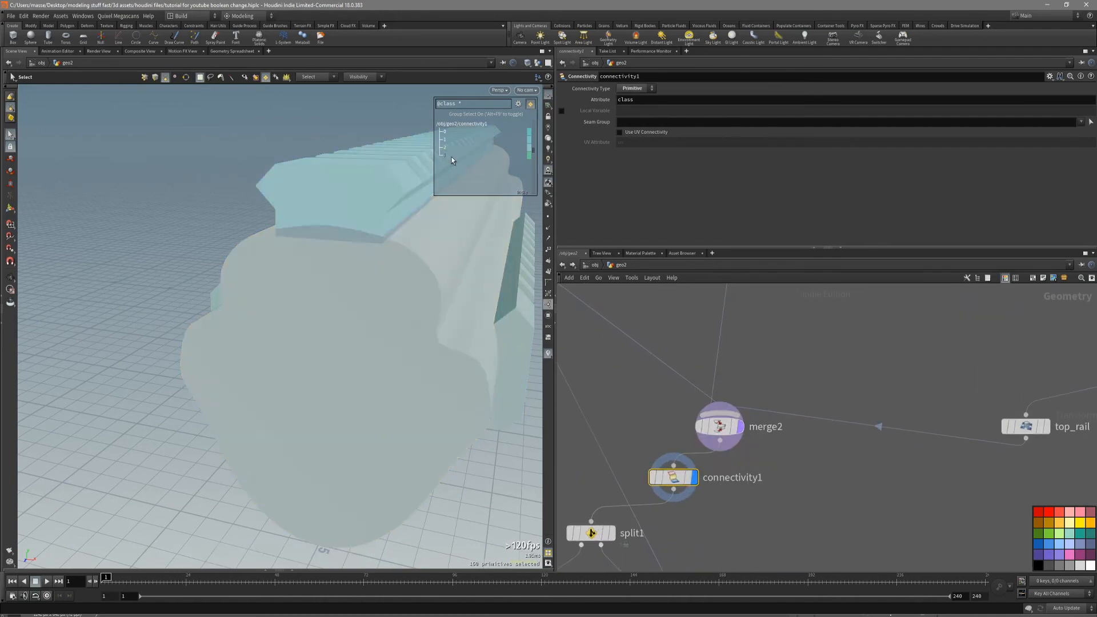
pyautogui.click(451, 155)
# Step: Display the top_rail node on its own and return the display to connectivity1
pyautogui.moveTo(908, 381); pyautogui.dragTo(780, 364, button='middle')
pyautogui.click(919, 410)
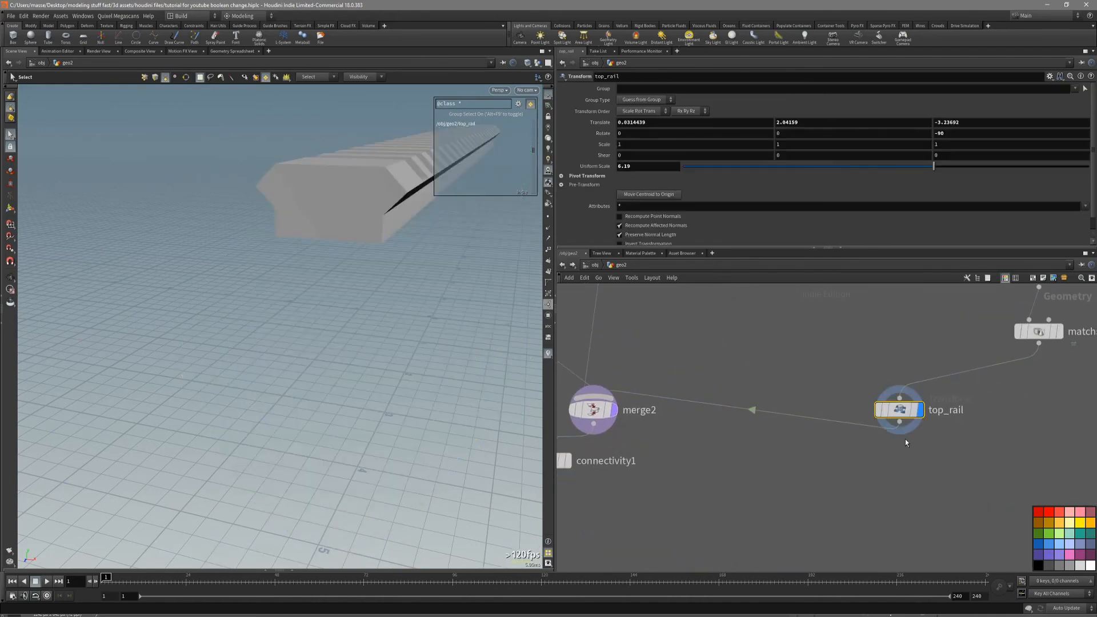
pyautogui.moveTo(687, 460); pyautogui.dragTo(814, 462, button='middle')
pyautogui.moveTo(783, 497); pyautogui.dragTo(737, 485)
pyautogui.click(692, 462)
pyautogui.scroll(-3, 721, 446)
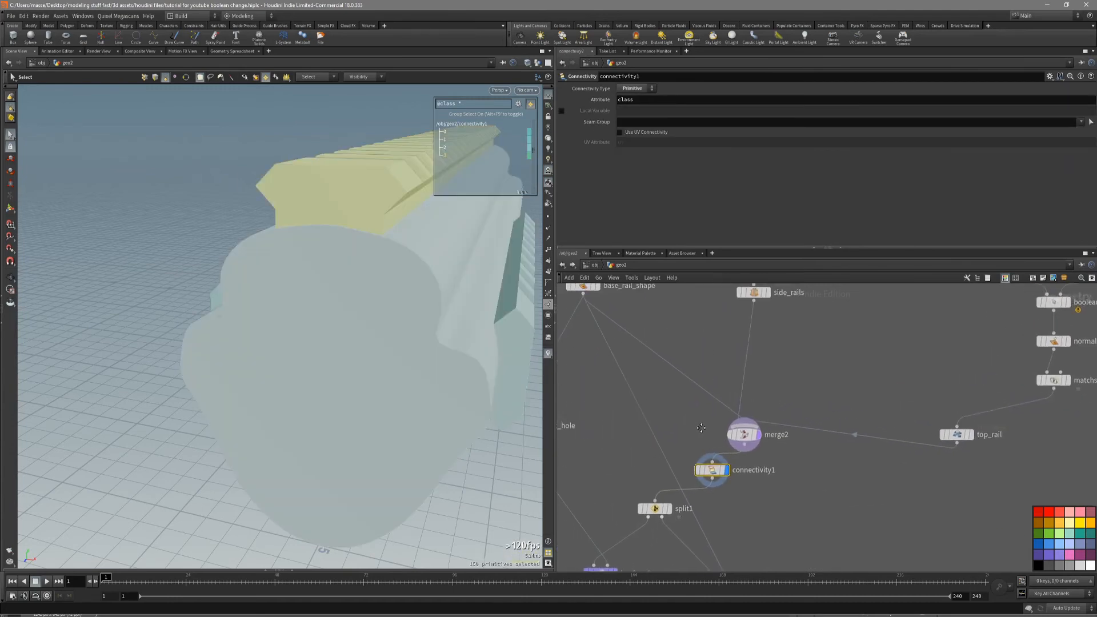
# Step: Reorder the inputs of merge2 so that base_rail_shape comes first, ahead of side_rails and top_rail
pyautogui.moveTo(703, 351); pyautogui.dragTo(722, 357, button='middle')
pyautogui.scroll(2, 751, 409)
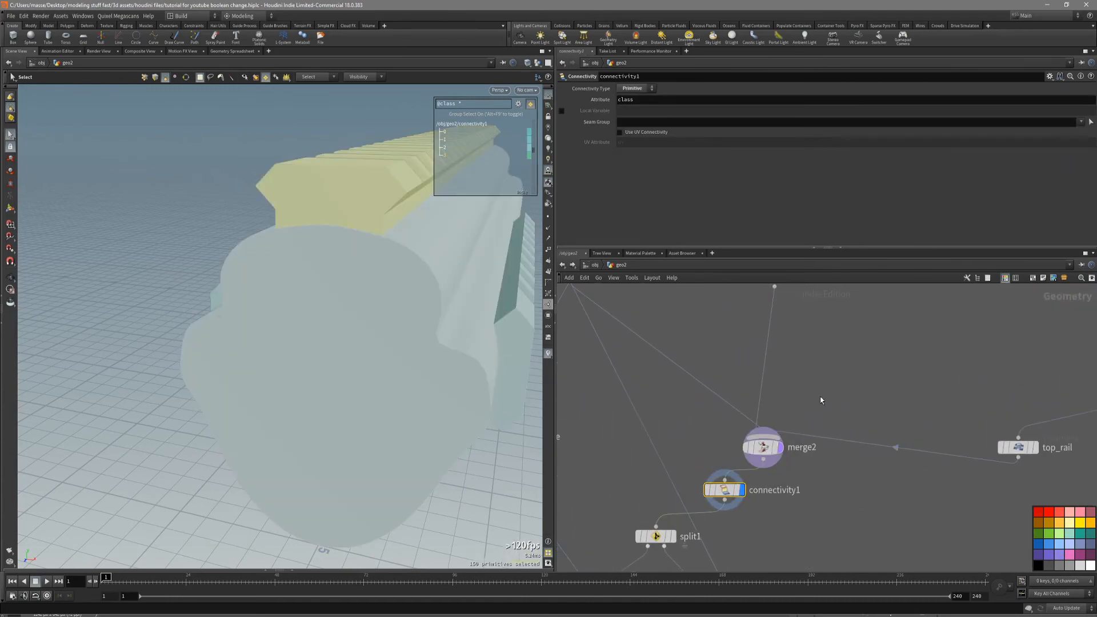
pyautogui.click(763, 447)
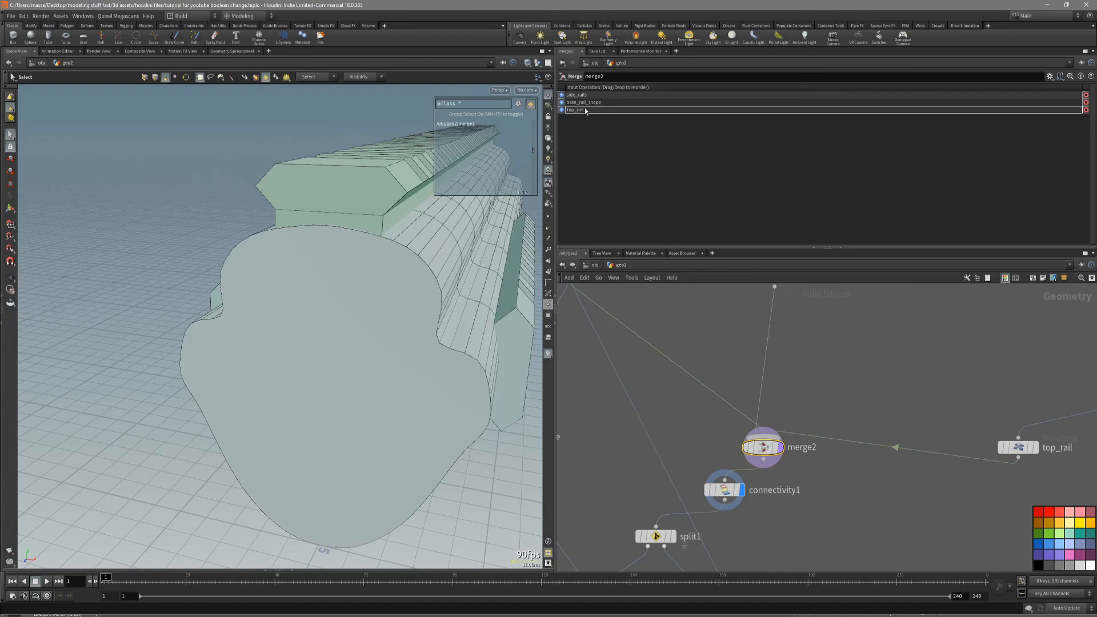
pyautogui.moveTo(591, 97); pyautogui.dragTo(591, 93)
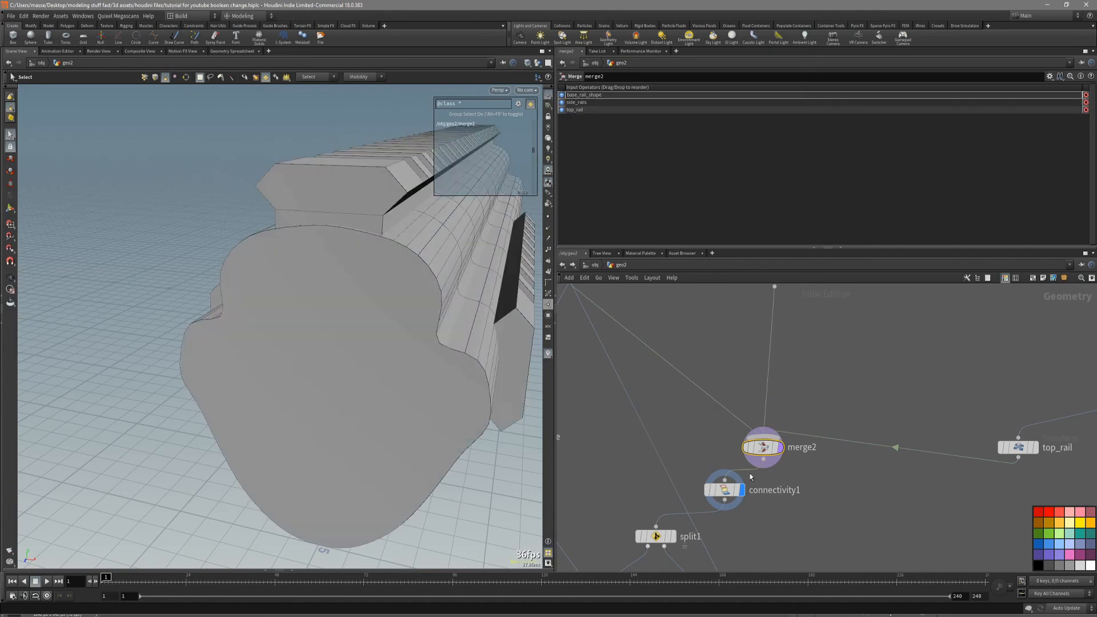
# Step: Display connectivity1 and check from several angles which class the base body belongs to
pyautogui.click(735, 491)
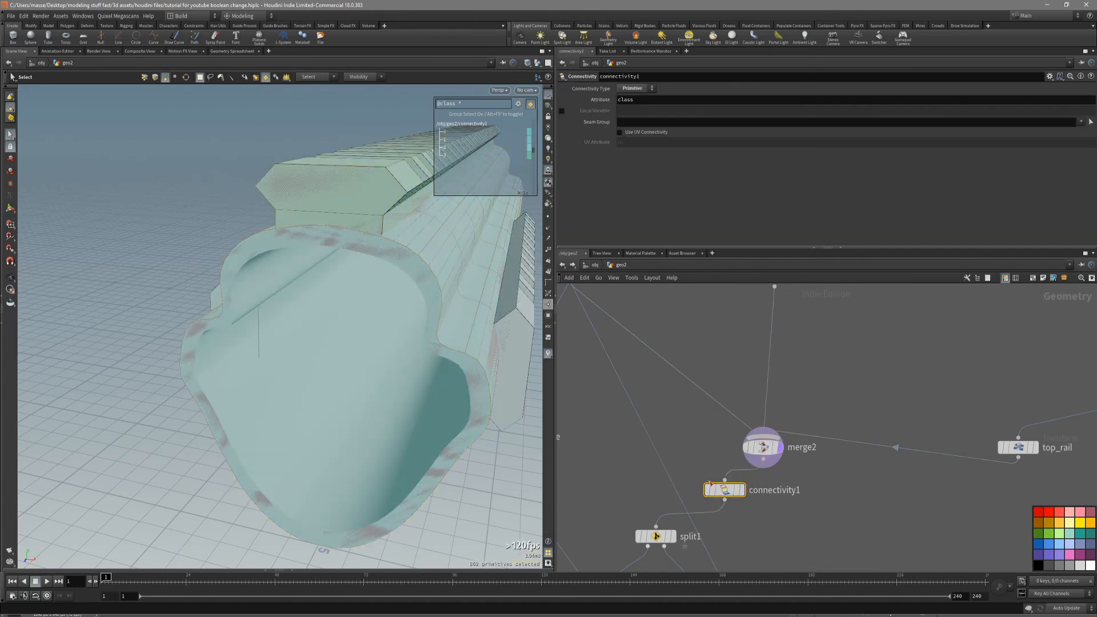
pyautogui.click(742, 490)
pyautogui.press('Escape')
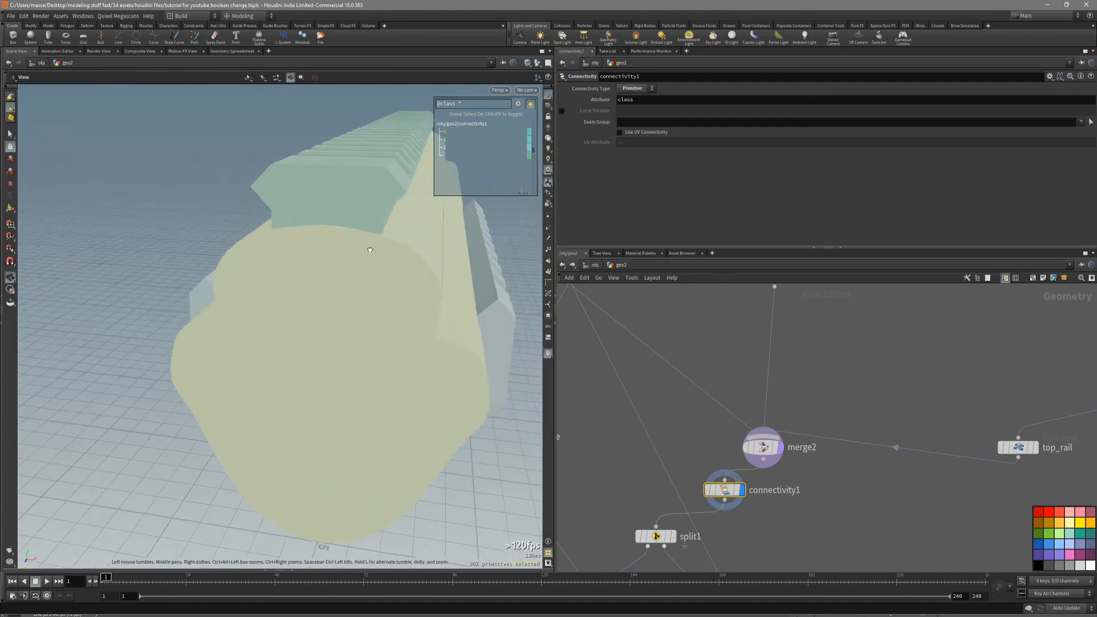
pyautogui.moveTo(370, 250); pyautogui.dragTo(542, 336)
pyautogui.press('s')
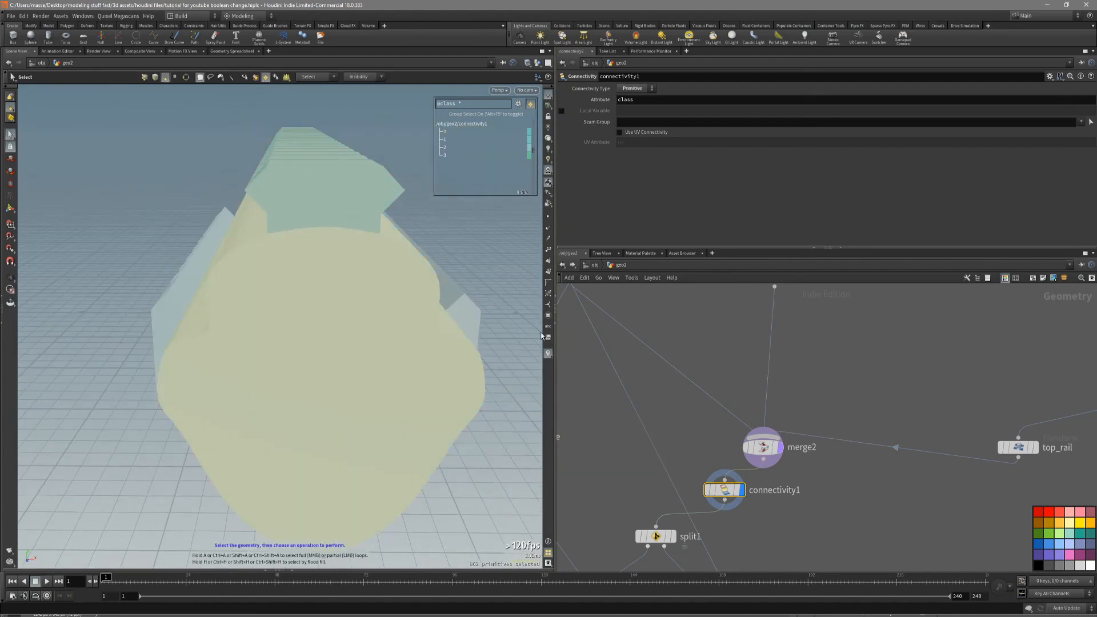
# Step: Set the group of split1 to the class 0 base body by picking it from the connectivity1 groups
pyautogui.moveTo(669, 503); pyautogui.dragTo(680, 442, button='middle')
pyautogui.click(669, 477)
pyautogui.click(685, 475)
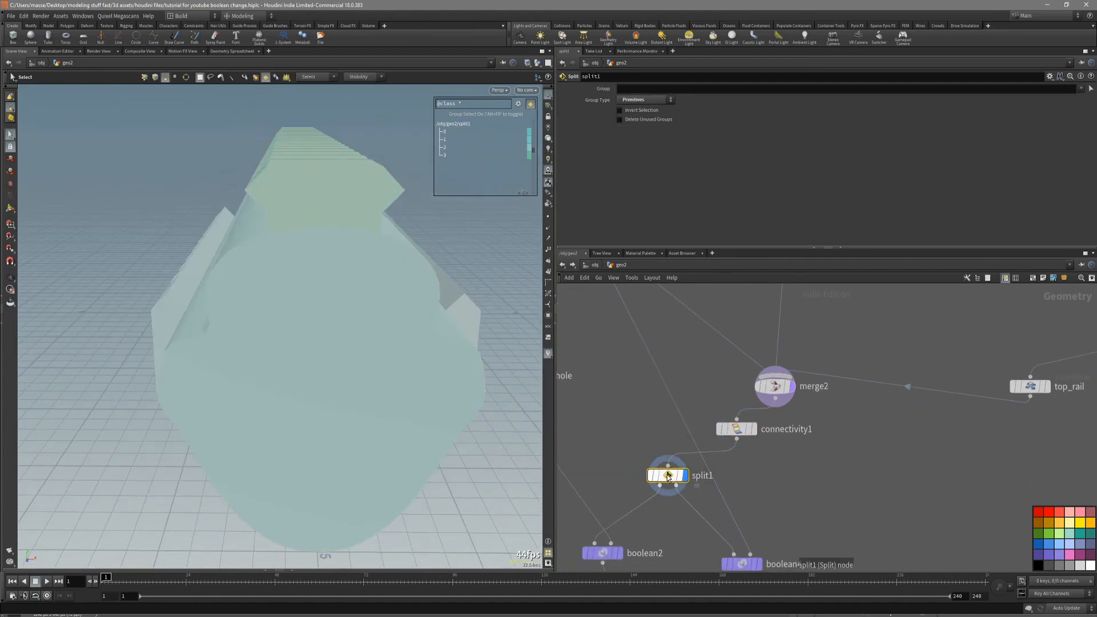
pyautogui.click(1092, 90)
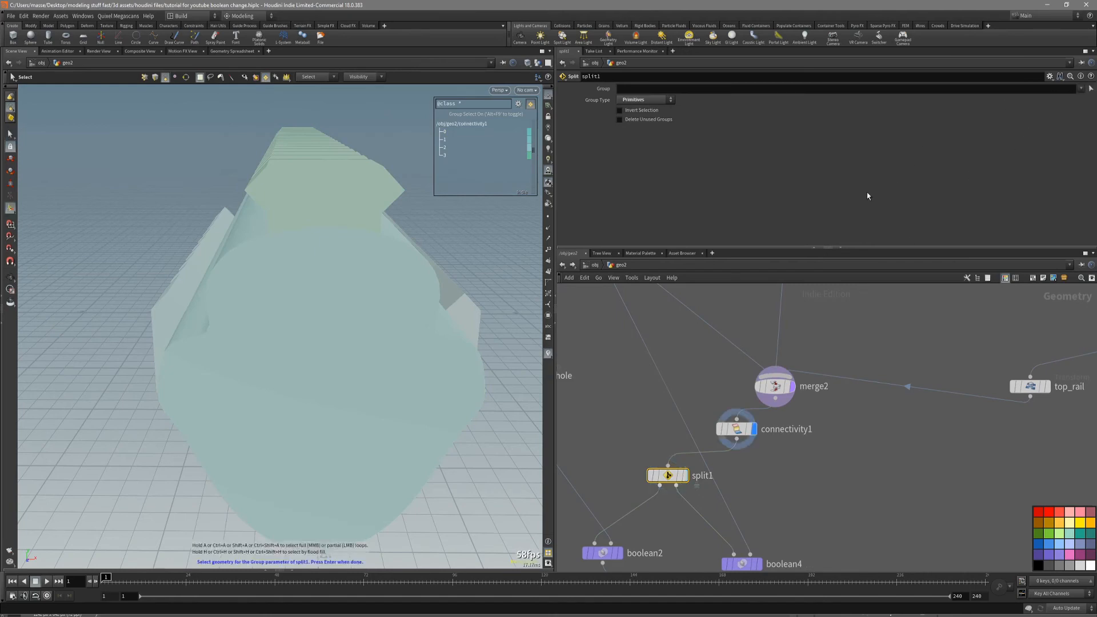
pyautogui.click(459, 132)
pyautogui.press('Return')
# Step: Display boolean2 to check the cutout hole subtracted from the split base body
pyautogui.keyDown('alt'); pyautogui.moveTo(416, 273); pyautogui.dragTo(343, 303); pyautogui.keyUp('alt')
pyautogui.moveTo(654, 546); pyautogui.dragTo(696, 465, button='middle')
pyautogui.click(662, 473)
pyautogui.keyDown('alt'); pyautogui.moveTo(489, 445); pyautogui.dragTo(400, 343); pyautogui.keyUp('alt')
pyautogui.moveTo(648, 474); pyautogui.dragTo(651, 476)
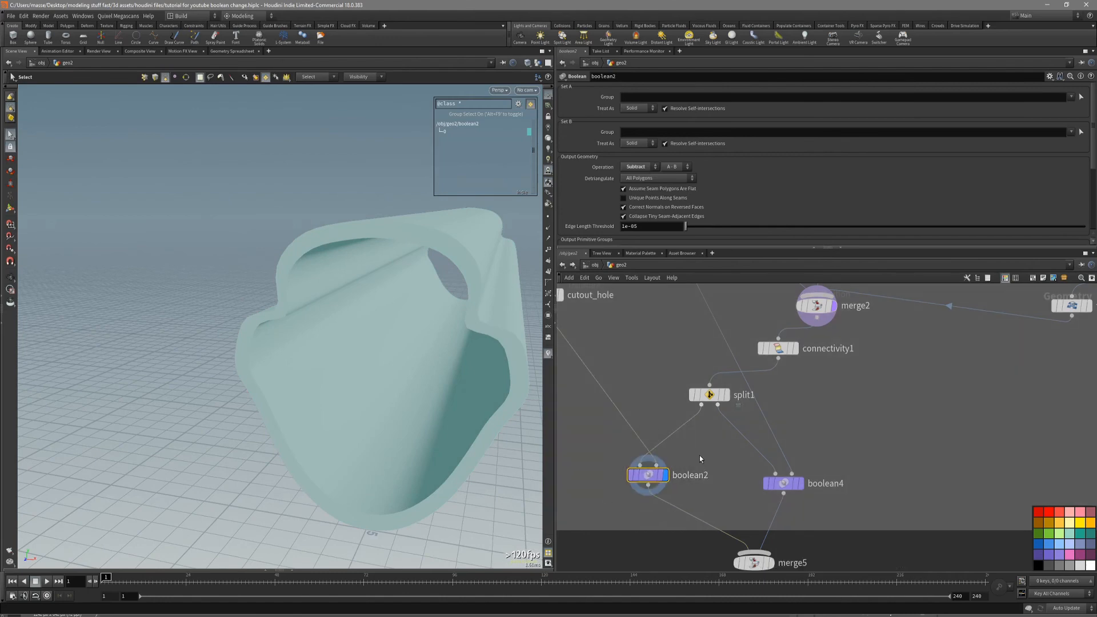
# Step: Examine the hollowed body of boolean2 from several angles and toggle the wireframe shading
pyautogui.moveTo(701, 459); pyautogui.dragTo(727, 458, button='middle')
pyautogui.moveTo(679, 334); pyautogui.dragTo(725, 373, button='middle')
pyautogui.keyDown('alt'); pyautogui.moveTo(468, 358); pyautogui.dragTo(397, 348); pyautogui.keyUp('alt')
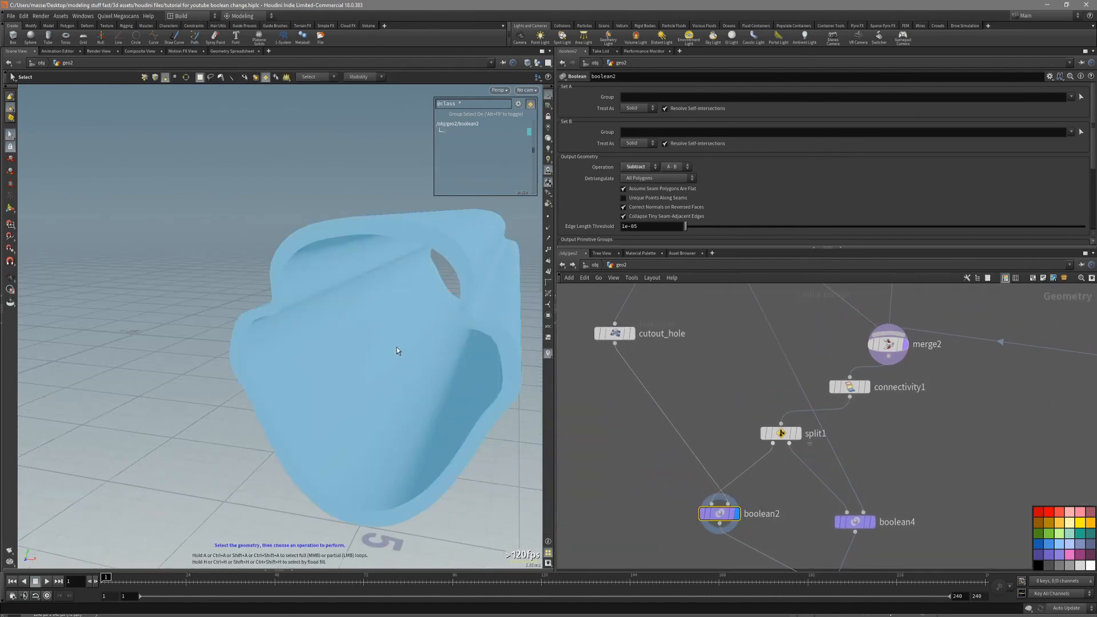
pyautogui.keyDown('alt'); pyautogui.moveTo(437, 158); pyautogui.dragTo(355, 172); pyautogui.keyUp('alt')
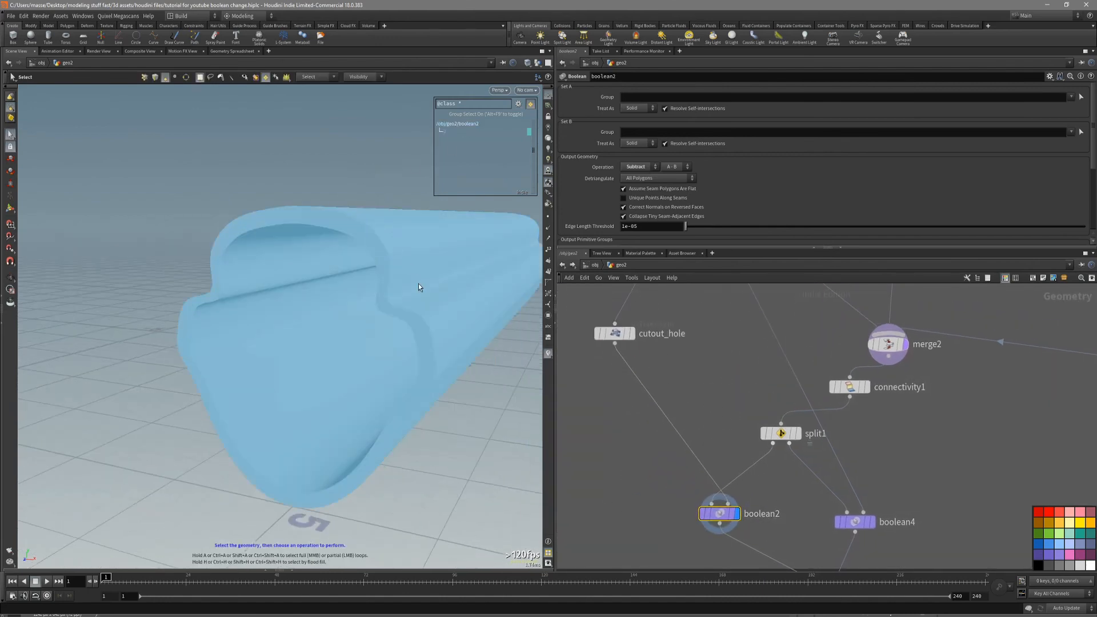
pyautogui.moveTo(377, 334)
pyautogui.keyDown('alt'); pyautogui.mouseDown()
pyautogui.moveTo(365, 387)
pyautogui.moveTo(417, 324)
pyautogui.mouseUp(); pyautogui.keyUp('alt')
pyautogui.click(366, 389)
pyautogui.press('3')
pyautogui.hotkey('shift', 'w')
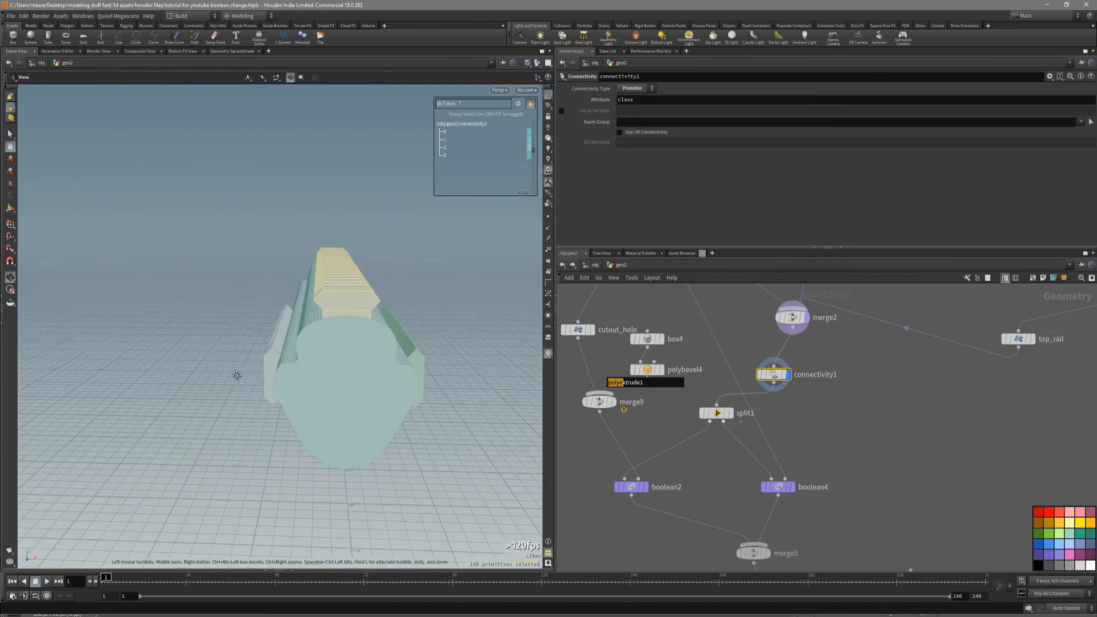
pyautogui.keyDown('alt'); pyautogui.moveTo(245, 385); pyautogui.dragTo(221, 381); pyautogui.keyUp('alt')
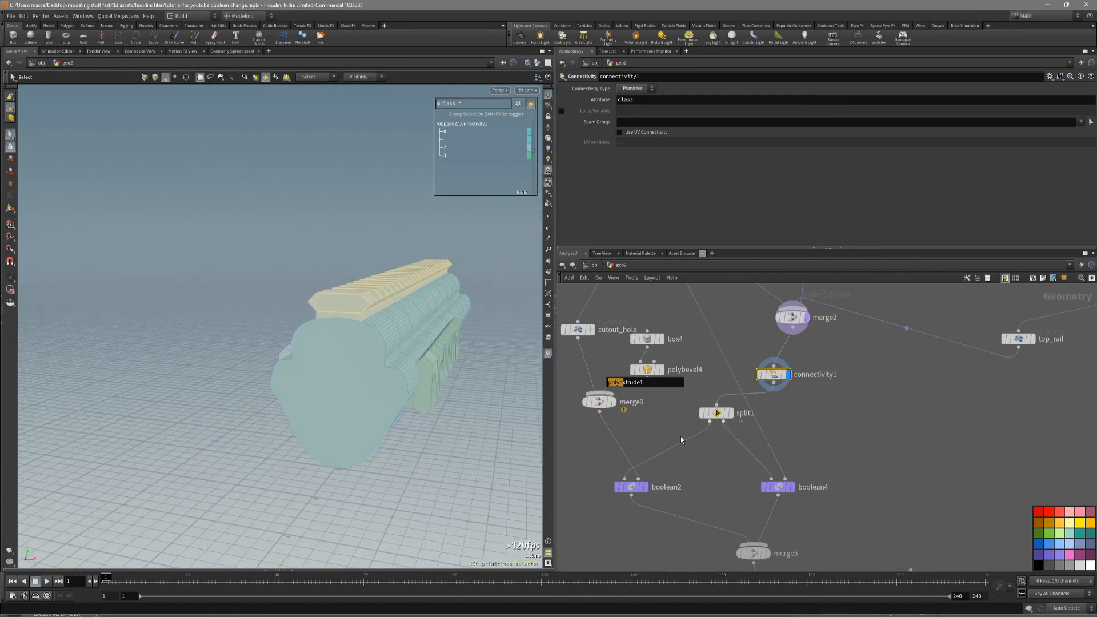
pyautogui.moveTo(734, 490); pyautogui.dragTo(685, 438, button='middle')
pyautogui.scroll(-2, 714, 422)
pyautogui.scroll(3, 714, 422)
pyautogui.scroll(-2, 672, 396)
pyautogui.moveTo(741, 383); pyautogui.dragTo(759, 413, button='middle')
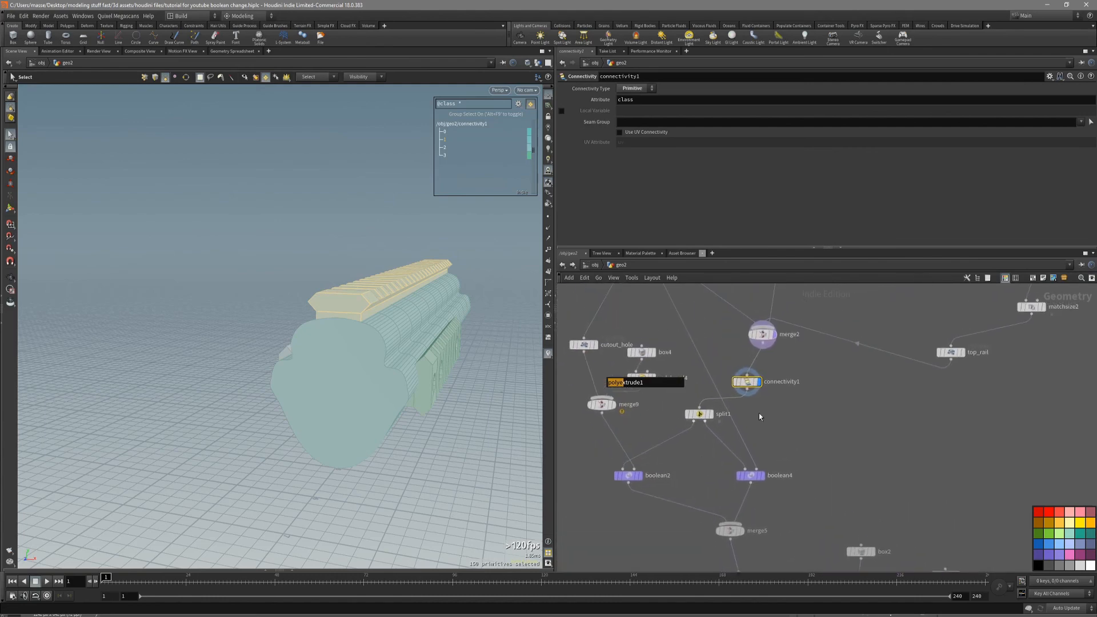
# Step: Select the base body, both side rails and the top rail one by one on connectivity1 to examine their class groups
pyautogui.scroll(3, 735, 378)
pyautogui.keyDown('alt'); pyautogui.moveTo(400, 343); pyautogui.dragTo(468, 337); pyautogui.keyUp('alt')
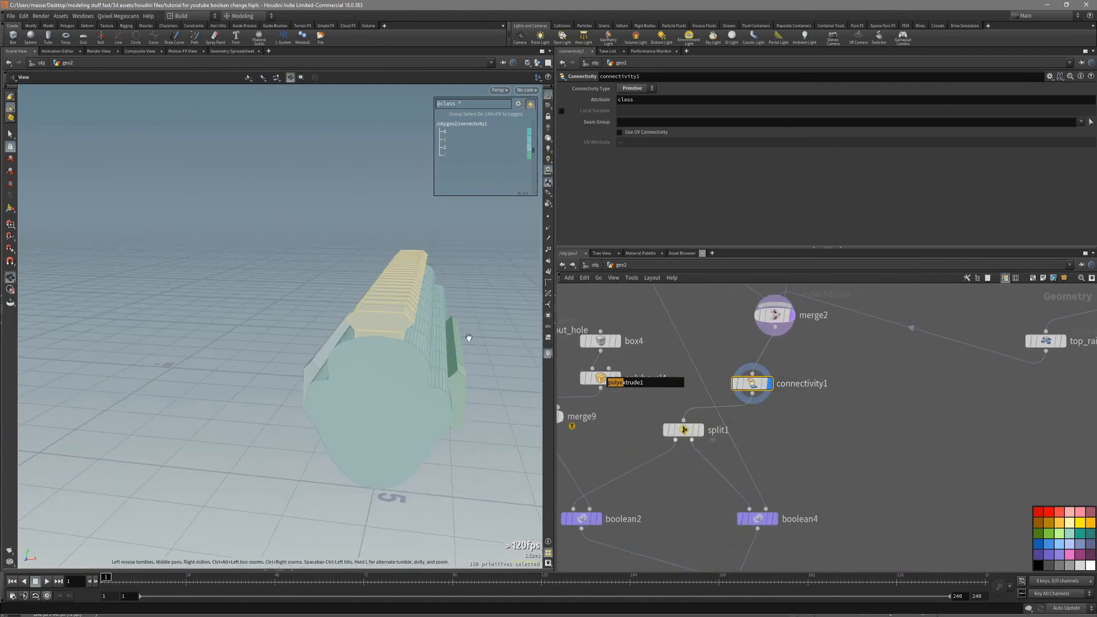
pyautogui.keyDown('alt'); pyautogui.moveTo(324, 361); pyautogui.dragTo(378, 371); pyautogui.keyUp('alt')
pyautogui.click(396, 372)
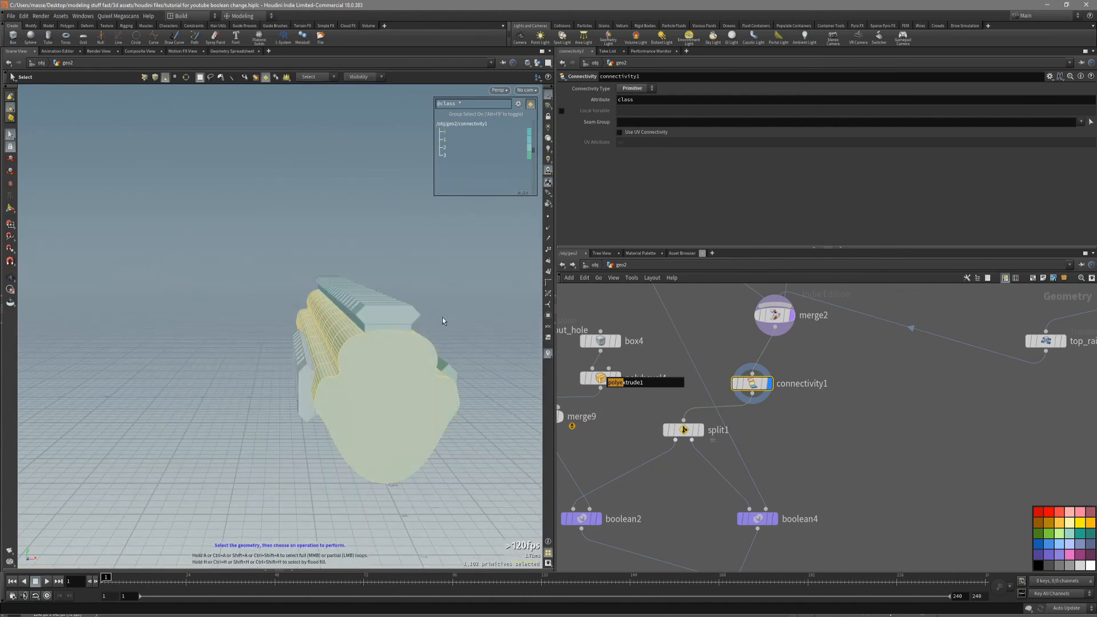
pyautogui.click(300, 379)
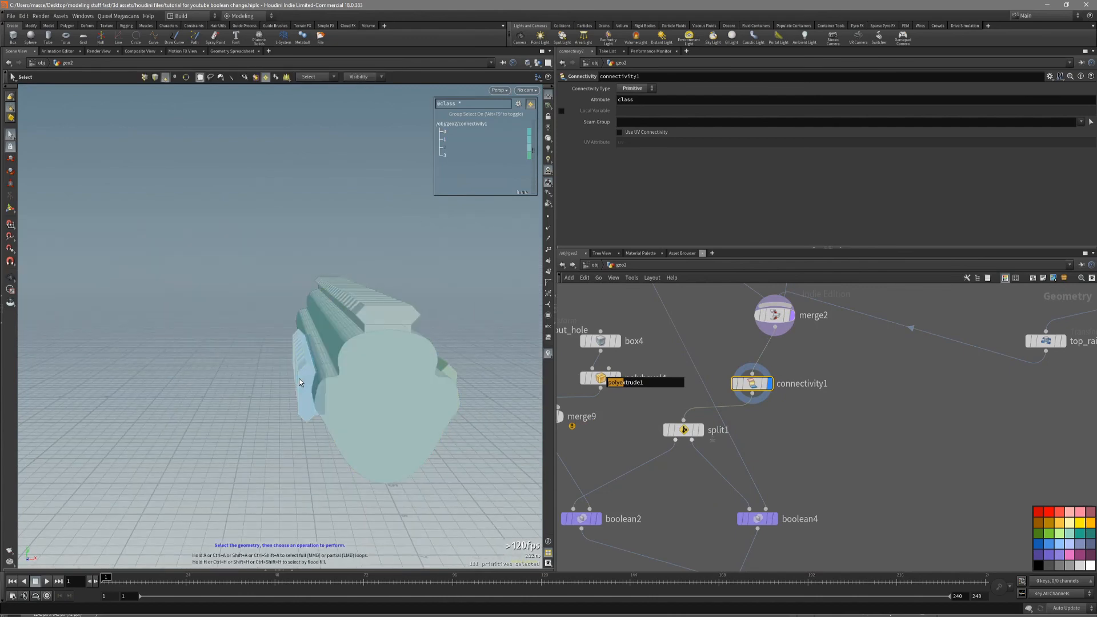
pyautogui.click(379, 312)
pyautogui.keyDown('alt'); pyautogui.moveTo(379, 312); pyautogui.dragTo(481, 393); pyautogui.keyUp('alt')
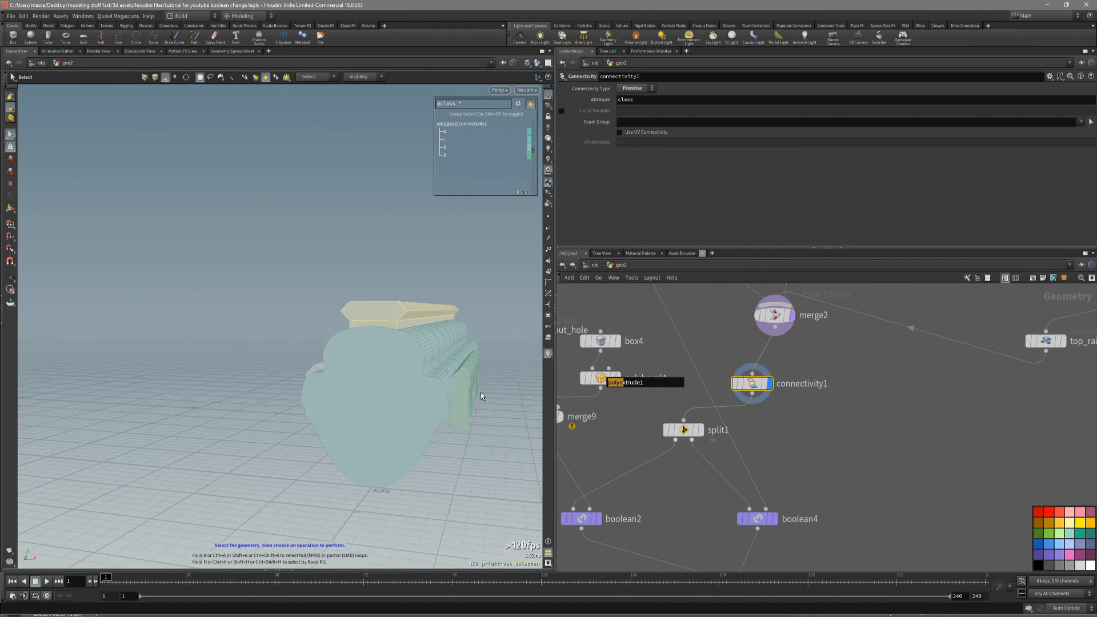
pyautogui.click(481, 392)
# Step: Display merge5 and examine the combined results of boolean2 and boolean4 from several angles
pyautogui.moveTo(691, 496); pyautogui.dragTo(718, 427, button='middle')
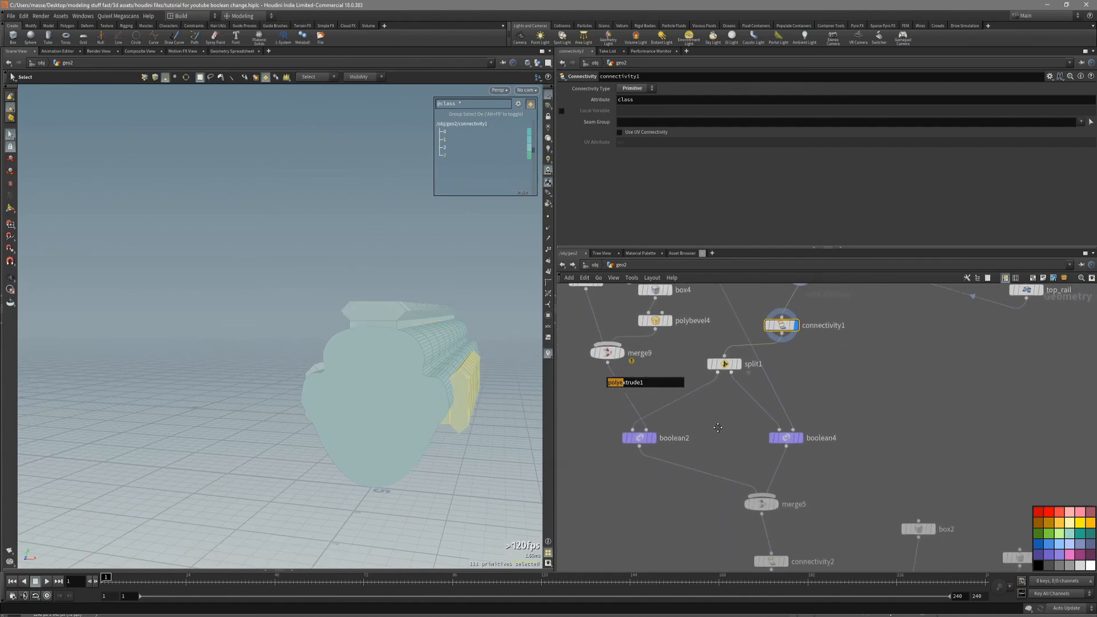
pyautogui.moveTo(749, 479); pyautogui.dragTo(699, 422, button='middle')
pyautogui.click(732, 447)
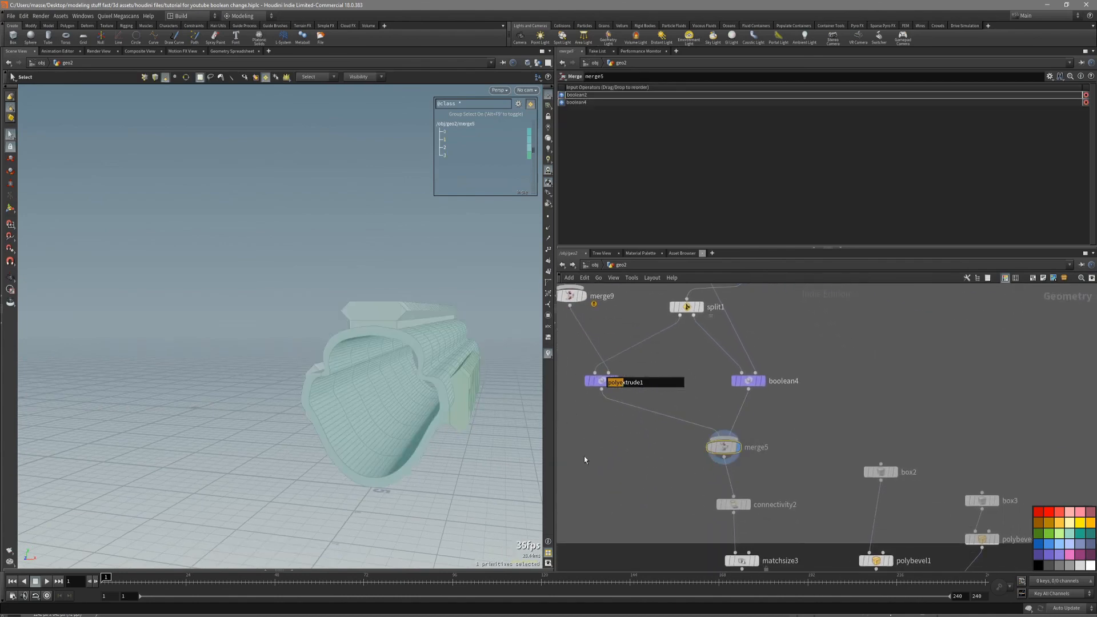
pyautogui.keyDown('alt'); pyautogui.moveTo(397, 407); pyautogui.dragTo(451, 395); pyautogui.keyUp('alt')
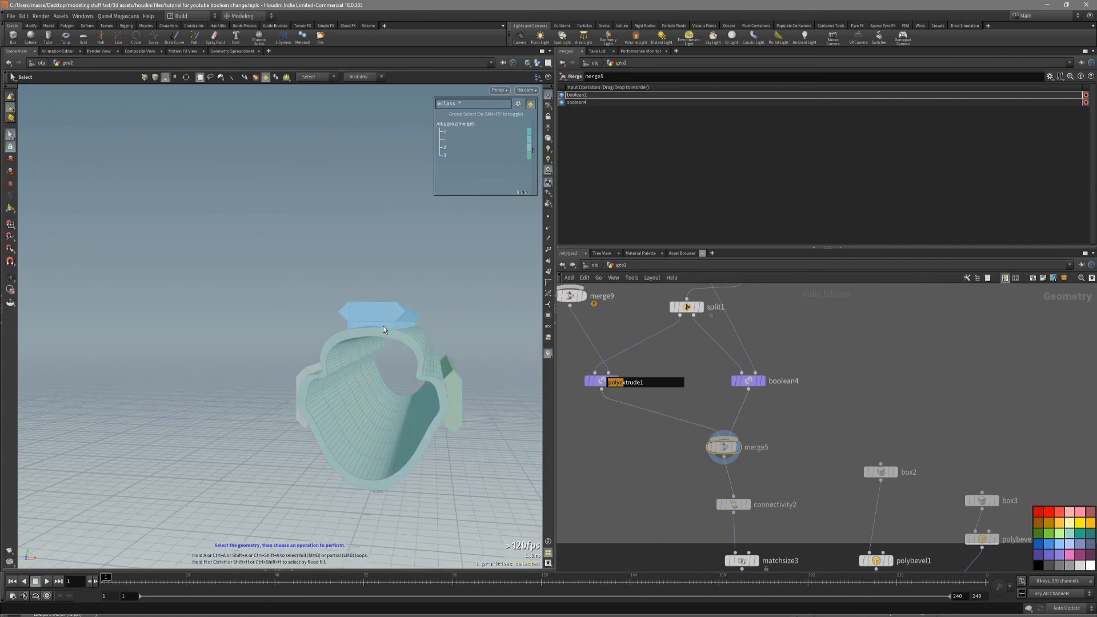
pyautogui.keyDown('alt'); pyautogui.moveTo(383, 330); pyautogui.dragTo(343, 400); pyautogui.keyUp('alt')
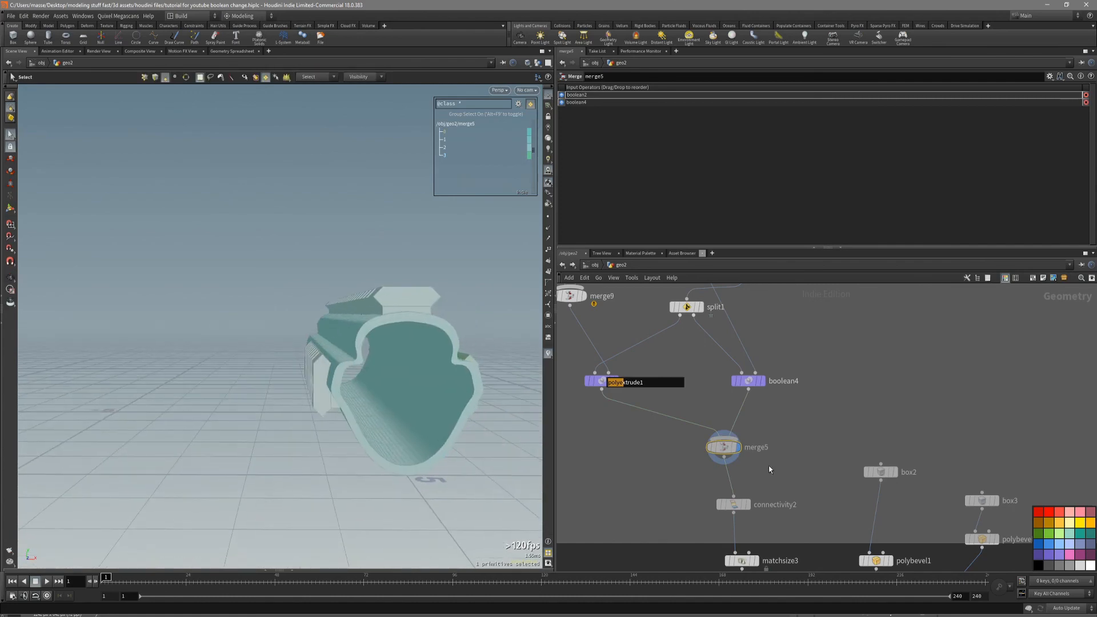
# Step: Display connectivity2, matchsize3 and normal5 in turn to follow the merged rail down the network
pyautogui.click(734, 504)
pyautogui.moveTo(680, 509); pyautogui.dragTo(653, 479, button='middle')
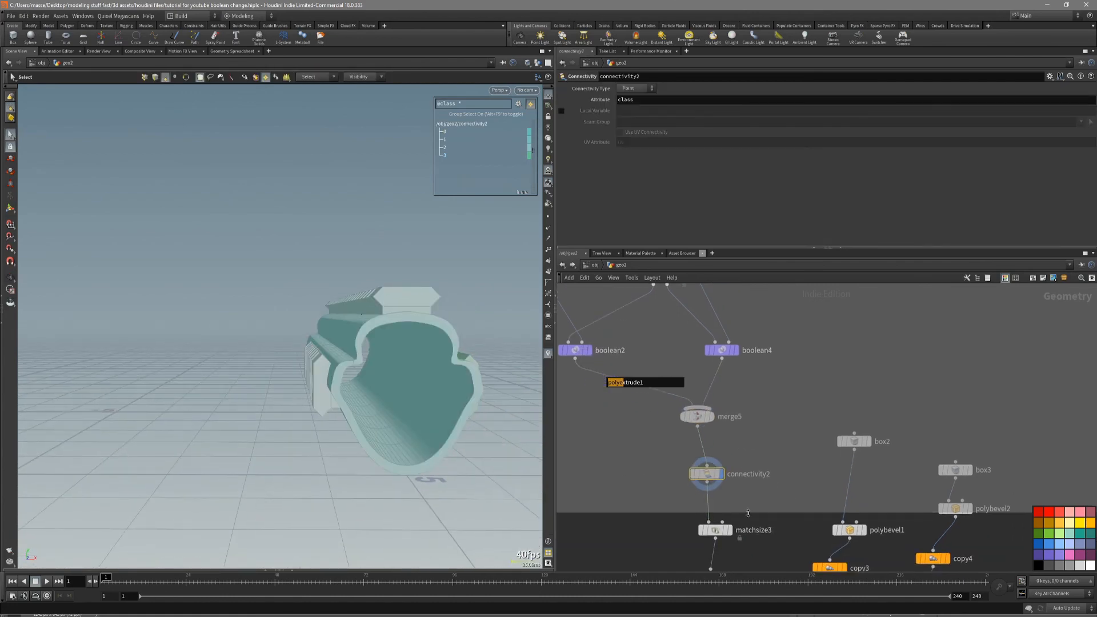
pyautogui.moveTo(749, 534); pyautogui.dragTo(752, 490, button='middle')
pyautogui.click(715, 486)
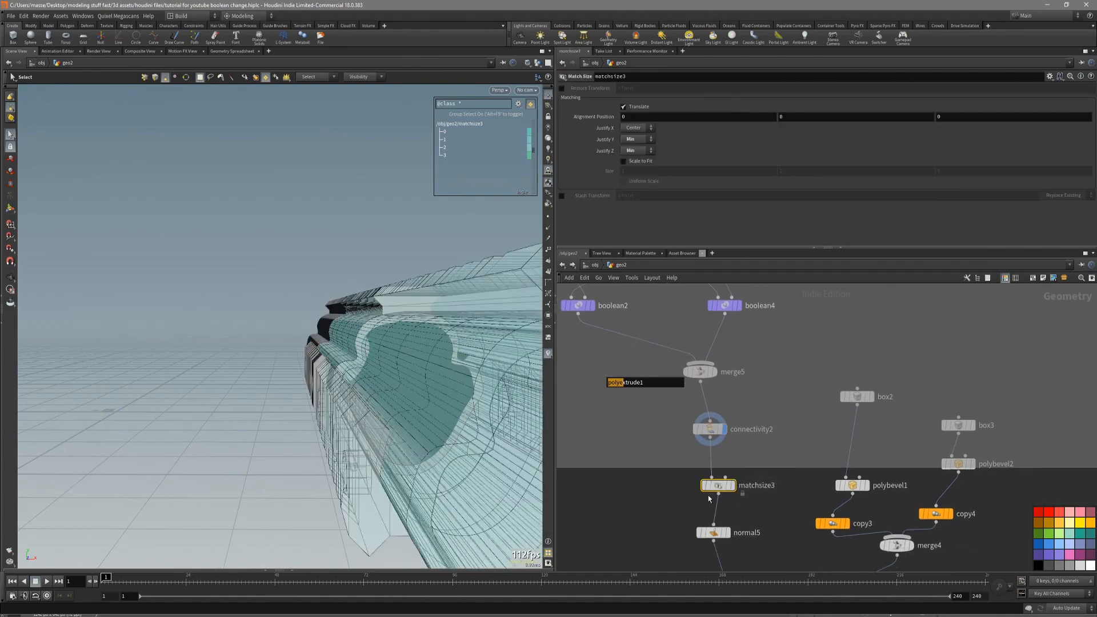
pyautogui.moveTo(699, 545); pyautogui.dragTo(699, 544)
pyautogui.press('r')
pyautogui.scroll(-4, 457, 418)
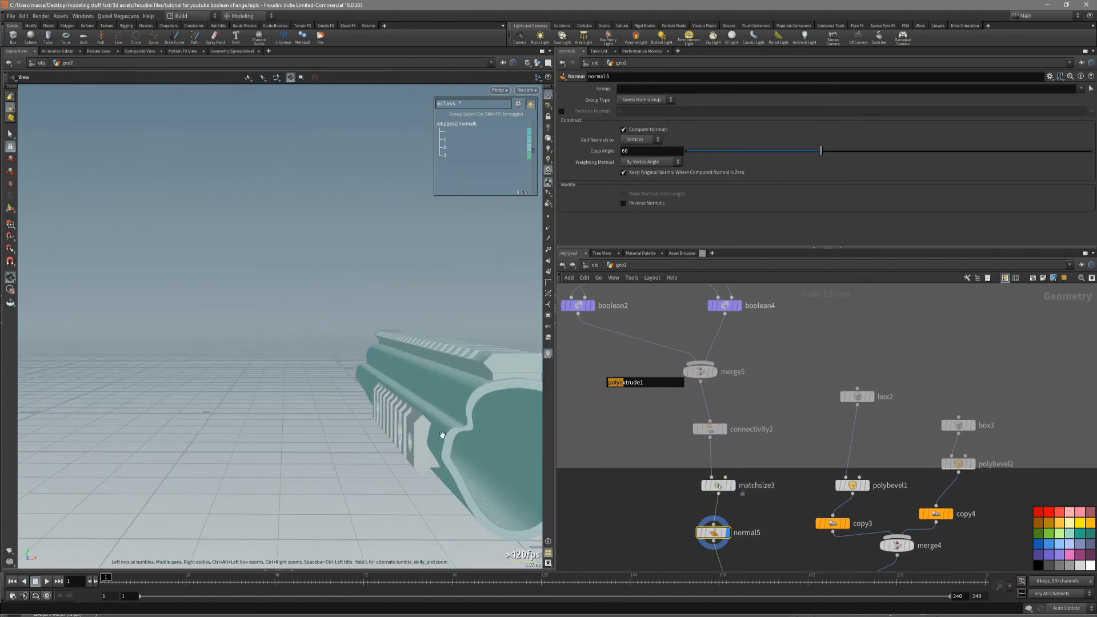
# Step: Select the base body, side rails and top rail on connectivity2 to examine whether each remains a separate class group
pyautogui.keyDown('alt'); pyautogui.moveTo(388, 365); pyautogui.dragTo(408, 383); pyautogui.keyUp('alt')
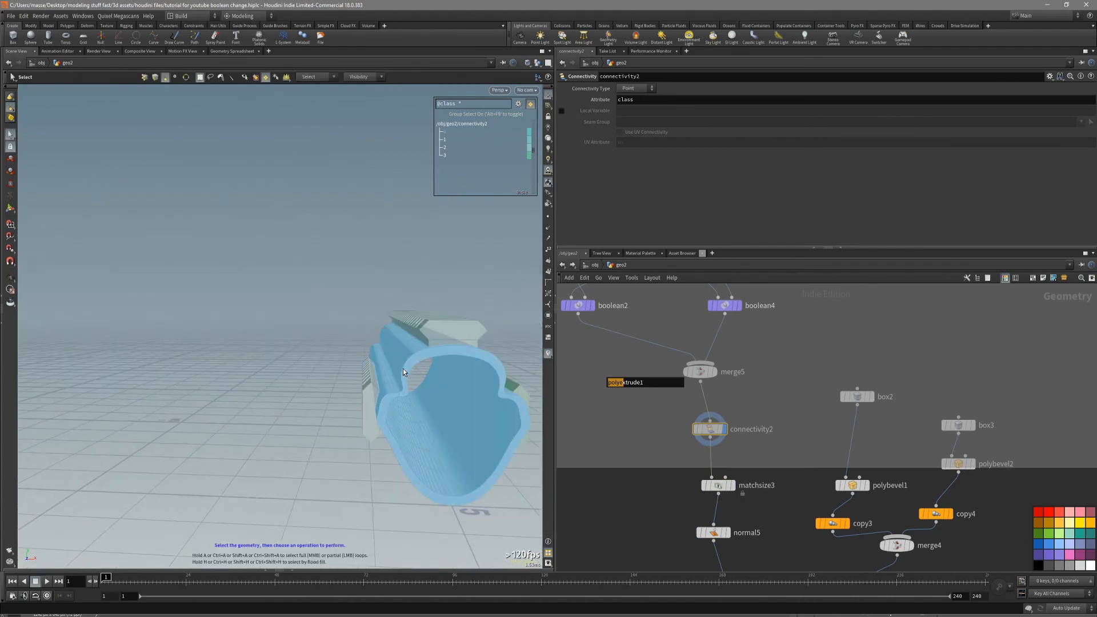
pyautogui.click(402, 368)
pyautogui.click(372, 399)
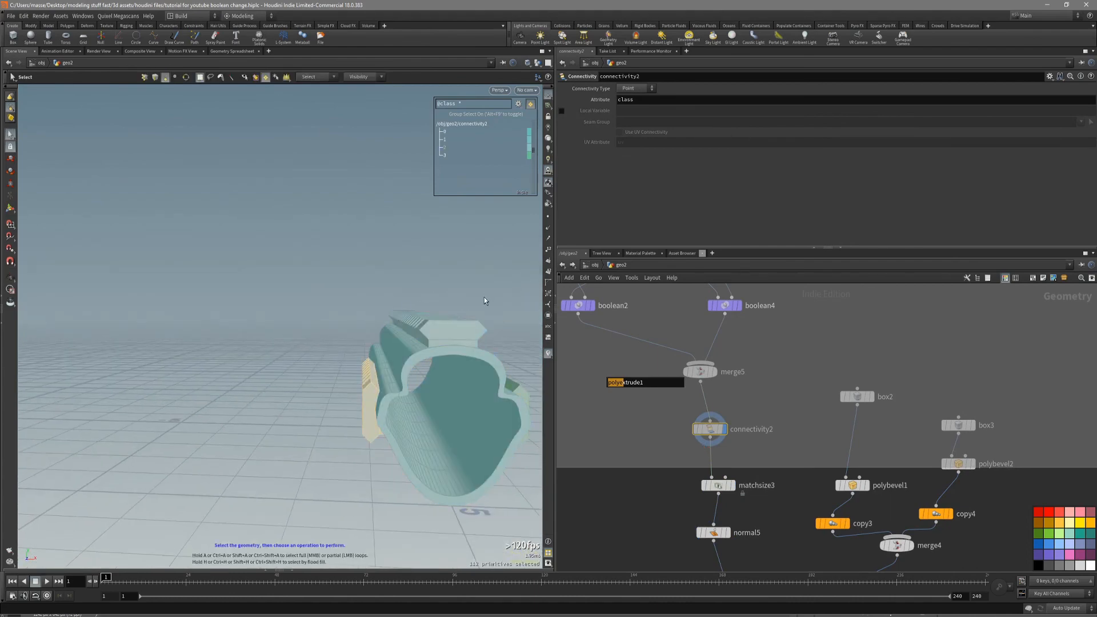
pyautogui.click(450, 328)
pyautogui.keyDown('alt'); pyautogui.moveTo(478, 335); pyautogui.dragTo(472, 406); pyautogui.keyUp('alt')
pyautogui.click(464, 409)
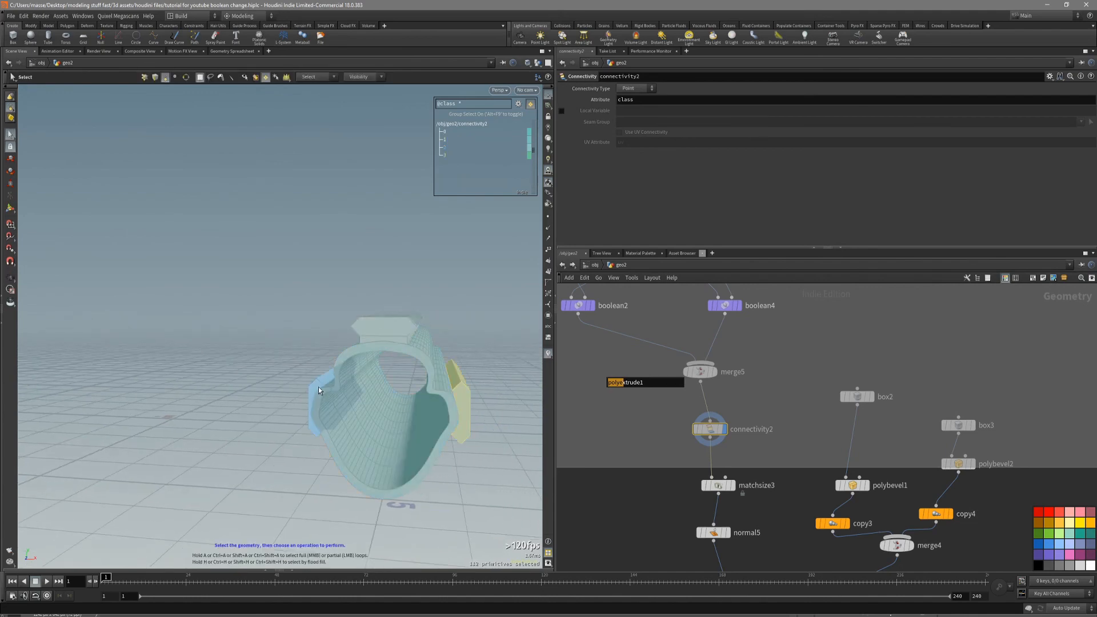